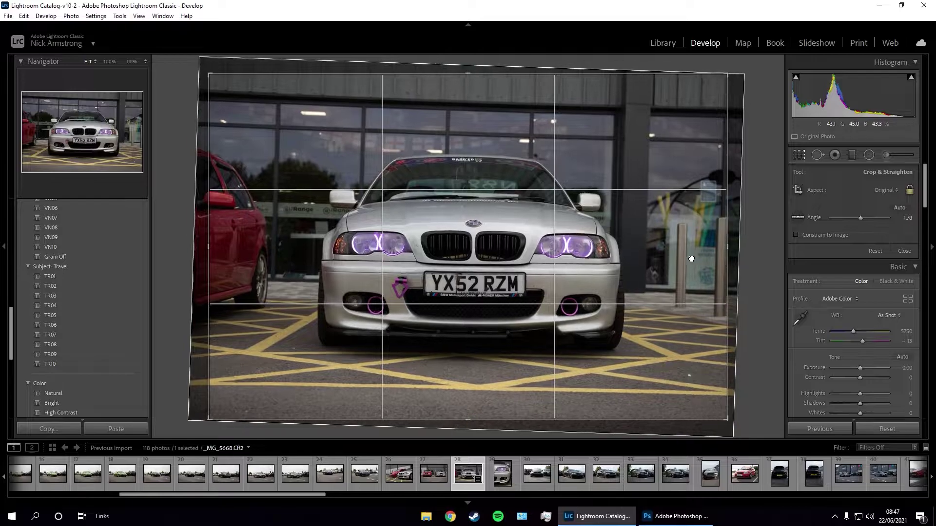
Trim the crop in from the left edge, reposition the photo, and commit the crop
drag(211, 253, 218, 253)
drag(602, 230, 603, 243)
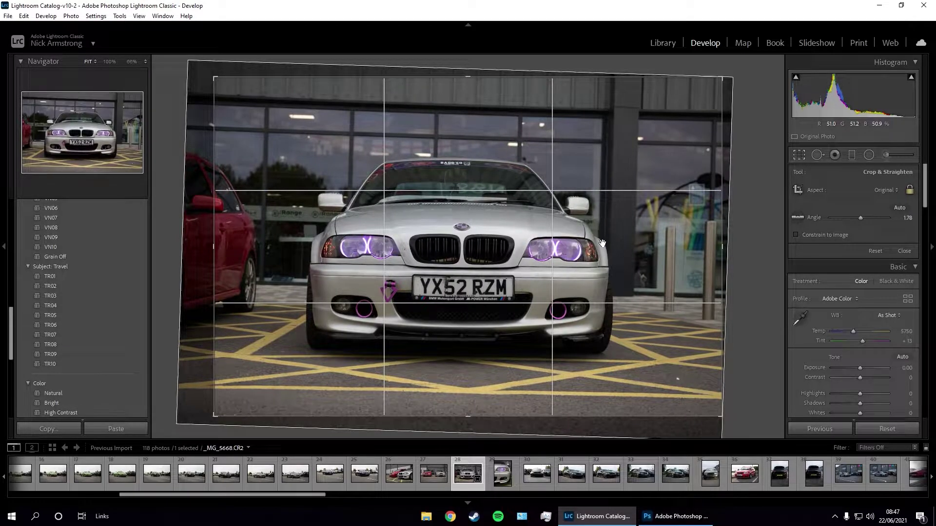
key(Return)
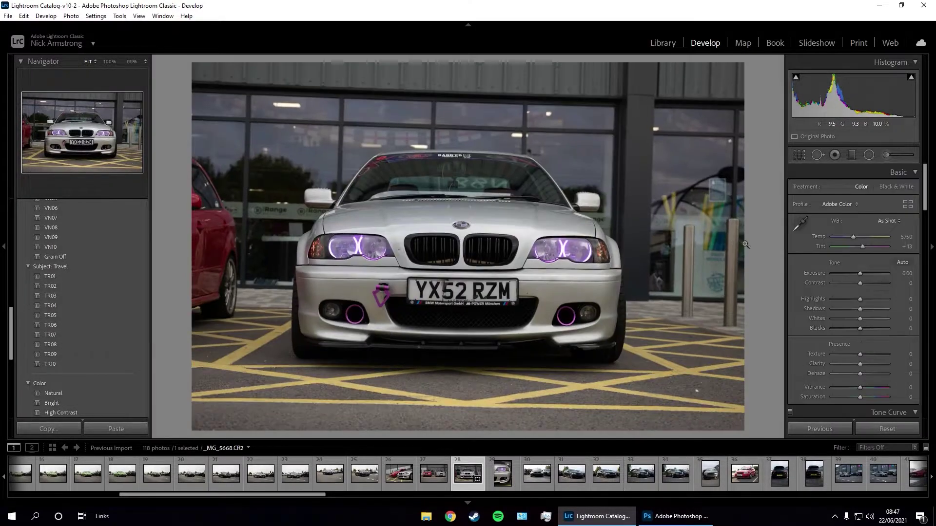
click(797, 158)
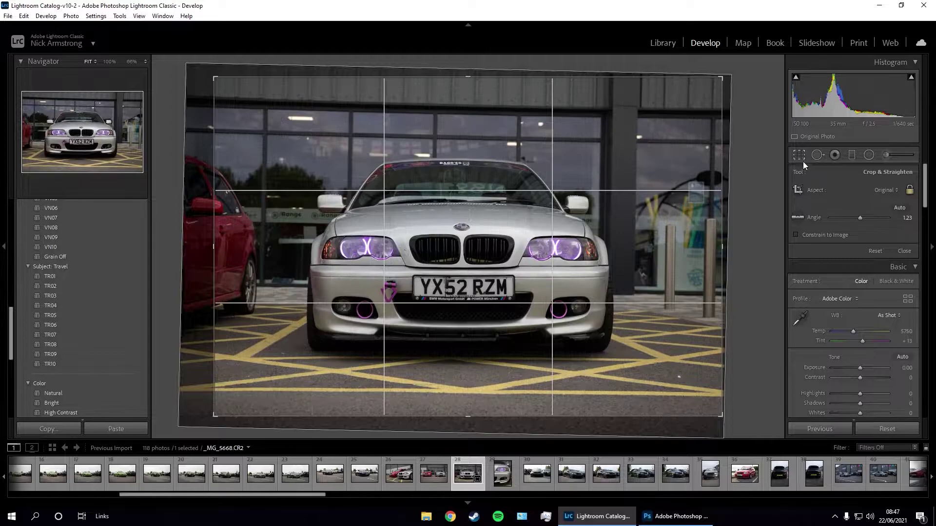
click(799, 155)
Rotate the photo in small passes until it is level at about 1.35°
click(799, 156)
drag(777, 183, 776, 188)
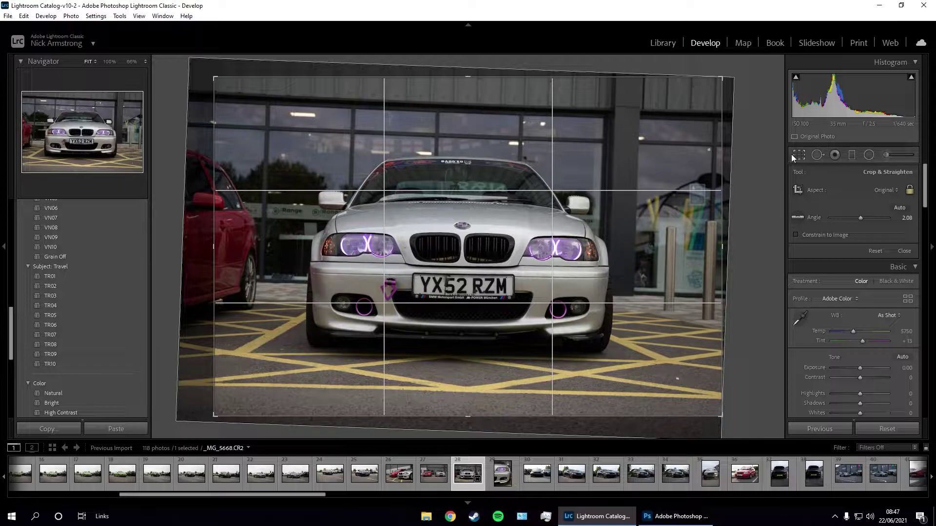
drag(784, 174, 786, 177)
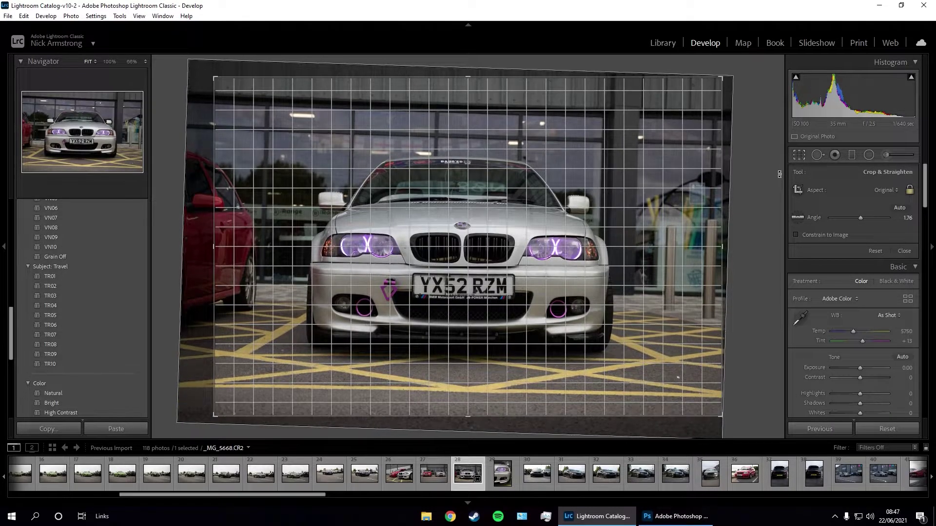
click(803, 158)
click(799, 155)
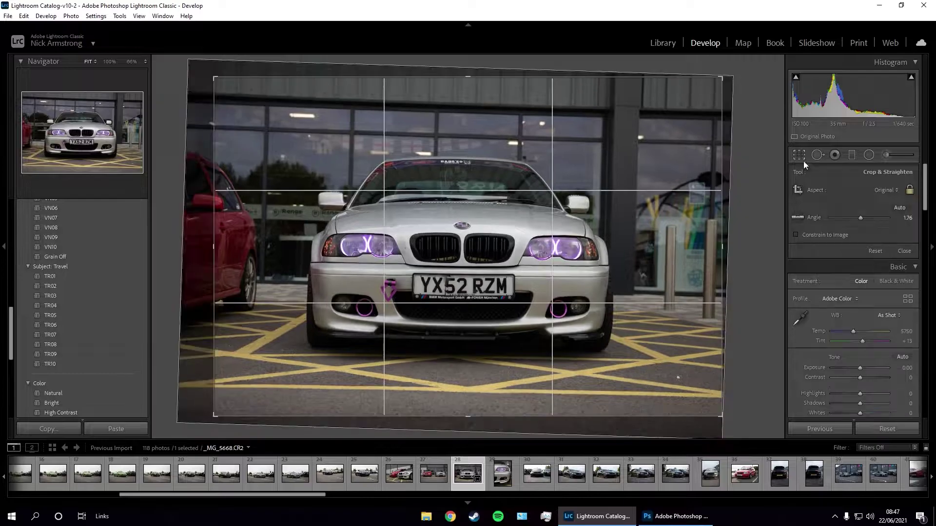
drag(781, 190, 772, 185)
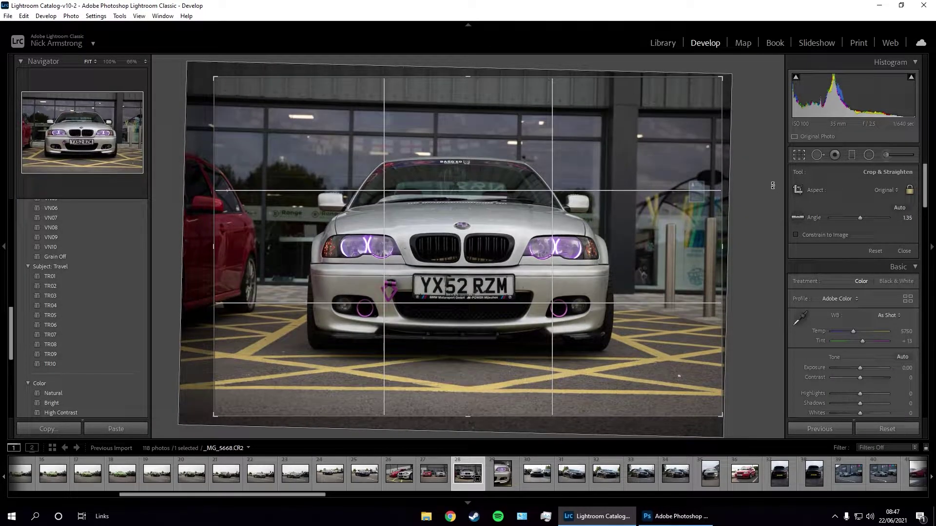
click(801, 157)
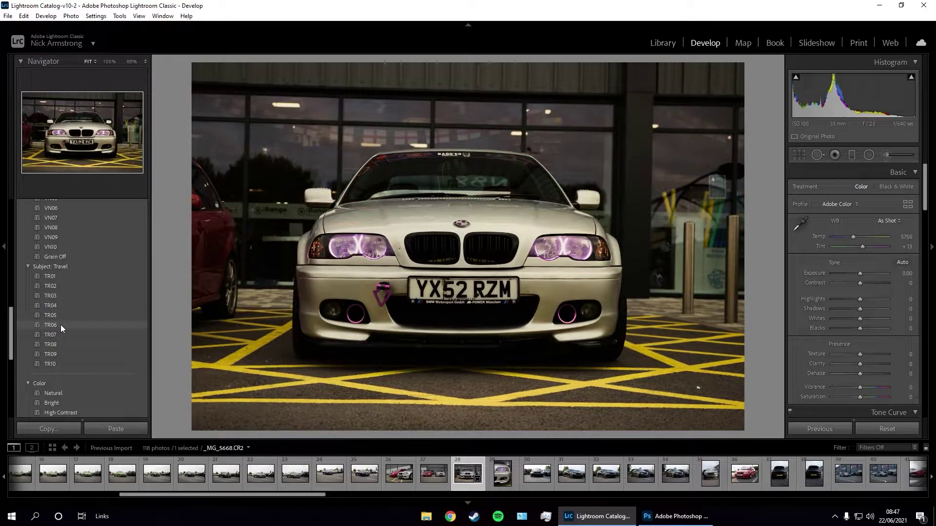
Apply the TR06 preset and set the white balance Temp to 4895
click(60, 325)
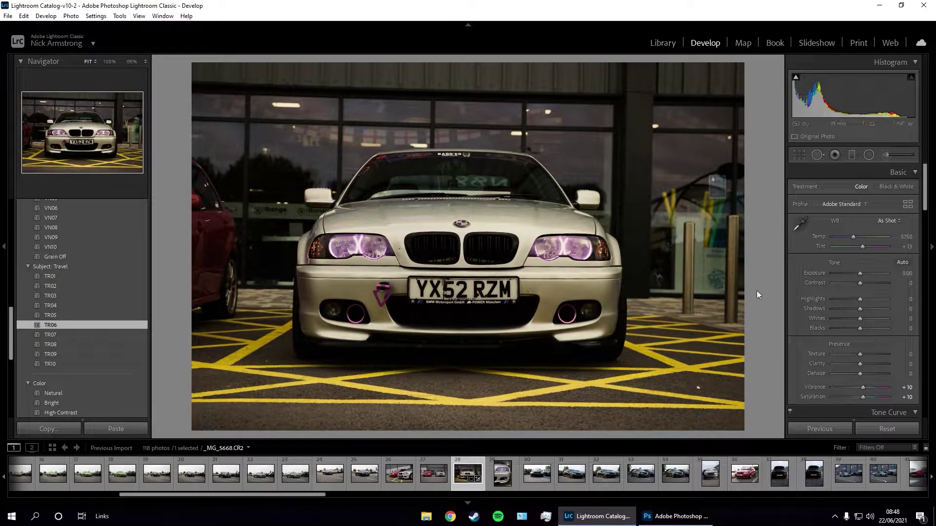
drag(853, 238, 847, 236)
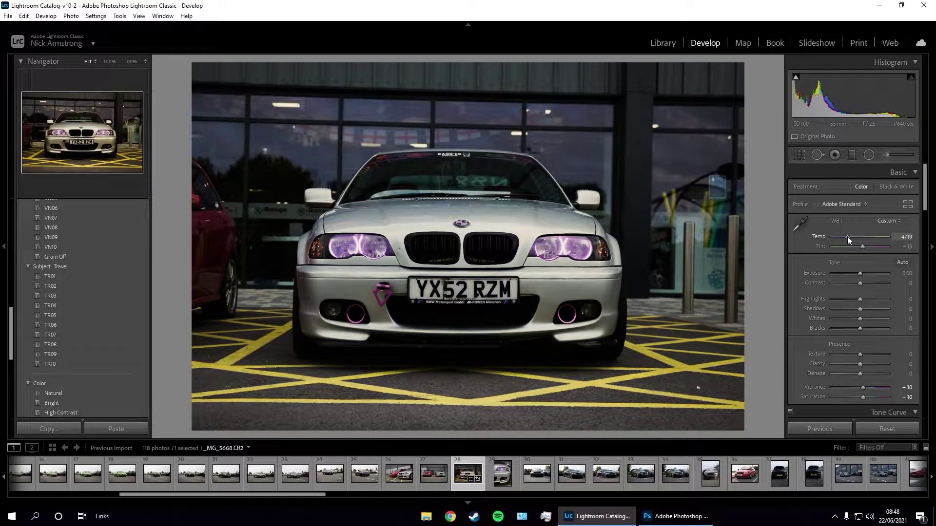
drag(847, 236, 848, 236)
Enable lens profile corrections and add a -14 post-crop vignette
scroll(881, 337, down, 15)
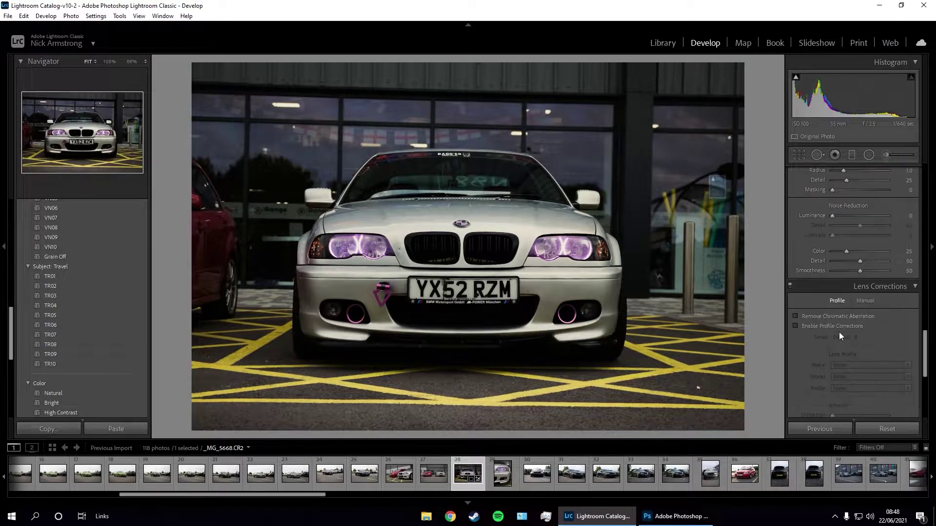
click(833, 325)
scroll(869, 344, down, 5)
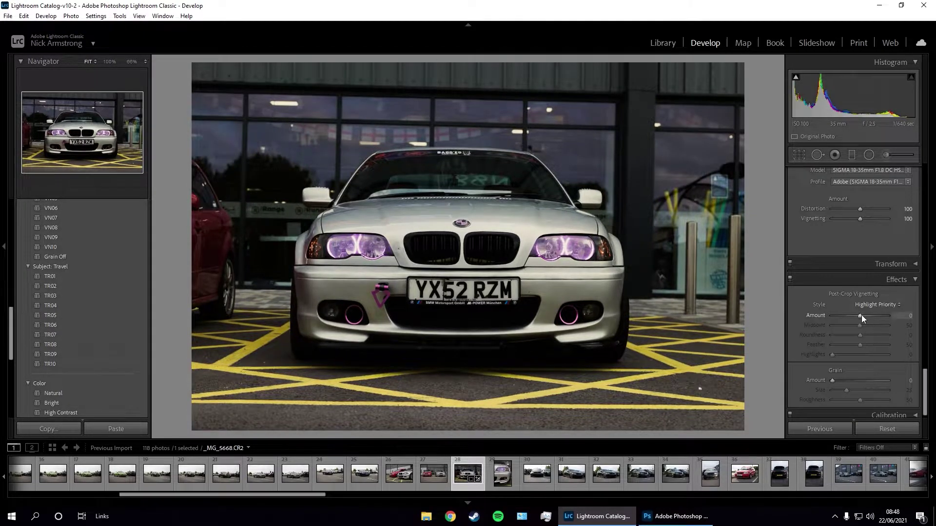
drag(862, 315, 855, 313)
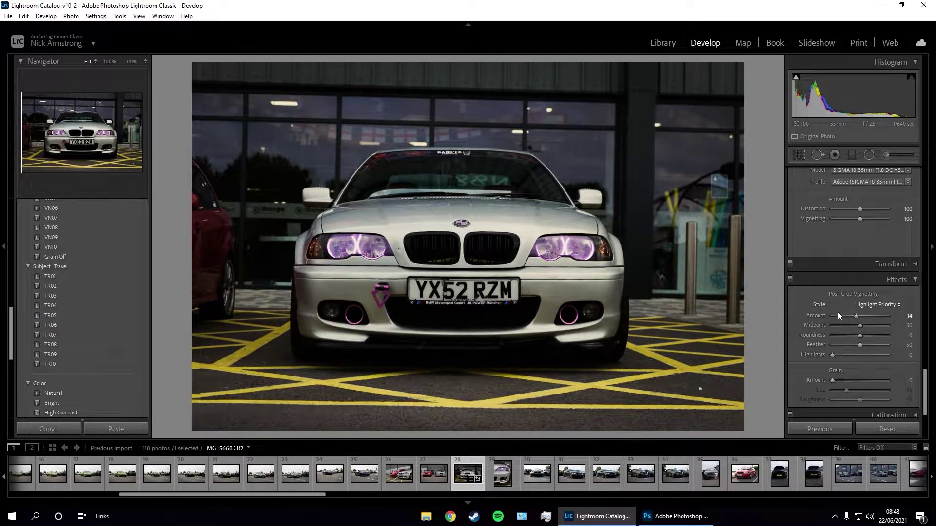
Lower Highlights to -21
scroll(839, 312, up, 10)
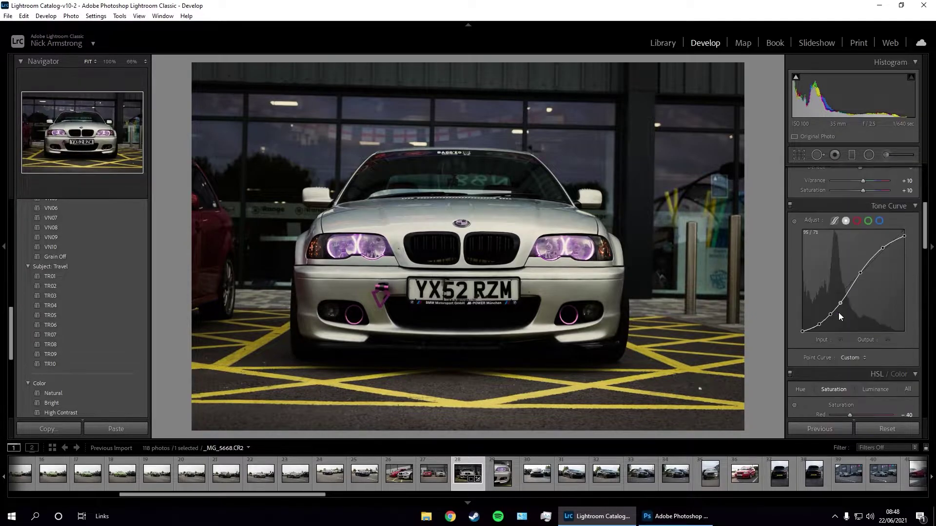
scroll(838, 312, up, 5)
drag(859, 298, 852, 299)
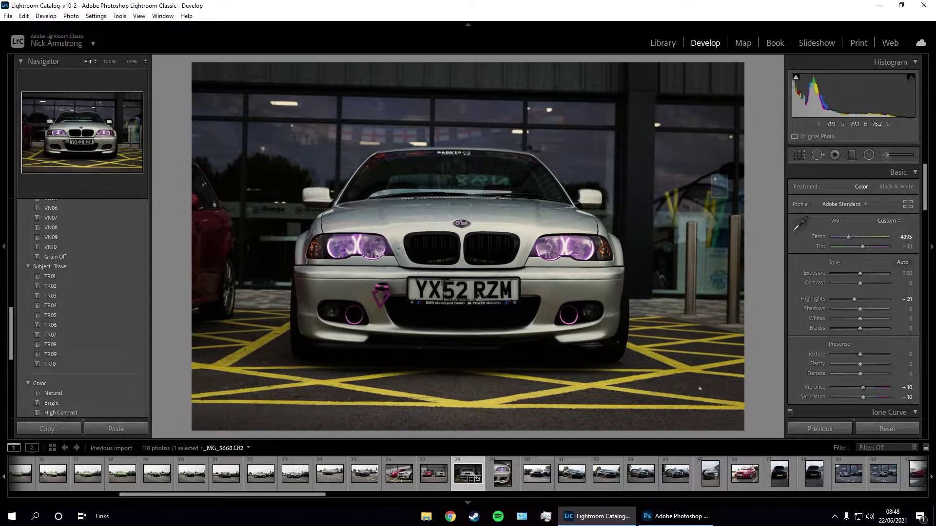
Send a copy of the photo to Photoshop with Edit In
right_click(453, 216)
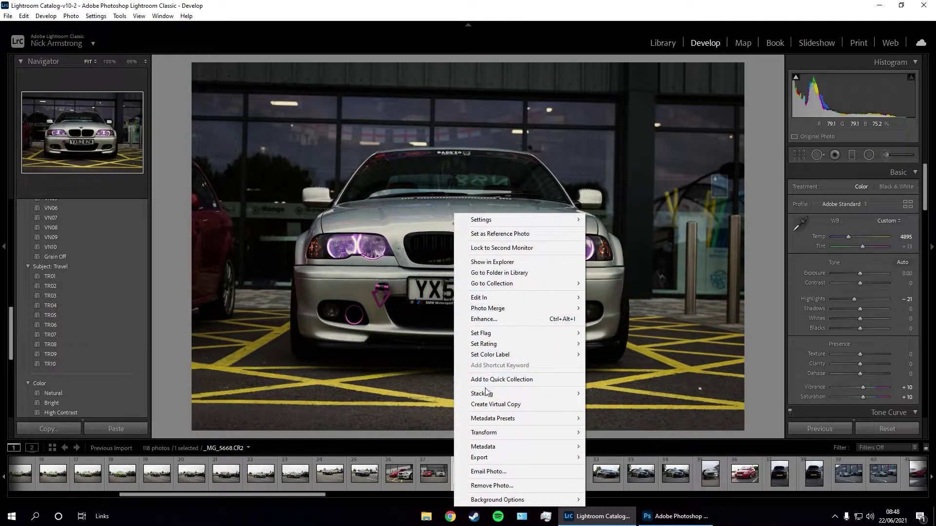
mouse_move(512, 297)
click(629, 297)
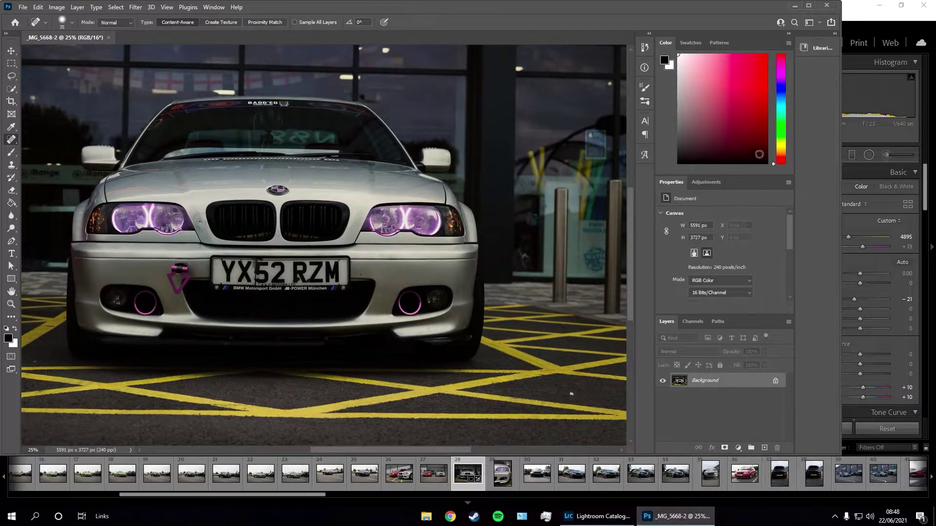
Maximize the Photoshop window and pick the Quick Selection tool
click(805, 8)
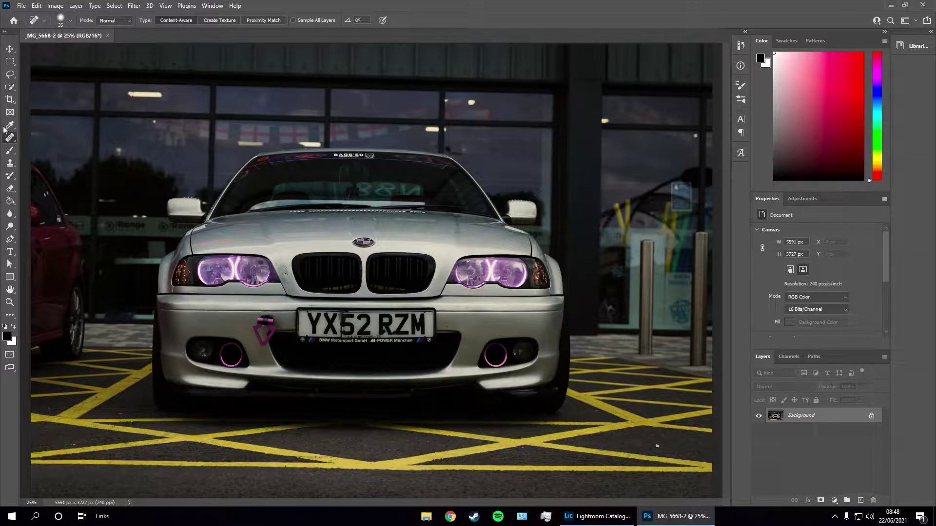
click(4, 87)
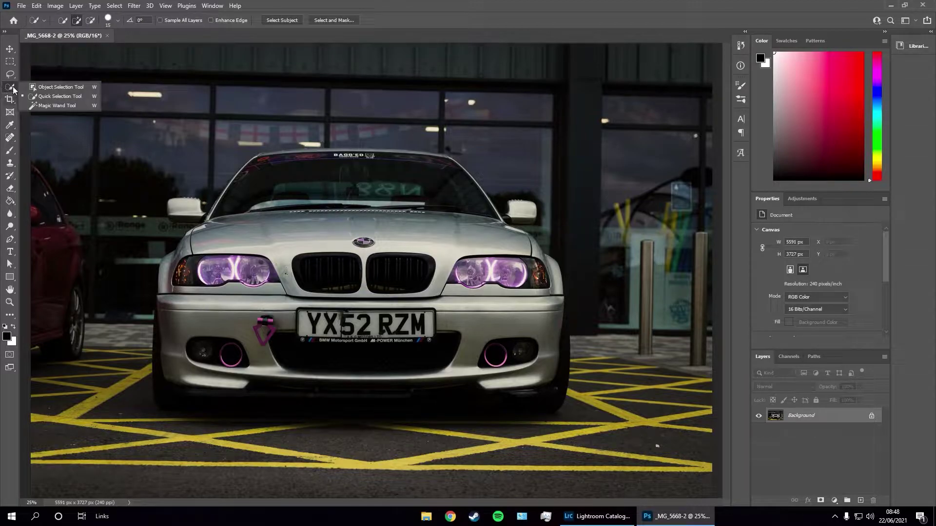
click(13, 89)
mouse_move(13, 89)
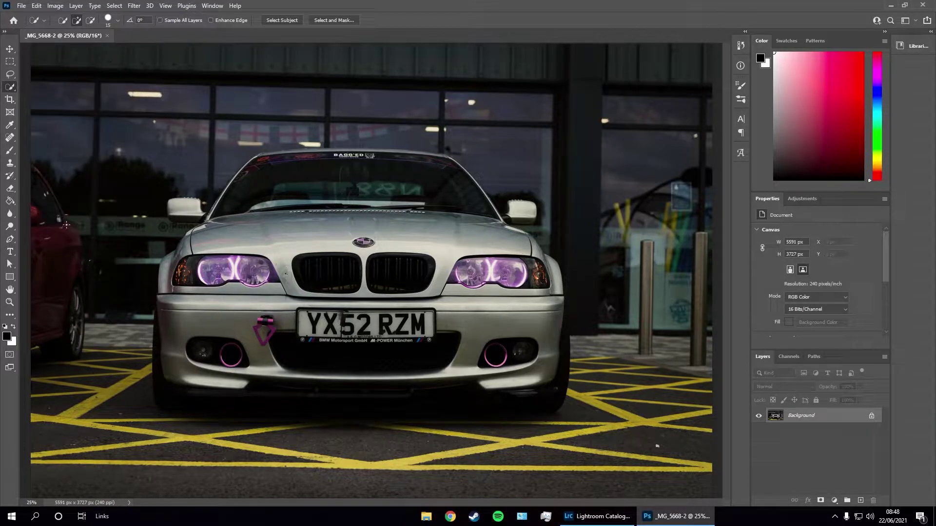
Paint a selection over the red car at the left edge, subtracting the excess with Alt
drag(43, 199, 43, 288)
alt+drag(119, 243, 125, 293)
drag(80, 271, 85, 294)
key(alt)
drag(99, 275, 96, 298)
right_click(61, 251)
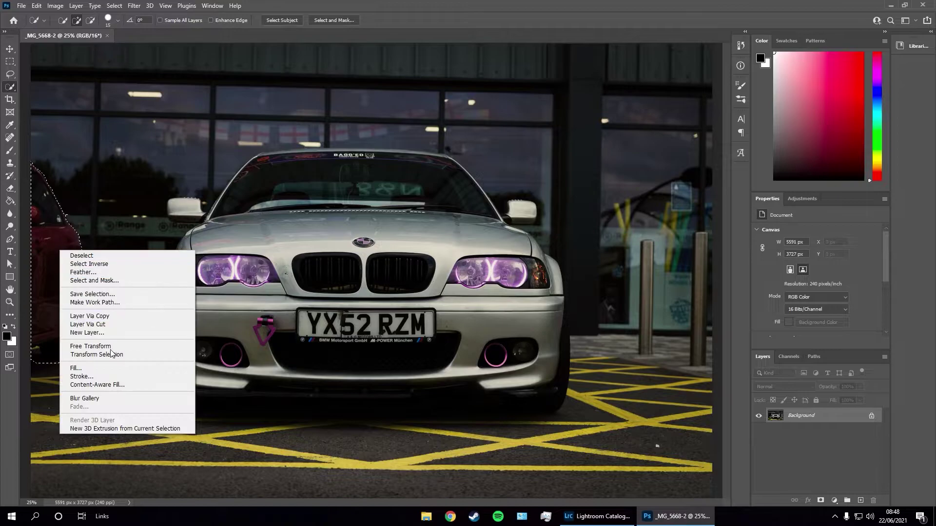
click(106, 385)
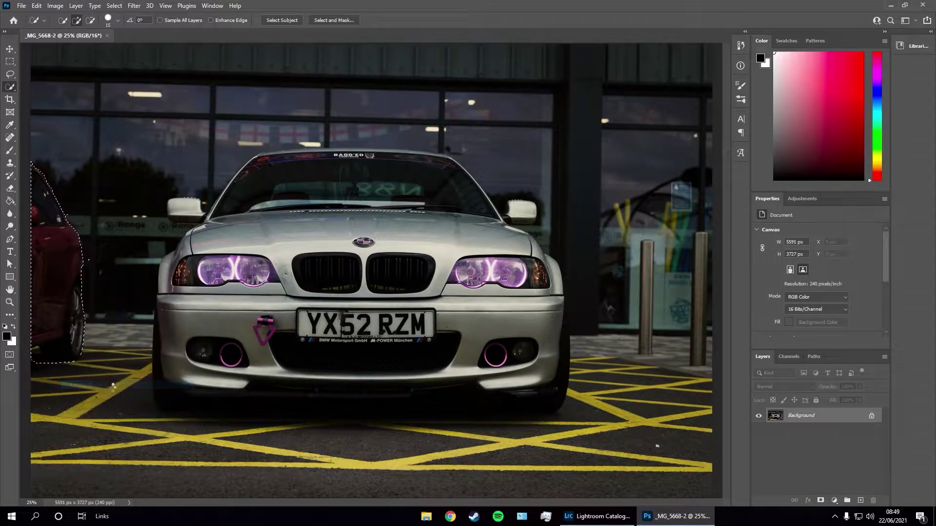
Enlarge the sampling brush to 800, exclude the windshield and bollards, and apply the fill
key(XF86AudioNext)
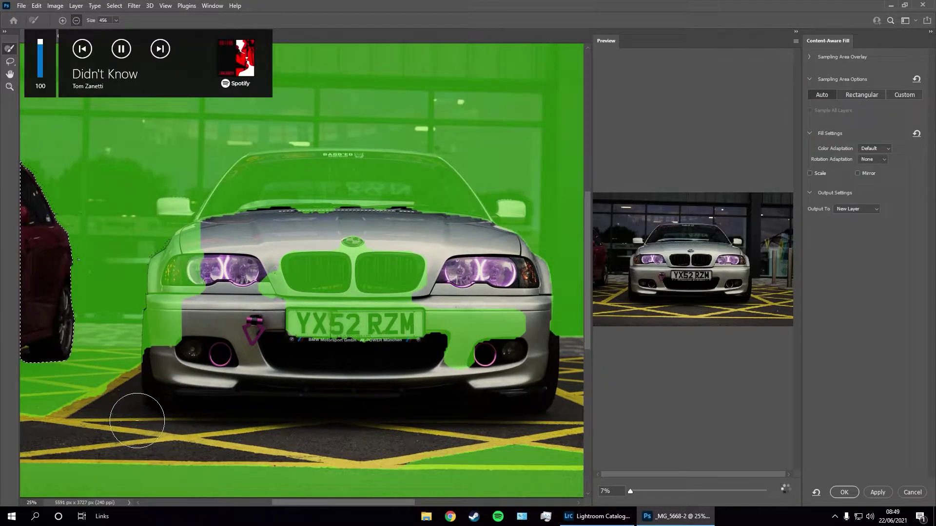
scroll(390, 209, down, 2)
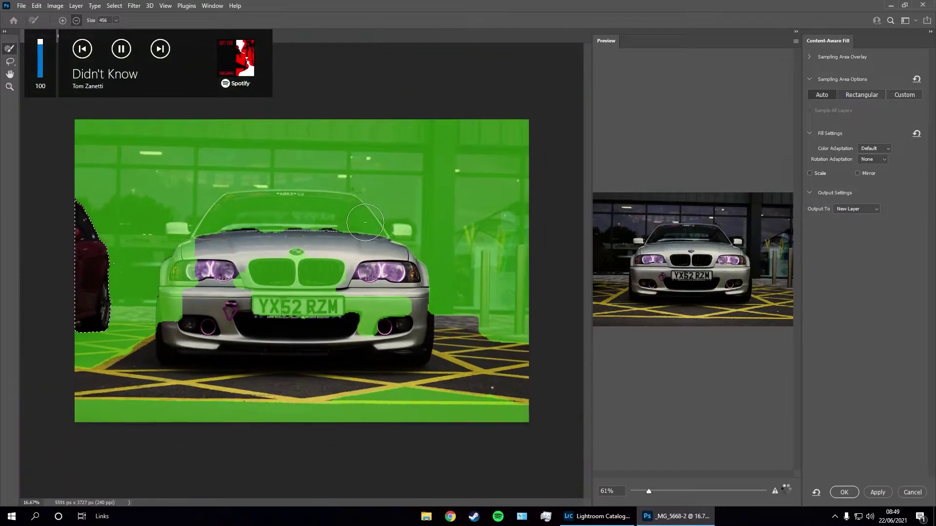
key(bracketright)
key(bracketright)
key(bracketright)
key(bracketright)
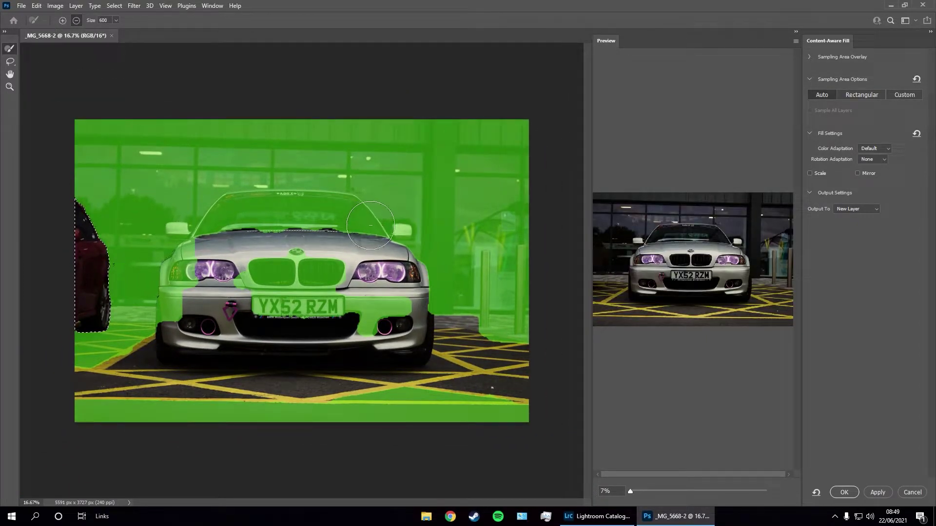
mouse_move(293, 214)
mouse_down()
mouse_move(264, 251)
mouse_move(197, 229)
mouse_move(211, 335)
mouse_move(267, 359)
mouse_move(369, 276)
mouse_move(389, 319)
mouse_move(419, 273)
mouse_move(385, 307)
mouse_move(356, 294)
mouse_up()
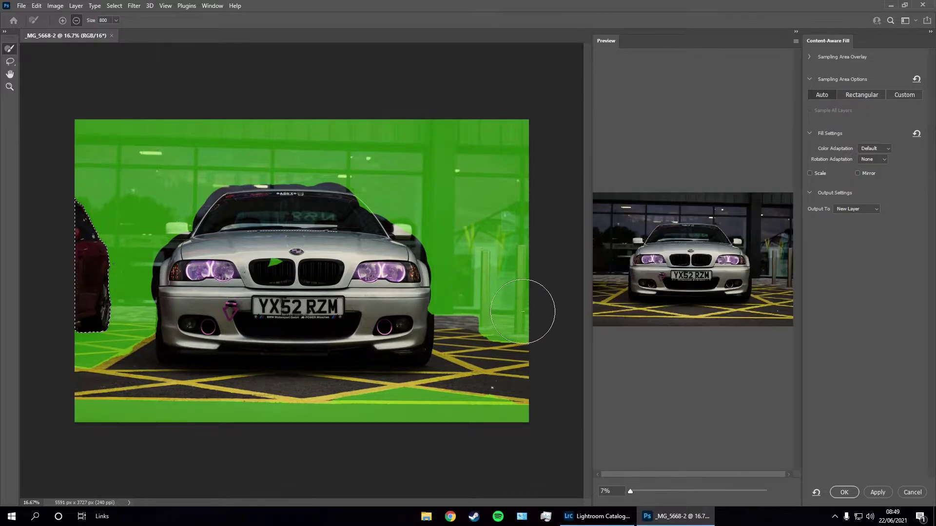
drag(547, 293, 547, 372)
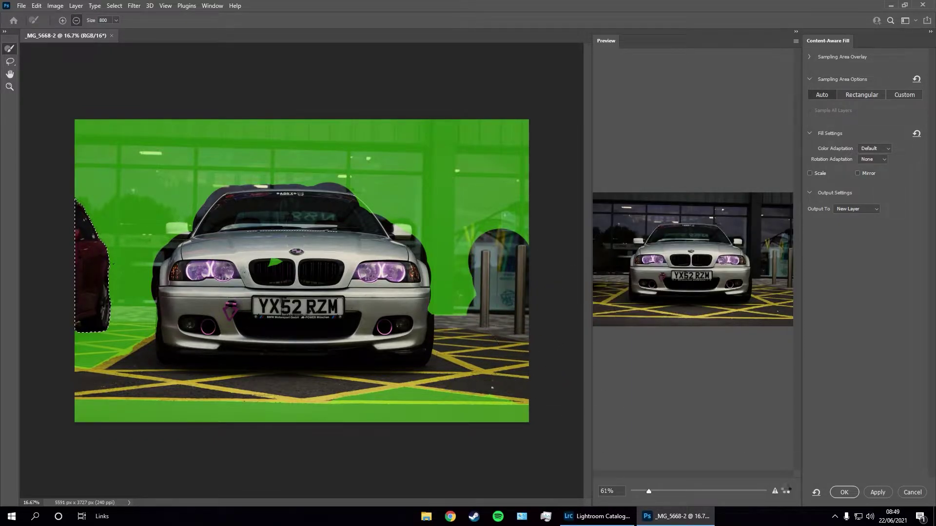
click(834, 493)
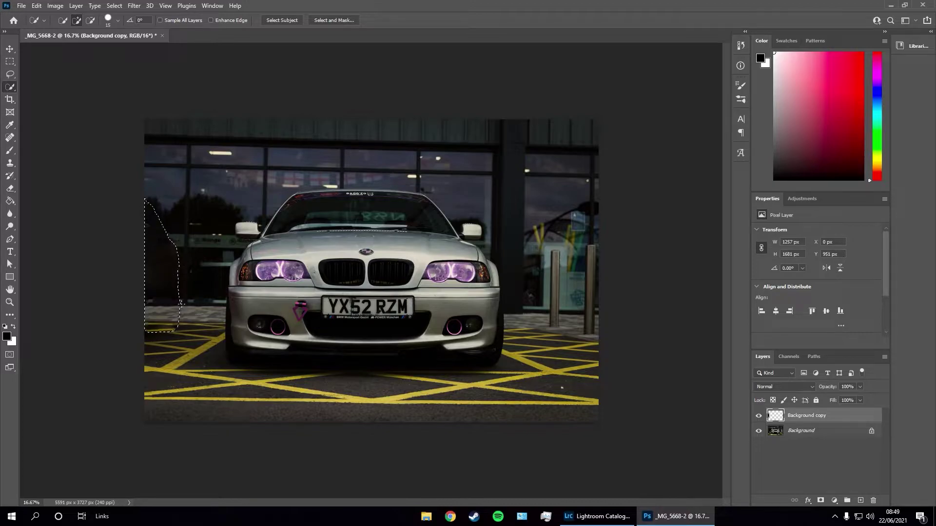
Deselect and merge the filled Background copy layer into Background
right_click(172, 297)
click(189, 306)
right_click(796, 419)
click(828, 288)
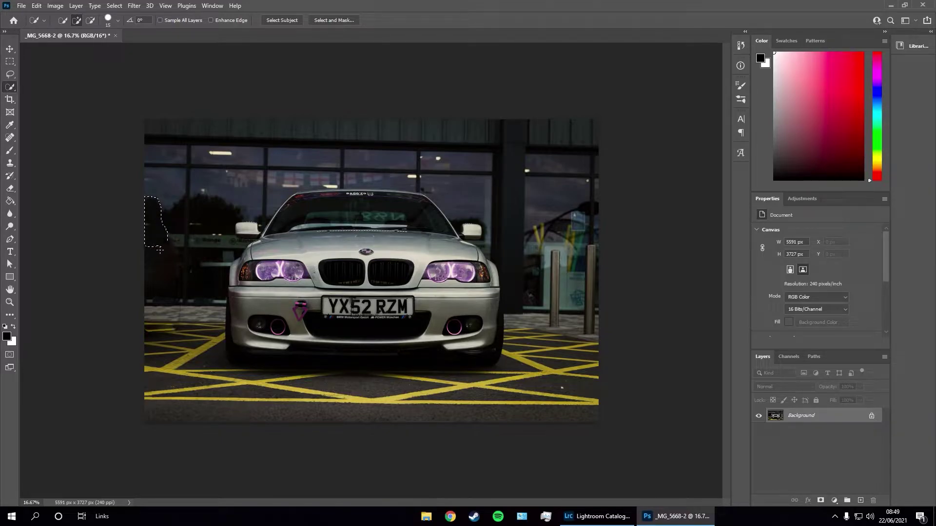
Try a content-aware fill with the top band excluded from sampling, then cancel it
right_click(150, 235)
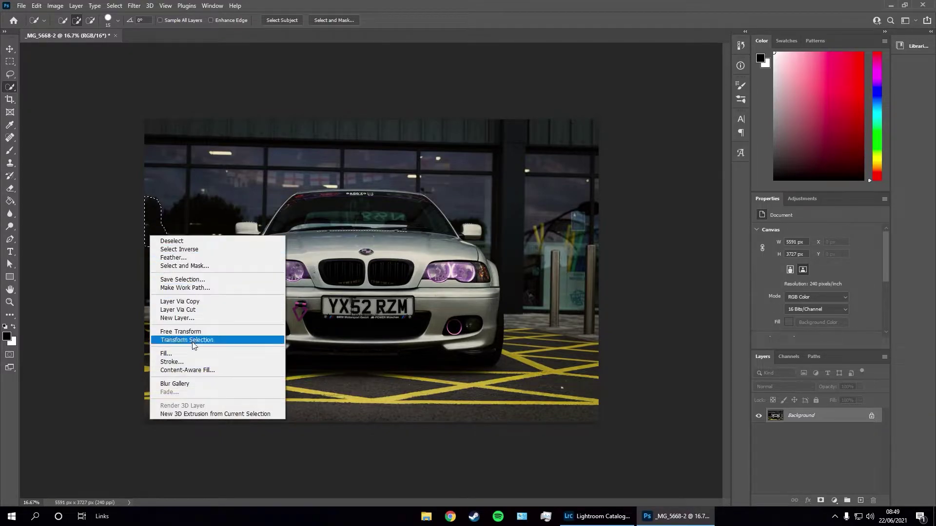
click(193, 371)
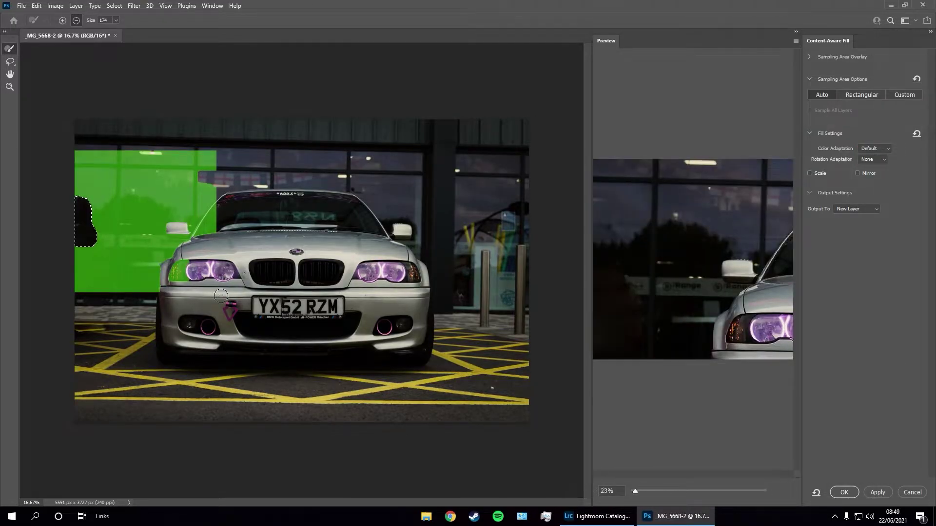
key(bracketright)
key(bracketright)
key(bracketright)
key(bracketright)
key(bracketright)
mouse_move(90, 178)
mouse_down()
mouse_move(170, 180)
mouse_move(273, 196)
mouse_move(87, 212)
mouse_move(225, 215)
mouse_move(125, 224)
mouse_move(240, 226)
mouse_move(210, 244)
mouse_move(217, 255)
mouse_move(55, 316)
mouse_move(179, 294)
mouse_move(55, 292)
mouse_move(198, 289)
mouse_move(164, 292)
mouse_up()
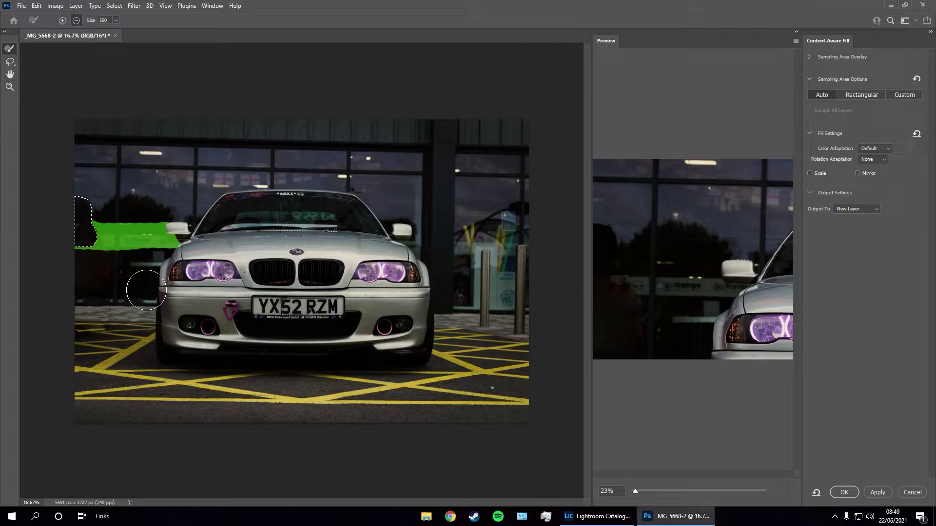
click(914, 493)
Deselect and zoom in on the dark window at the left edge
right_click(148, 228)
click(162, 246)
key(ctrl+plus)
key(ctrl+plus)
drag(429, 503, 323, 504)
key(ctrl+plus)
key(ctrl+plus)
scroll(302, 324, up, 3)
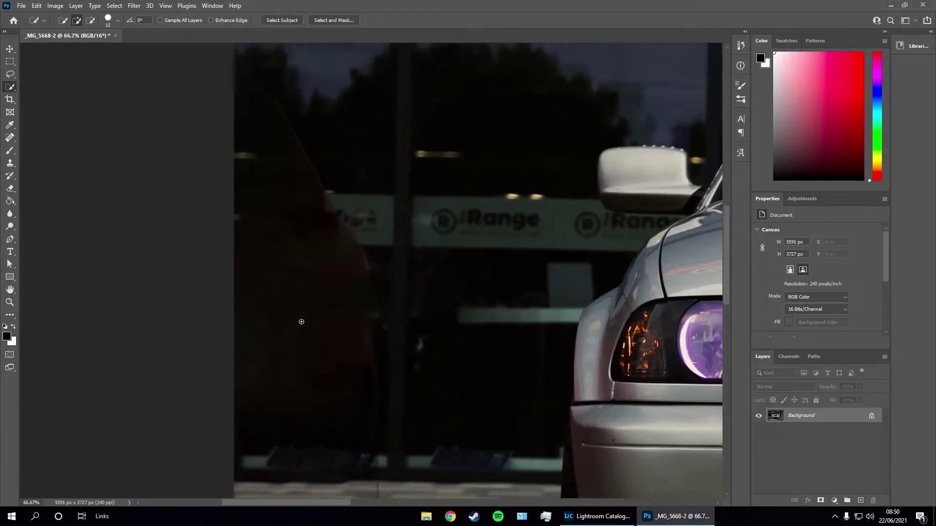
scroll(478, 294, up, 2)
Select the Range sign band, copy it to a new layer, and slide it left
mouse_move(466, 250)
mouse_down()
mouse_move(633, 254)
mouse_move(565, 259)
mouse_move(601, 269)
mouse_up()
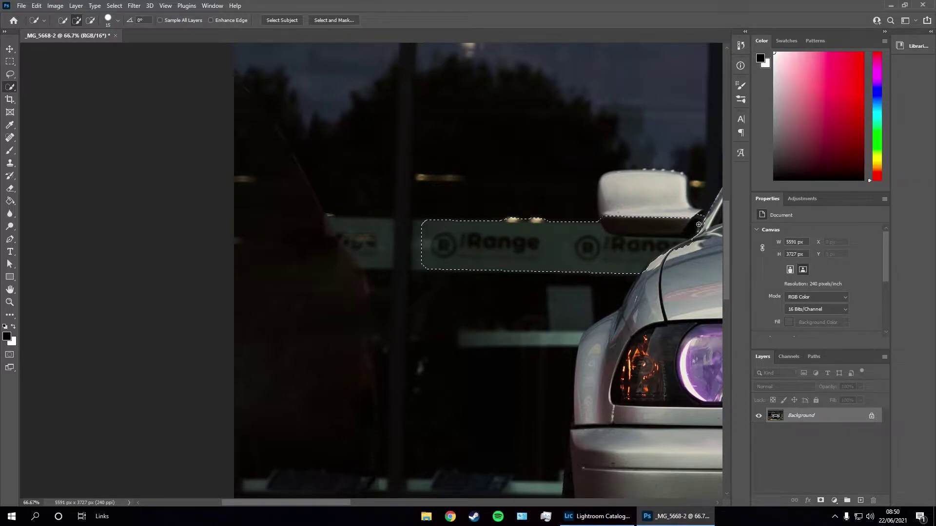
mouse_move(697, 225)
mouse_down()
mouse_move(628, 224)
mouse_move(635, 285)
mouse_up()
click(610, 257)
key(ctrl+j)
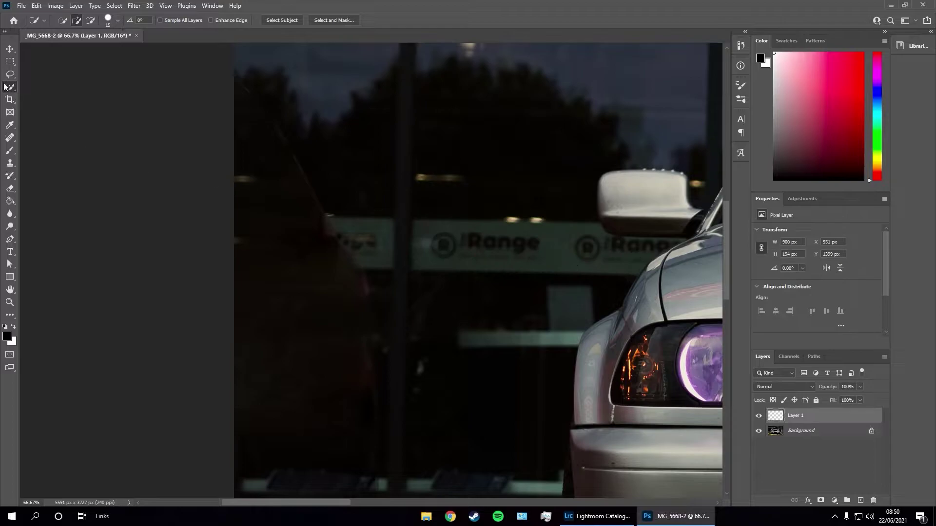
click(16, 49)
drag(496, 253, 284, 246)
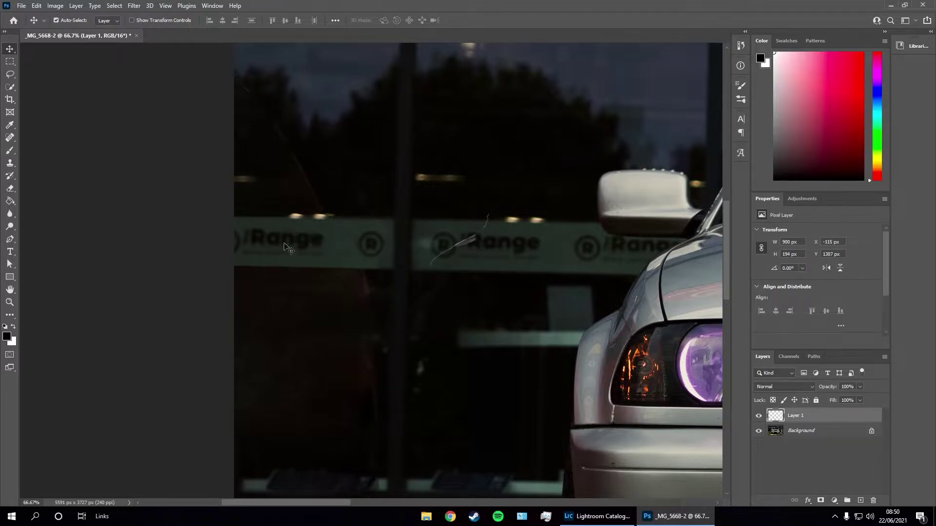
Merge the sign copy layer down into Background
right_click(333, 232)
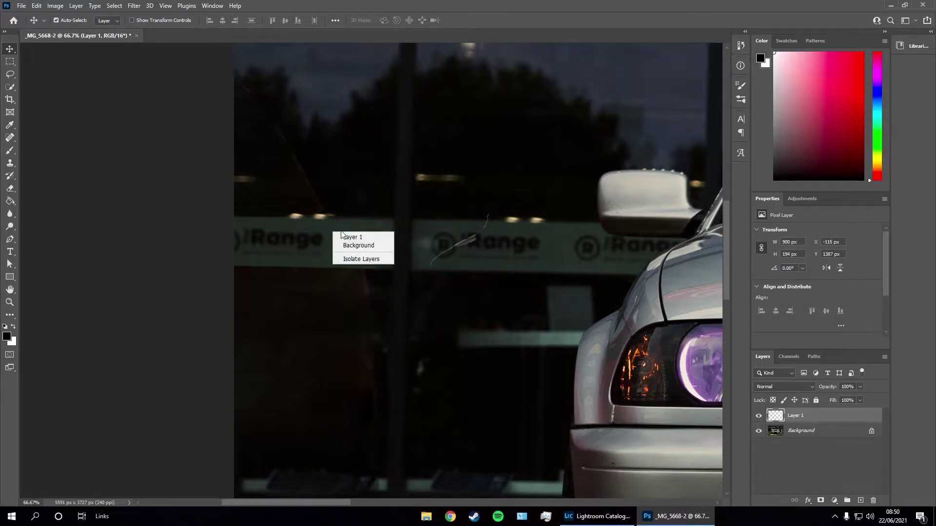
right_click(823, 417)
click(807, 294)
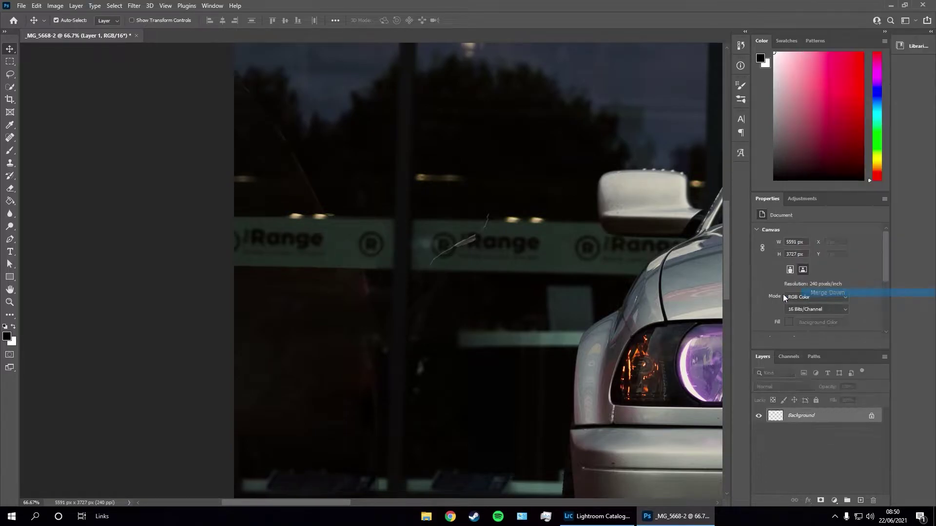
key(j)
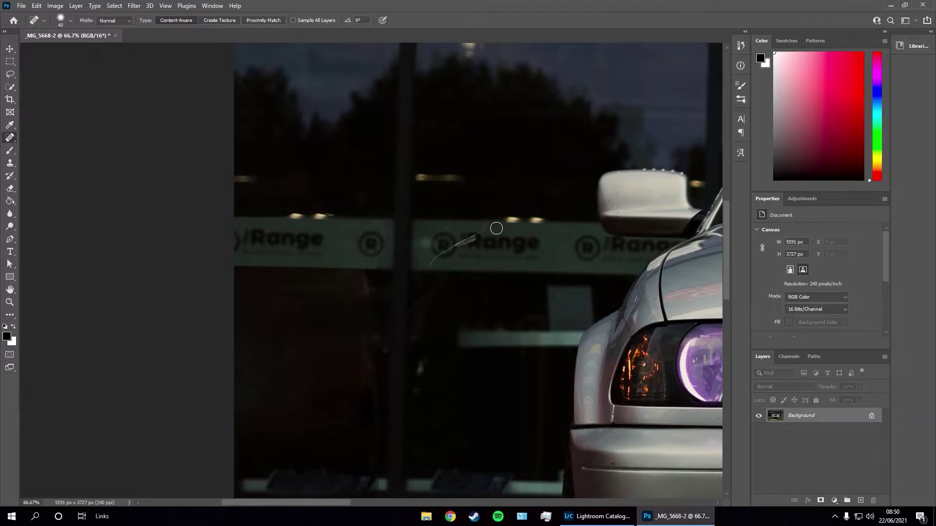
Heal the wire tip by the sign, then paste another sign copy aligned with the original
drag(495, 237, 430, 269)
key(ctrl+v)
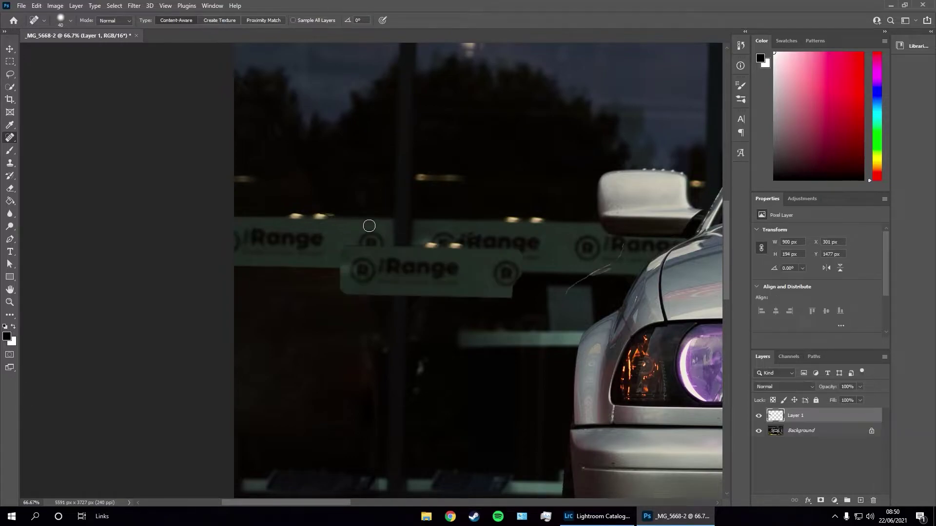
click(11, 51)
drag(400, 271, 478, 251)
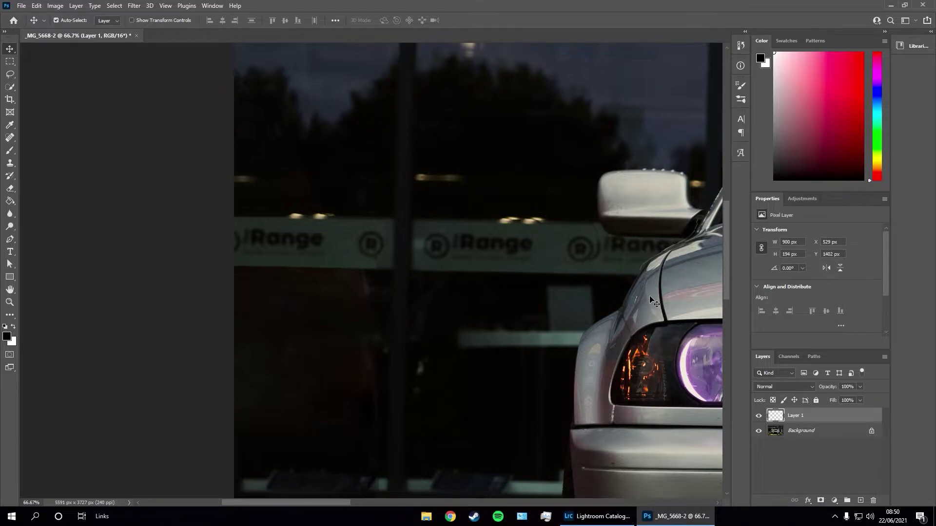
Erase the sign copy where it overlaps the car's edge
key(e)
drag(653, 277, 710, 220)
mouse_move(603, 271)
mouse_down()
mouse_move(598, 235)
mouse_move(594, 272)
mouse_move(585, 236)
mouse_move(583, 279)
mouse_up()
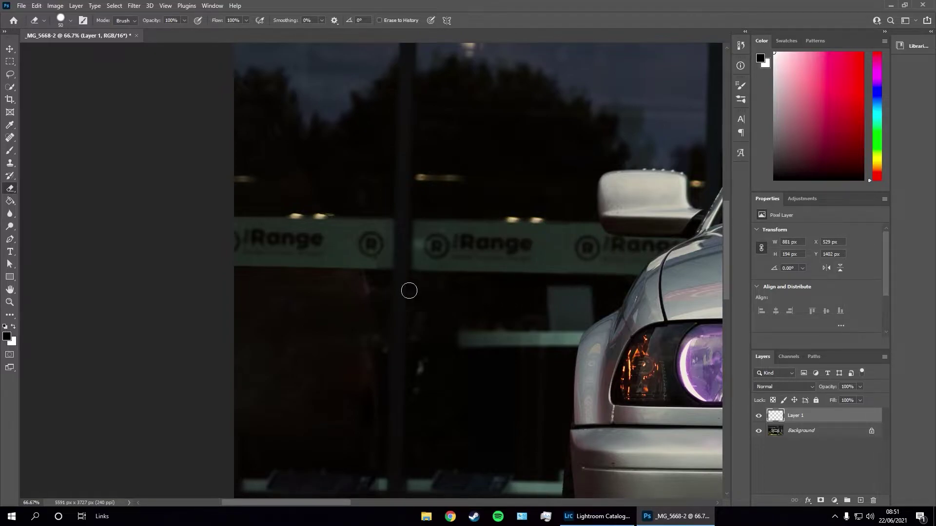
right_click(819, 423)
Merge the sign copy into Background and undo the stray erased spot
click(853, 293)
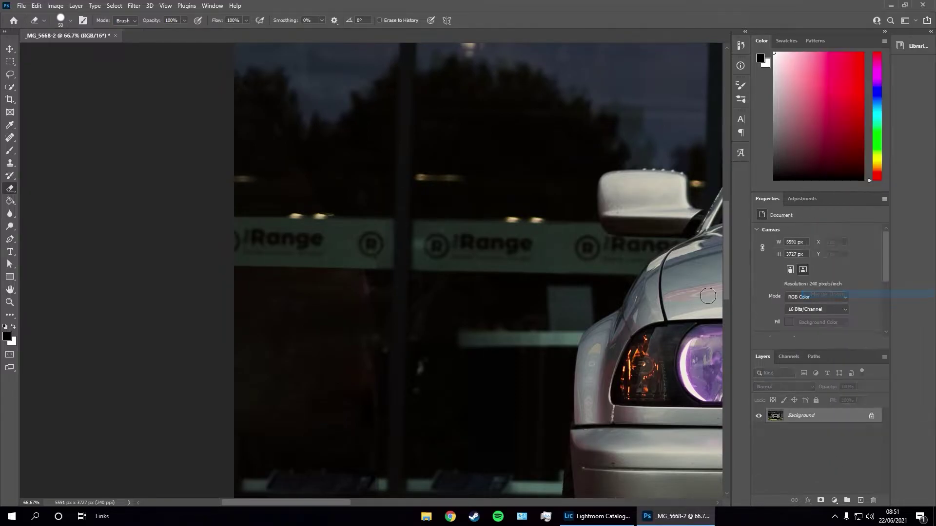
click(297, 214)
key(ctrl+z)
key(j)
Heal the four small lights along the sign's top edge
click(297, 217)
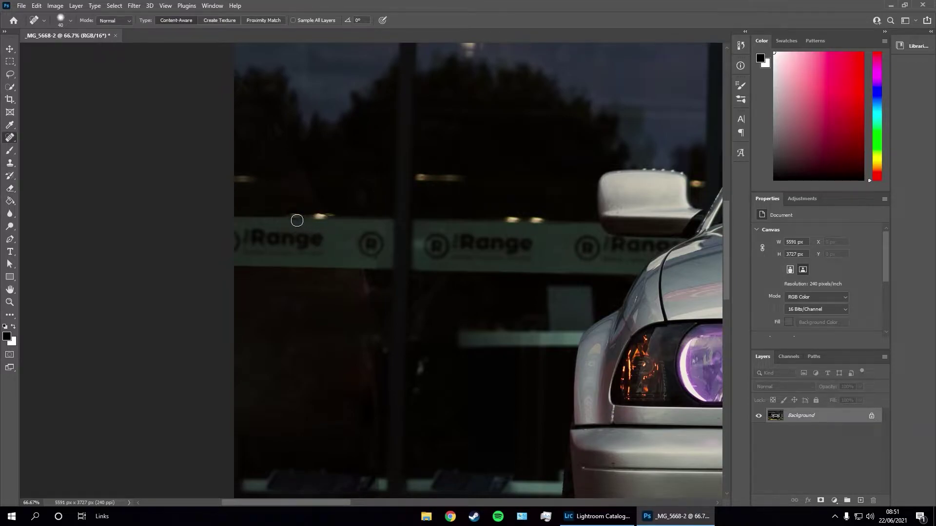
click(326, 216)
click(513, 221)
click(536, 220)
Heal the light streaks on the dark window and left edge, and the spot near the mirror
key(ctrl+minus)
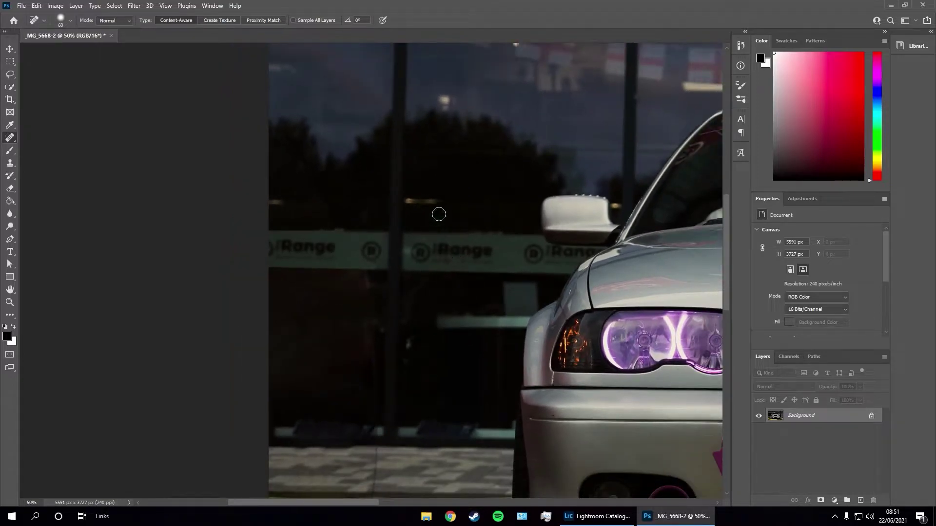
drag(444, 208, 414, 205)
drag(284, 201, 271, 201)
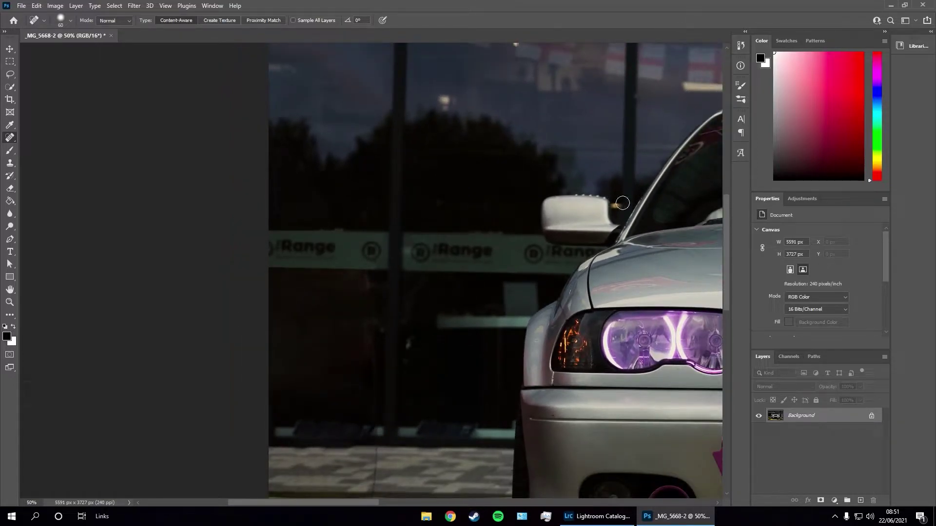
key(])
click(446, 102)
Heal the pole line above the pavement and the blemish on the road markings
scroll(360, 327, down, 1)
key(ctrl+plus)
key(ctrl+plus)
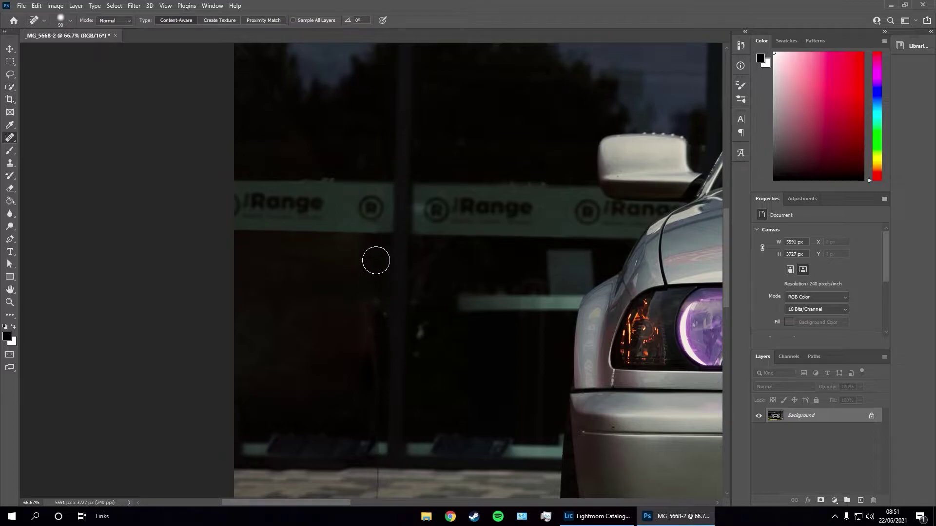
scroll(372, 389, down, 5)
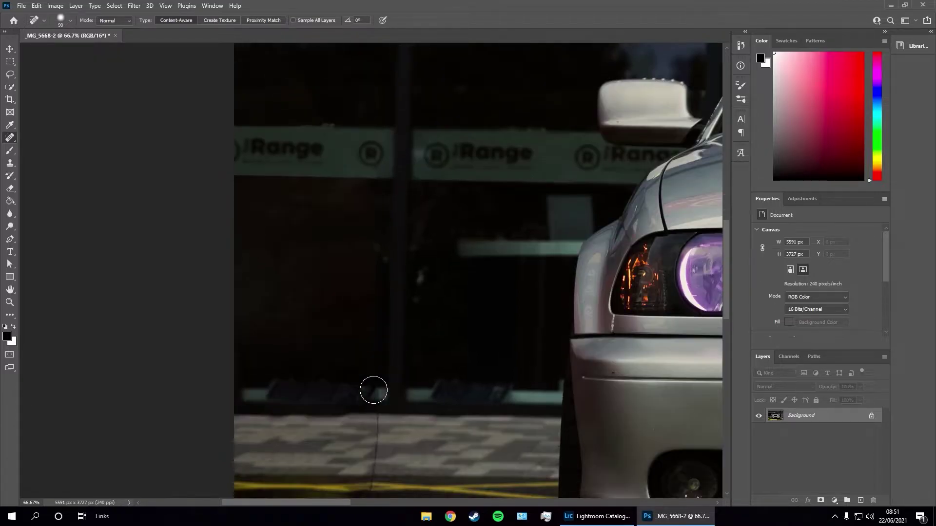
key(bracketleft)
key(bracketleft)
key(bracketleft)
drag(375, 388, 388, 348)
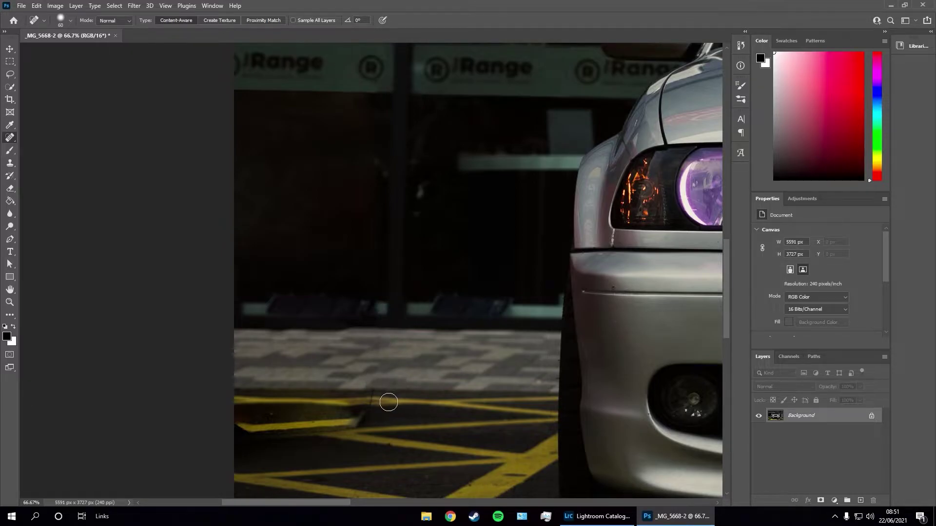
drag(368, 431, 380, 416)
scroll(417, 414, up, 1)
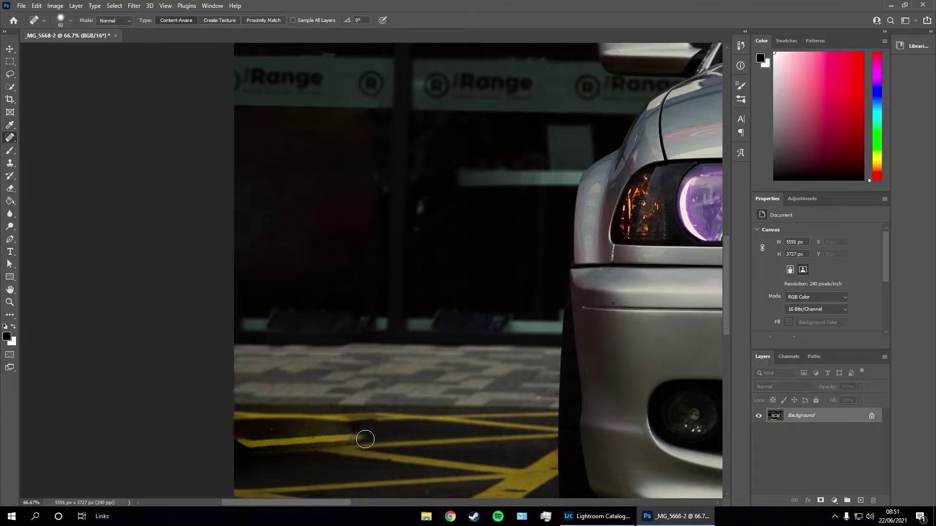
scroll(365, 439, down, 1)
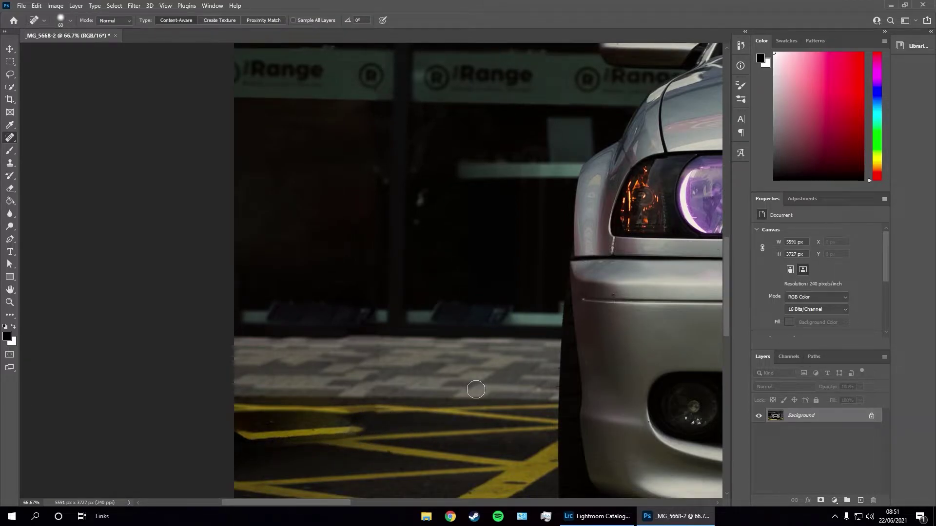
key(alt+z)
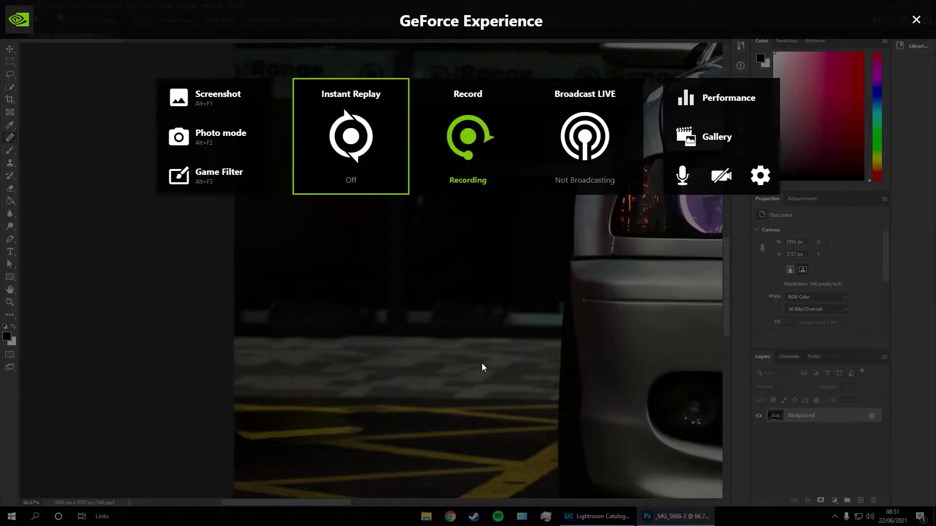
click(482, 183)
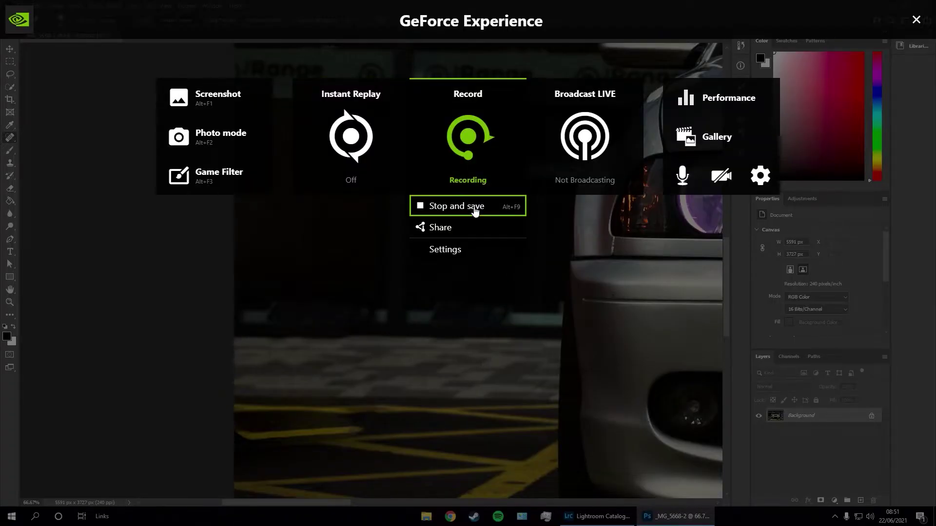
click(476, 206)
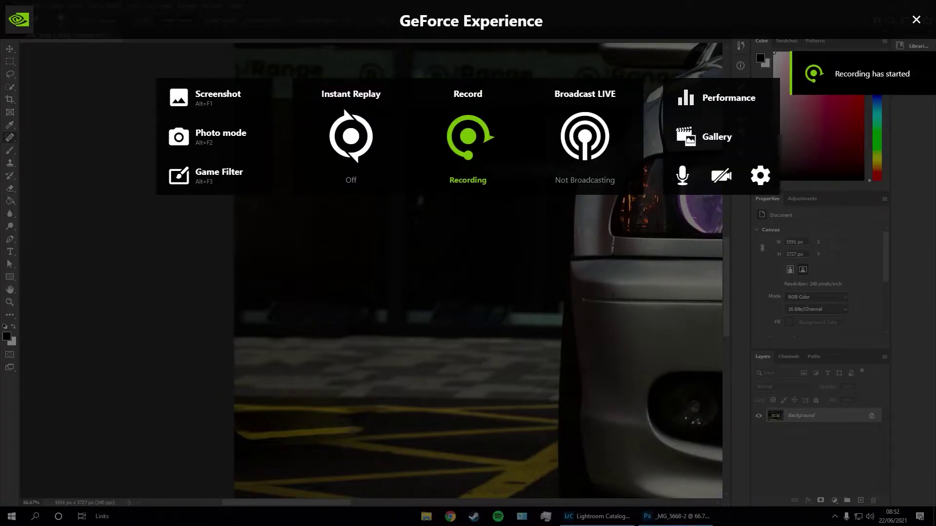
click(915, 21)
Heal the mark on the yellow road line, then zoom in to 100% on the left bumper
scroll(422, 341, down, 2)
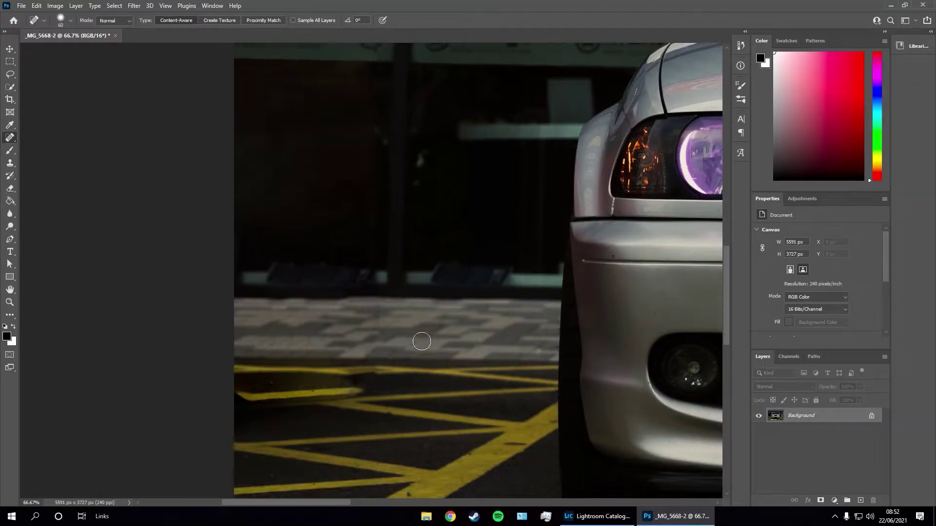
mouse_move(366, 401)
mouse_down()
mouse_move(245, 403)
mouse_move(266, 415)
mouse_up()
key(ctrl+minus)
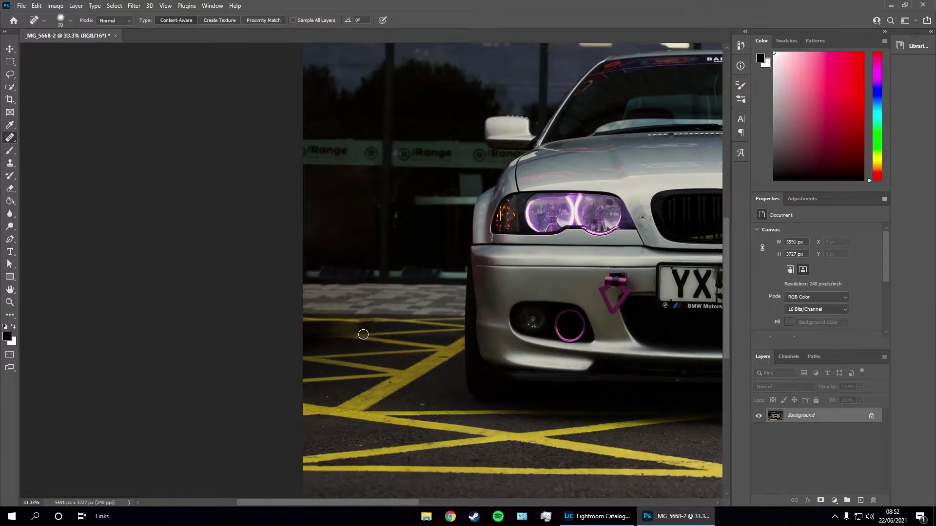
key(ctrl+plus)
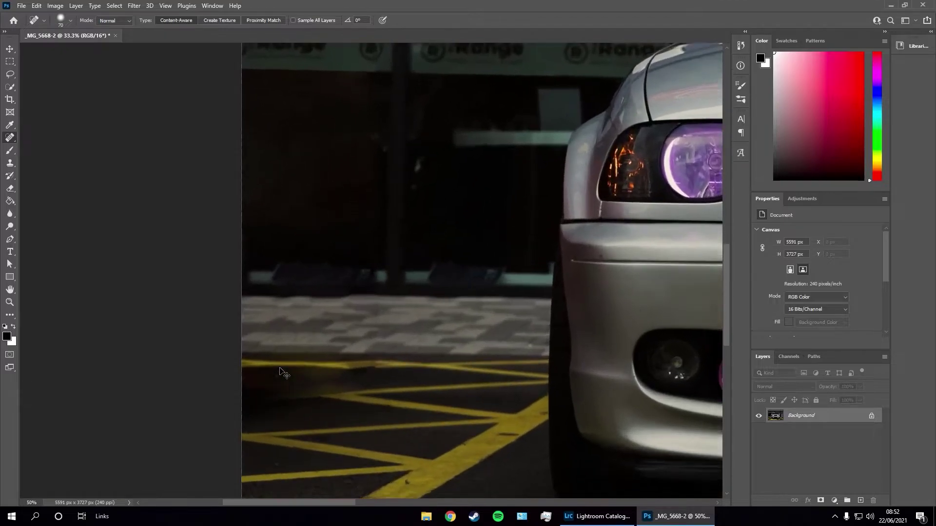
key(ctrl+plus)
scroll(299, 409, down, 1)
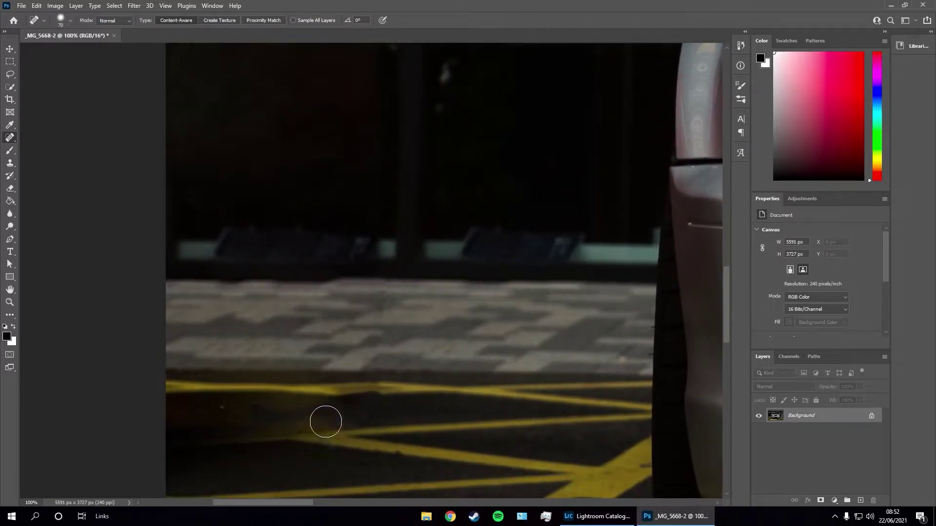
Heal the reddish streaks and leftover dark band on the road beside the yellow line
drag(10, 226, 33, 245)
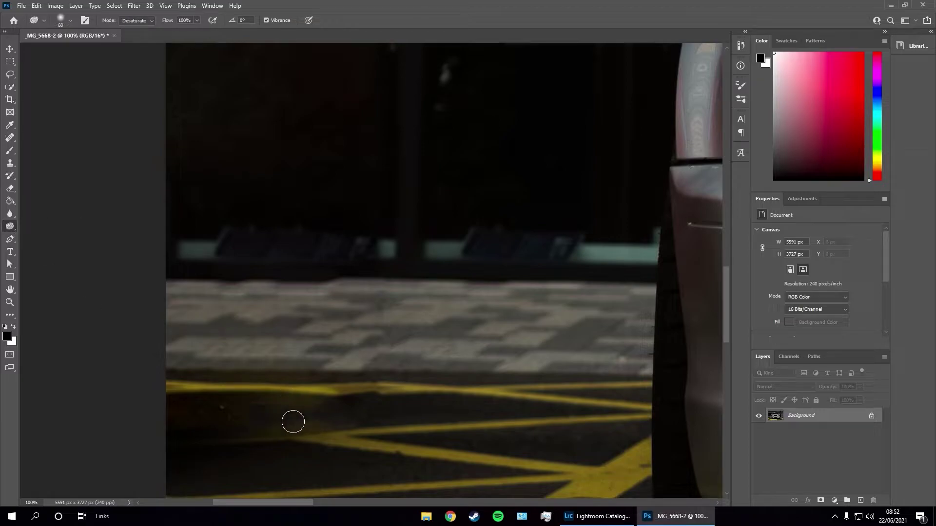
key(bracketright)
key(j)
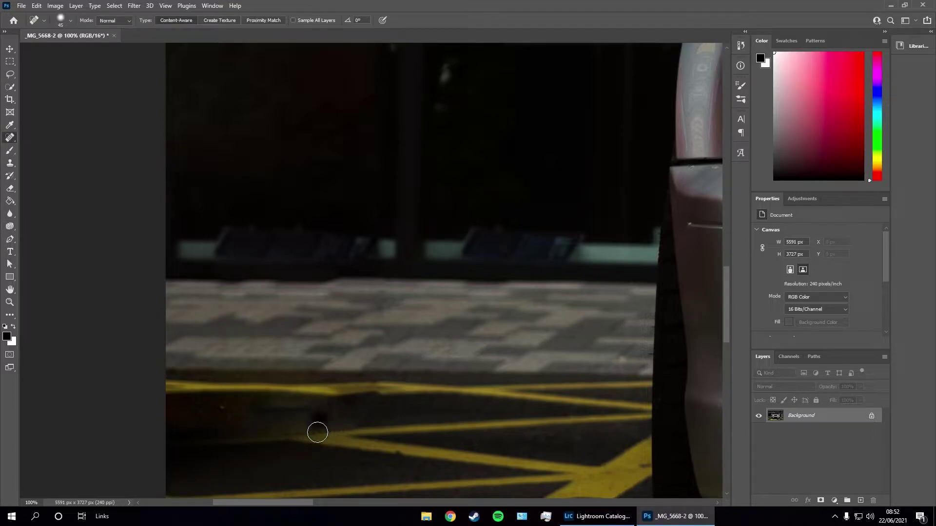
drag(326, 417, 182, 426)
drag(273, 416, 163, 431)
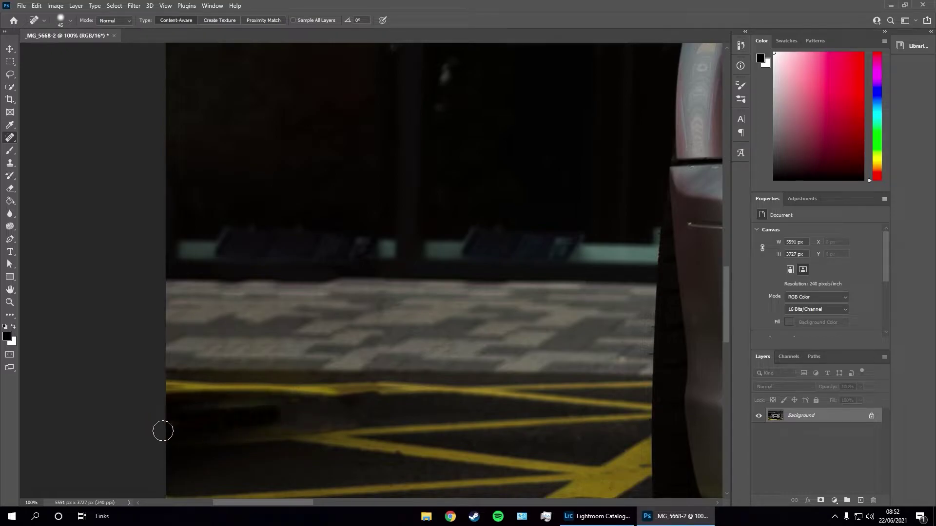
drag(284, 420, 206, 417)
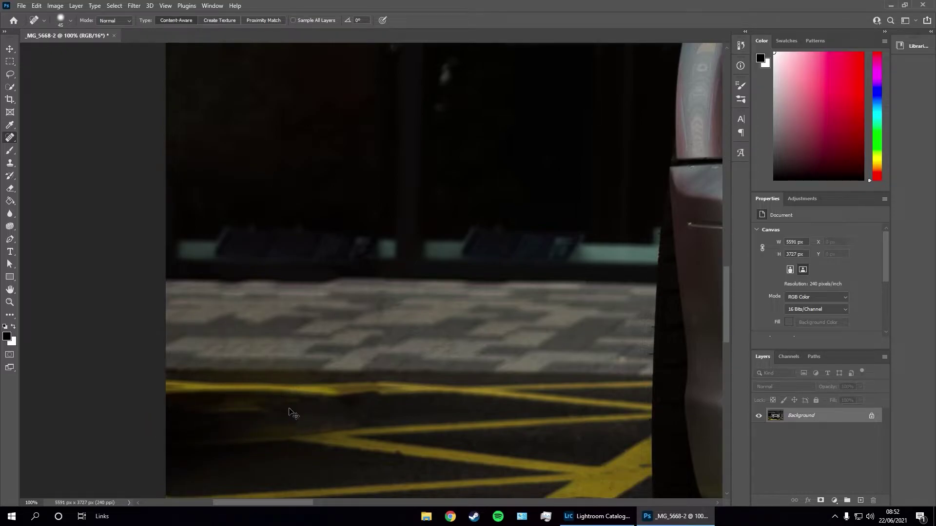
key(ctrl+minus)
key(ctrl+minus)
key(bracketright)
key(bracketright)
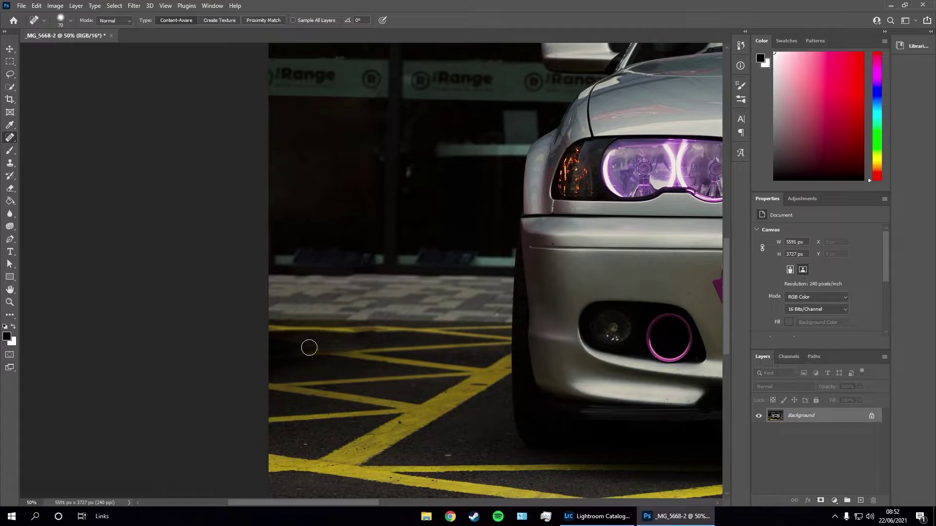
key(ctrl+minus)
key(ctrl+minus)
key(ctrl+minus)
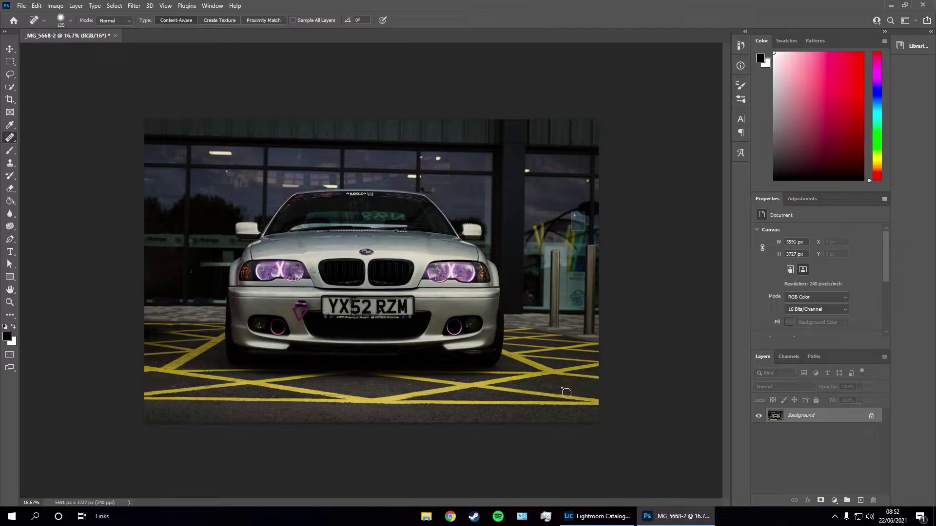
Zoom in on the grille and heal the dark spot on the bumper left of it
key(ctrl+plus)
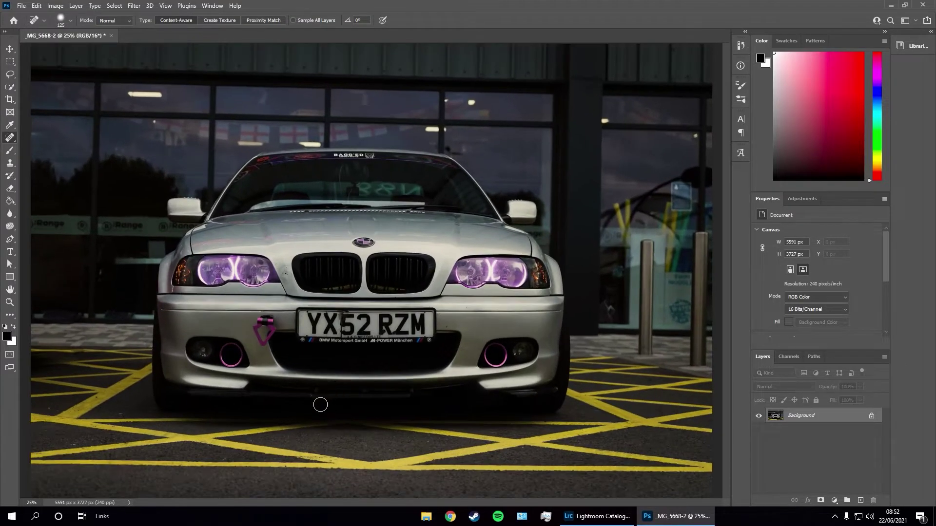
key(ctrl+plus)
key(ctrl+plus)
key(ctrl+plus)
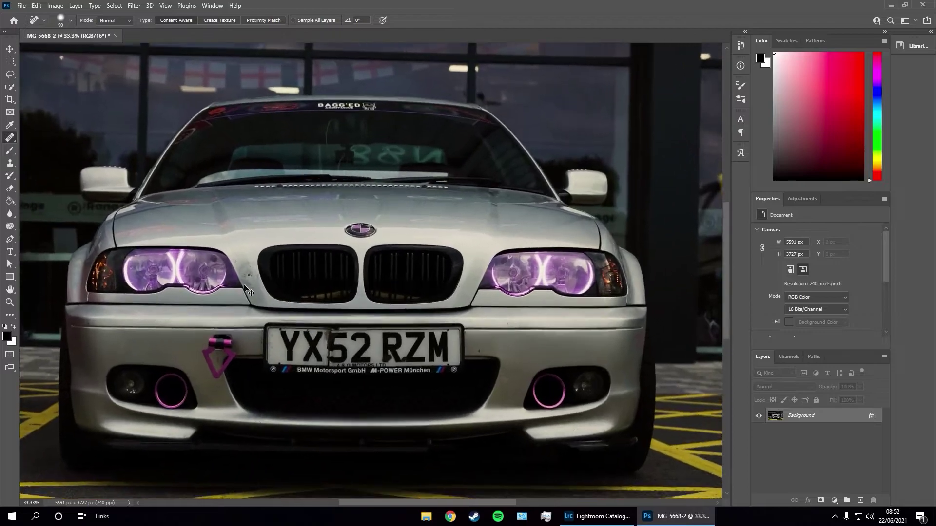
key(bracketleft)
key(bracketleft)
key(bracketleft)
key(bracketleft)
click(149, 286)
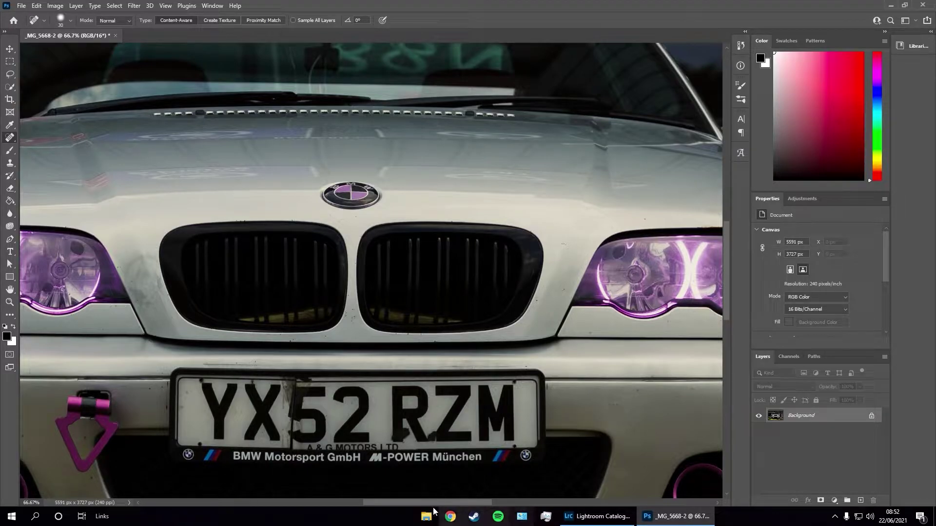
Heal the specks on the bumper left of the number plate
drag(431, 499, 383, 497)
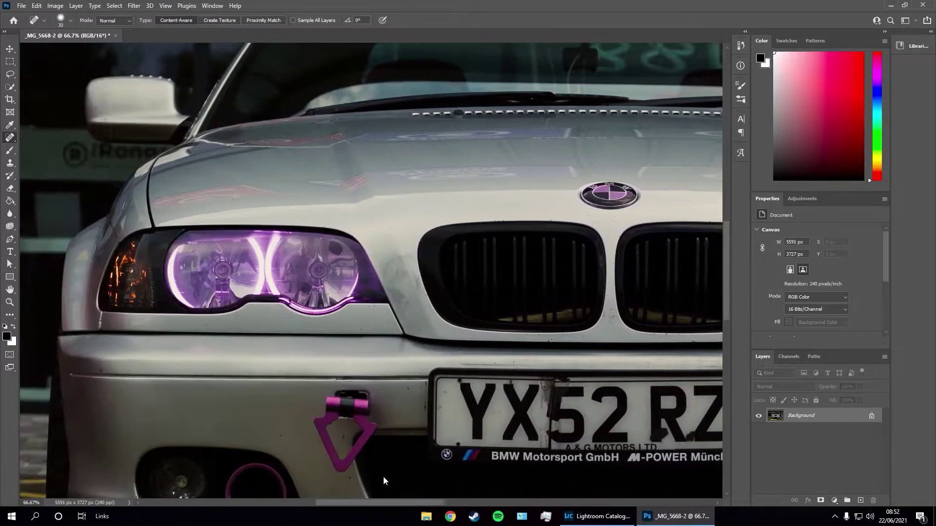
scroll(390, 405, up, 1)
drag(419, 382, 423, 424)
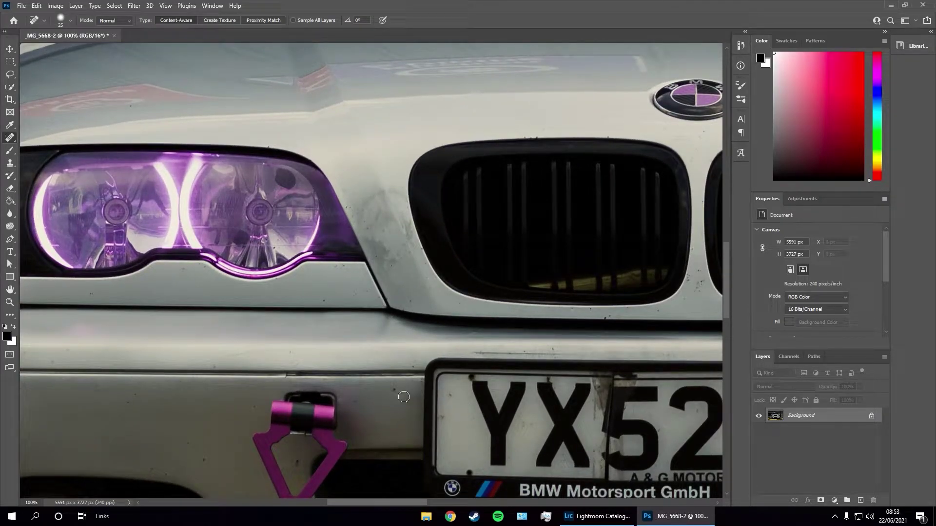
scroll(273, 434, down, 3)
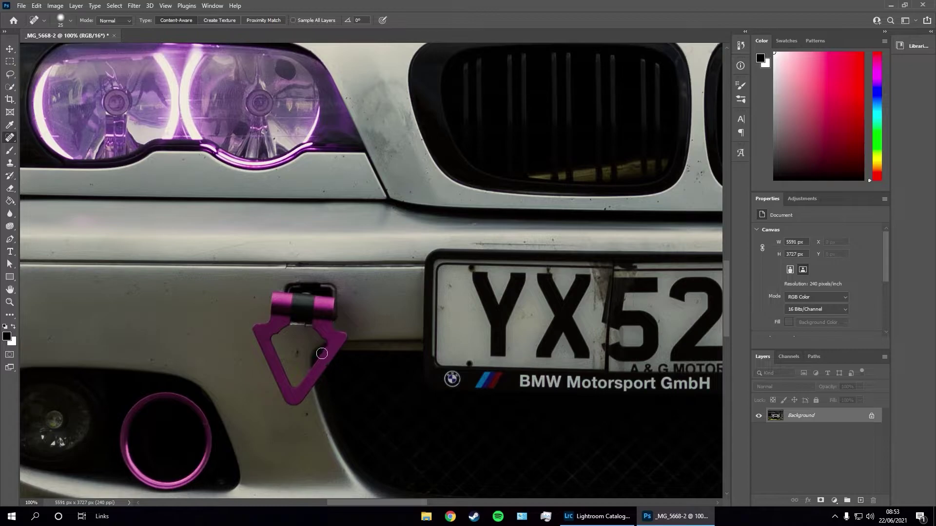
scroll(493, 378, down, 1)
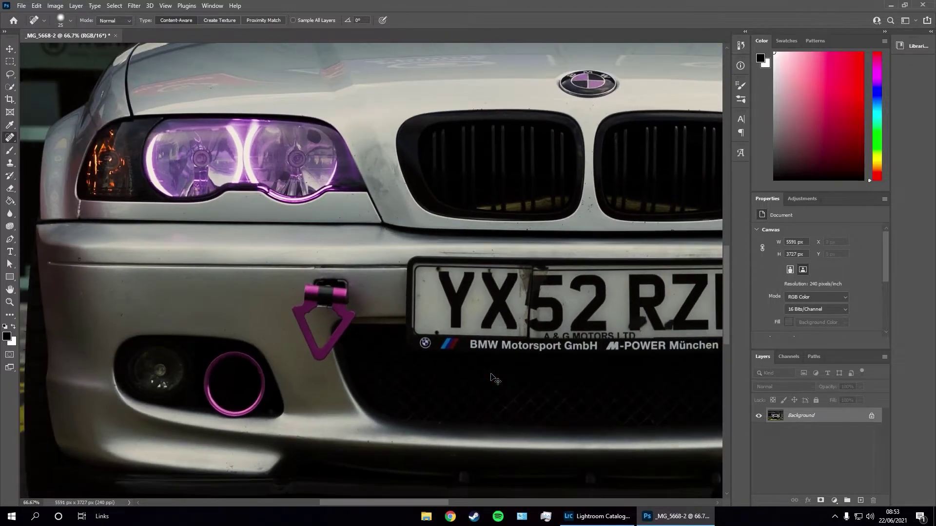
scroll(493, 378, down, 2)
scroll(492, 379, up, 1)
scroll(493, 380, down, 1)
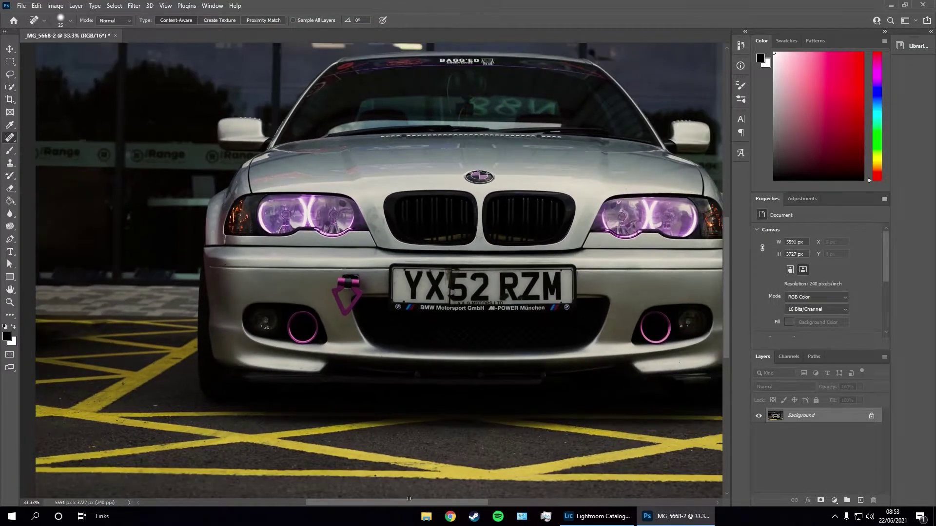
drag(411, 504, 443, 501)
Quick-select the number plate, extending the selection to the frame's upper-left edge
key(ctrl+plus)
key(ctrl+plus)
key(ctrl+plus)
click(10, 87)
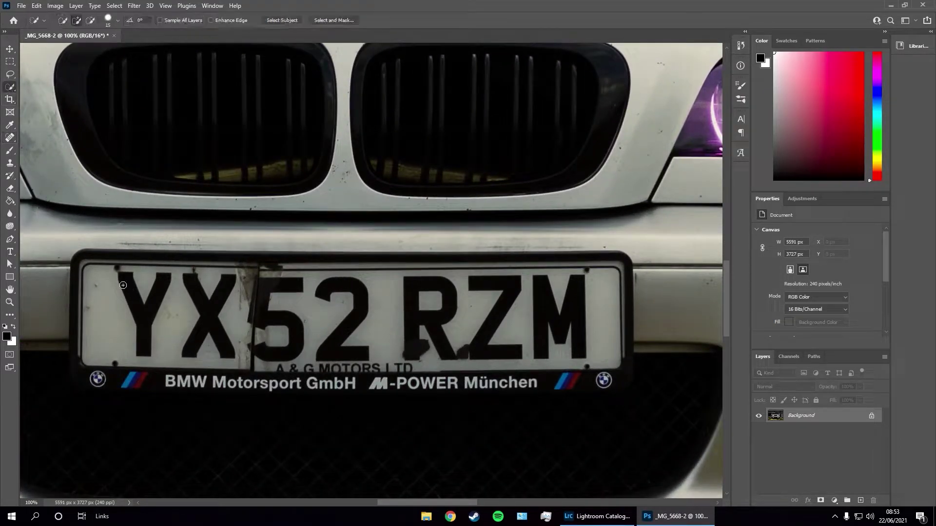
mouse_move(96, 293)
mouse_down()
mouse_move(599, 317)
mouse_move(579, 317)
mouse_move(617, 317)
mouse_move(632, 300)
mouse_move(625, 292)
mouse_move(631, 321)
mouse_up()
drag(77, 267, 81, 329)
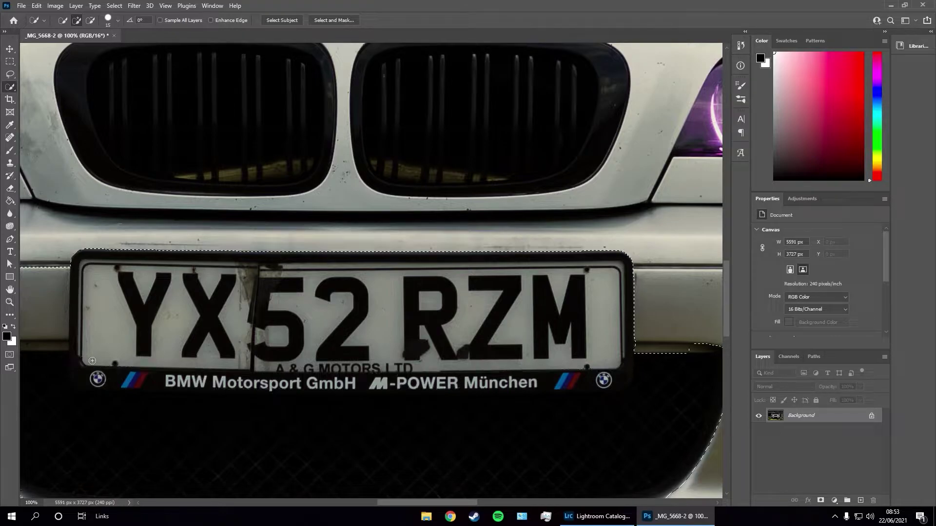
Subtract the bumper, lower grille and the Motorsport, GmbH and M-POWER lettering, keeping the plate's bottom strip
drag(44, 310, 77, 434)
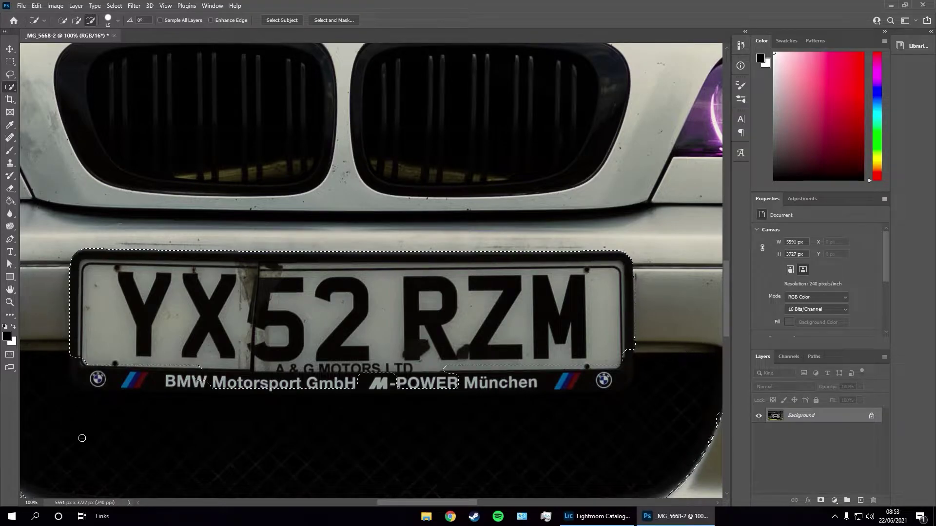
drag(440, 468, 450, 451)
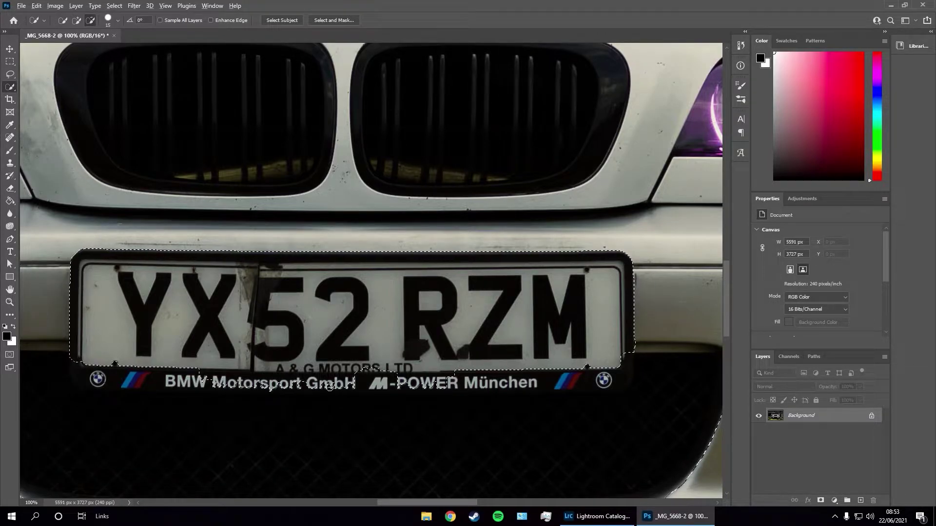
drag(290, 391, 218, 391)
drag(308, 384, 441, 384)
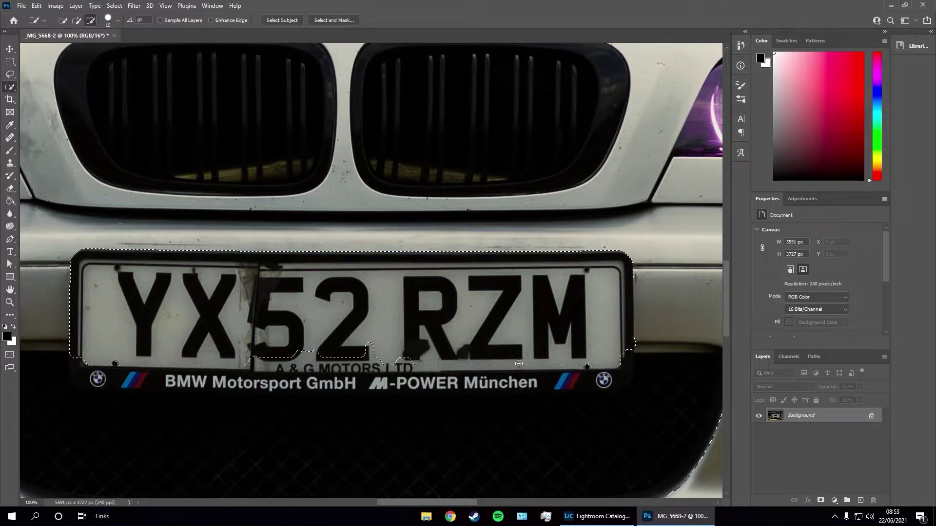
mouse_move(302, 369)
mouse_down()
mouse_move(260, 370)
mouse_move(322, 369)
mouse_move(310, 372)
mouse_up()
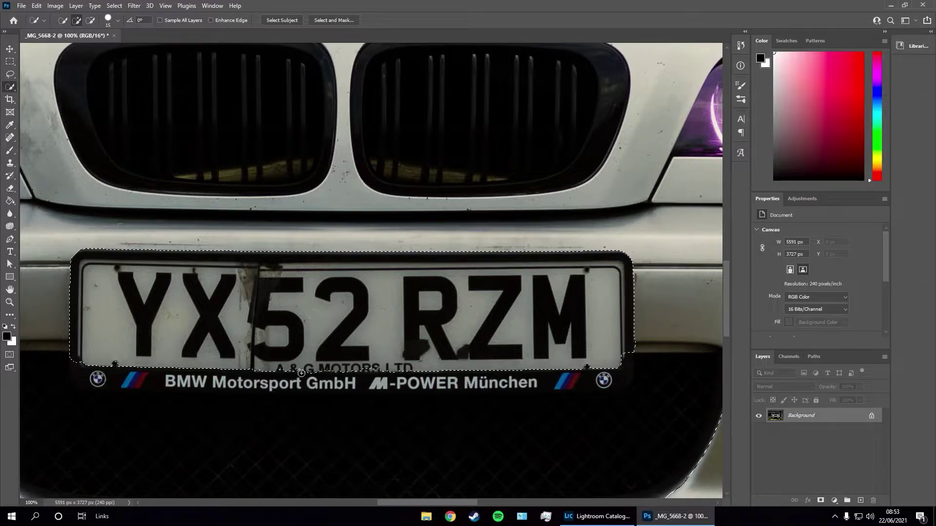
right_click(450, 320)
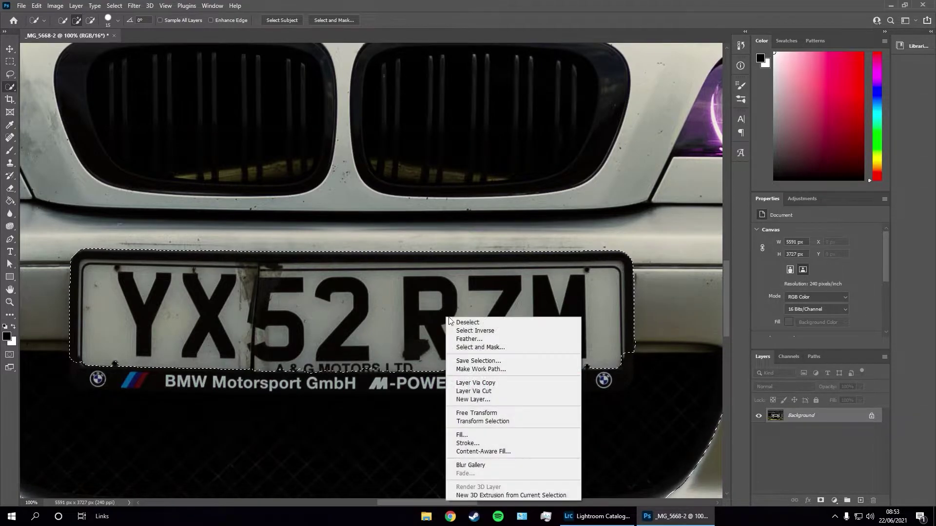
Start a content-aware fill and remove the car's left side, foglights and tow hook from sampling
click(477, 451)
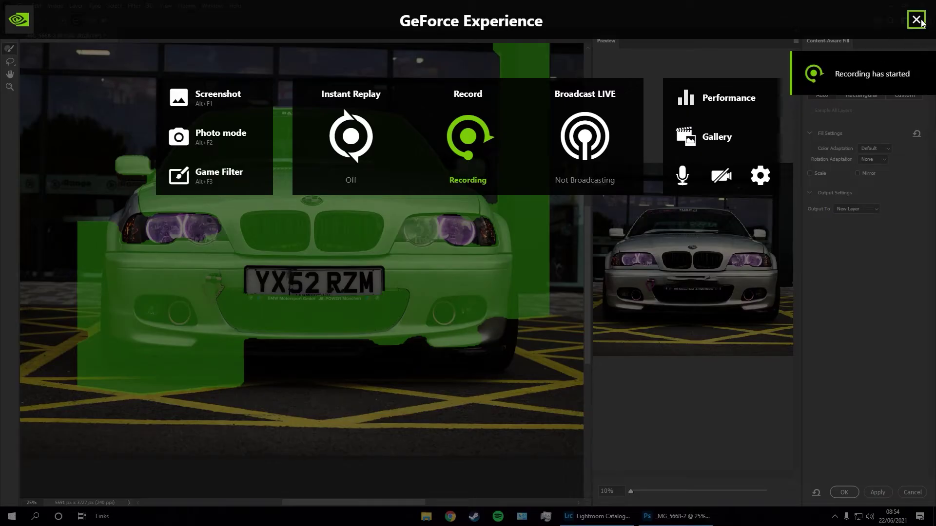
click(920, 21)
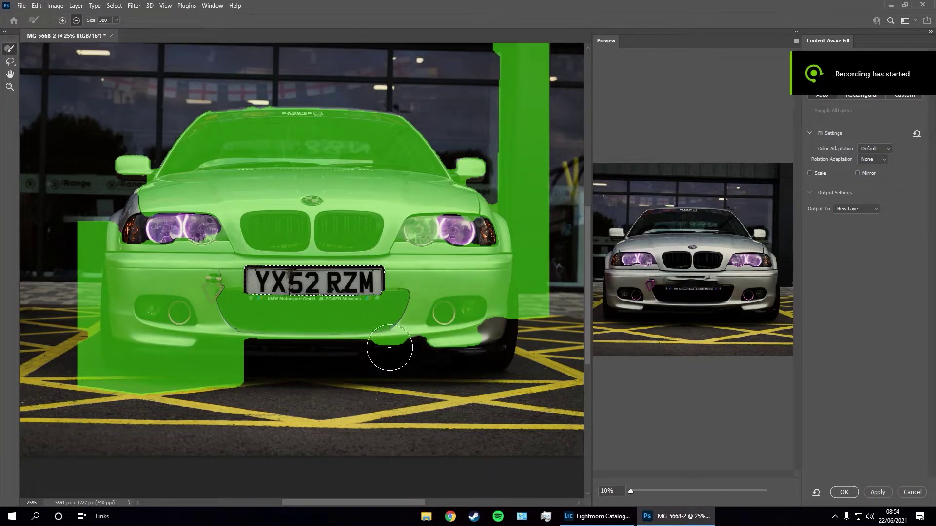
key(bracketright)
key(bracketright)
key(bracketright)
mouse_move(267, 367)
mouse_down()
mouse_move(267, 397)
mouse_move(130, 341)
mouse_move(119, 359)
mouse_move(158, 184)
mouse_move(190, 156)
mouse_move(451, 146)
mouse_move(371, 161)
mouse_move(572, 98)
mouse_move(550, 97)
mouse_move(582, 274)
mouse_move(570, 379)
mouse_move(495, 356)
mouse_move(457, 319)
mouse_up()
click(172, 332)
key(bracketleft)
key(bracketleft)
key(bracketleft)
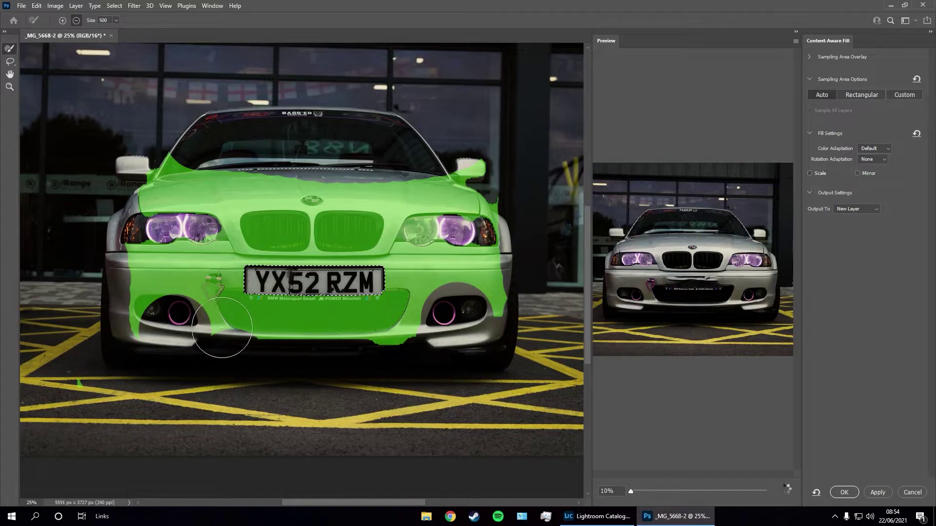
mouse_move(222, 307)
mouse_down()
mouse_move(283, 336)
mouse_move(401, 337)
mouse_move(284, 348)
mouse_move(421, 330)
mouse_move(298, 331)
mouse_up()
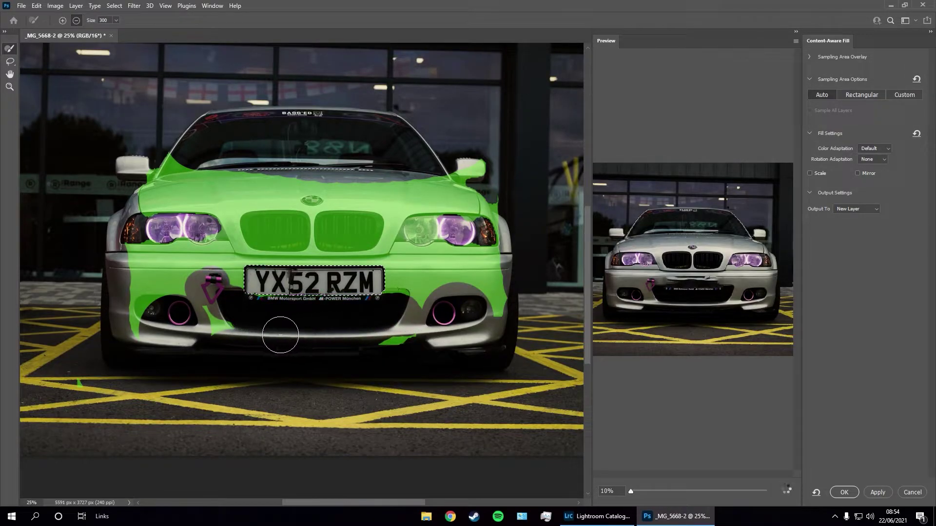
click(413, 327)
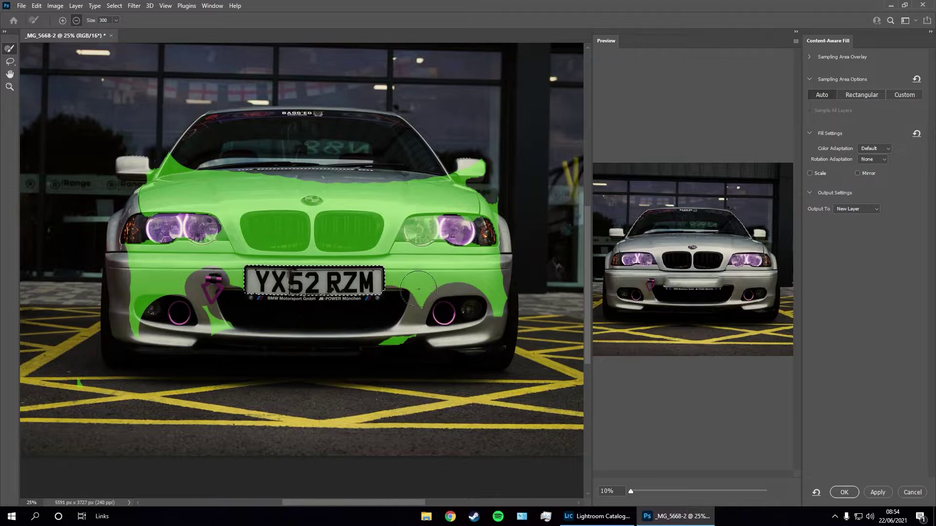
Exclude the grilles, under-bumper area, mirrors, headlights and hood from the sampling area
mouse_move(418, 259)
mouse_down()
mouse_move(385, 250)
mouse_move(285, 267)
mouse_up()
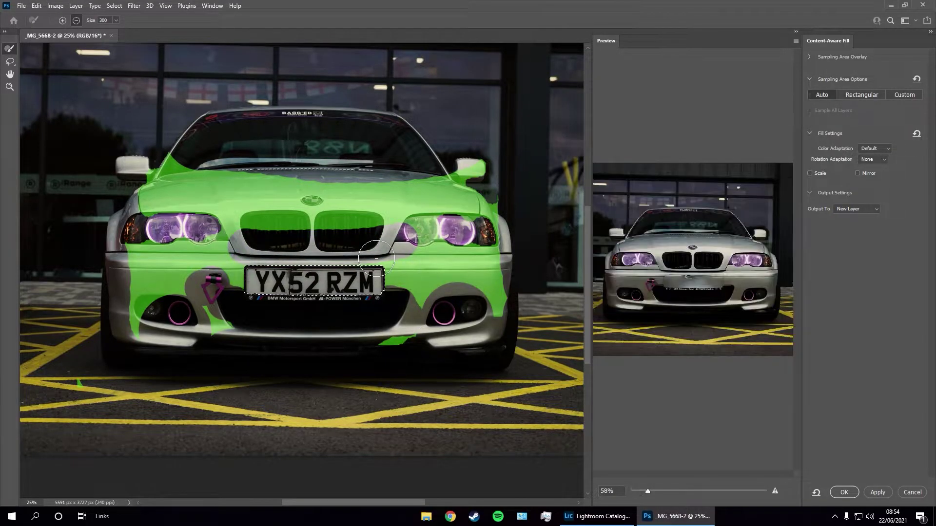
key(ctrl+z)
mouse_move(369, 230)
mouse_down()
mouse_move(343, 251)
mouse_move(388, 253)
mouse_move(282, 244)
mouse_move(272, 254)
mouse_move(315, 256)
mouse_move(281, 241)
mouse_move(334, 256)
mouse_up()
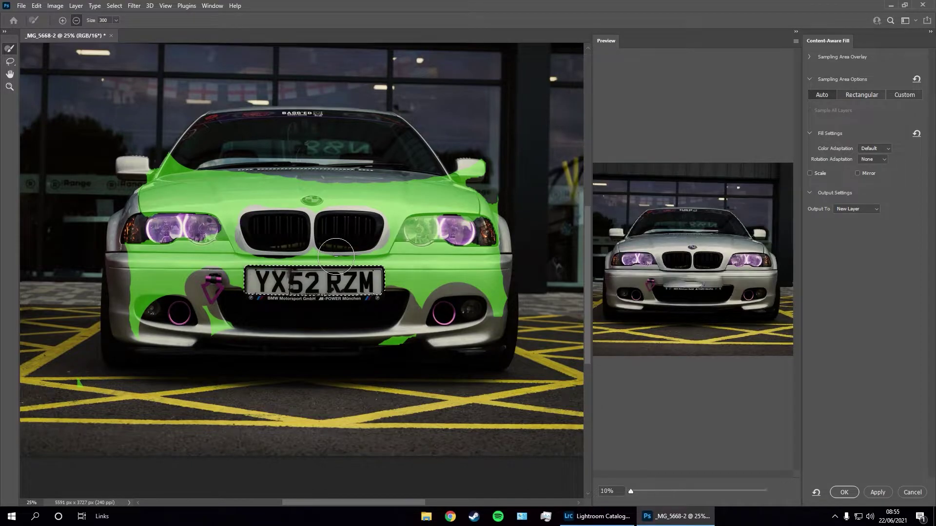
key(ctrl+z)
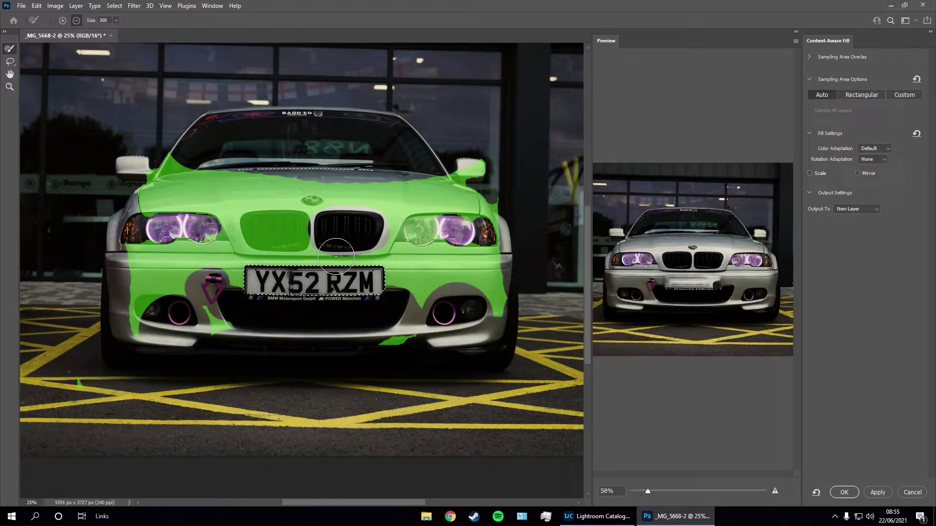
drag(392, 357, 441, 356)
mouse_move(479, 166)
mouse_down()
mouse_move(468, 174)
mouse_move(492, 217)
mouse_move(407, 225)
mouse_up()
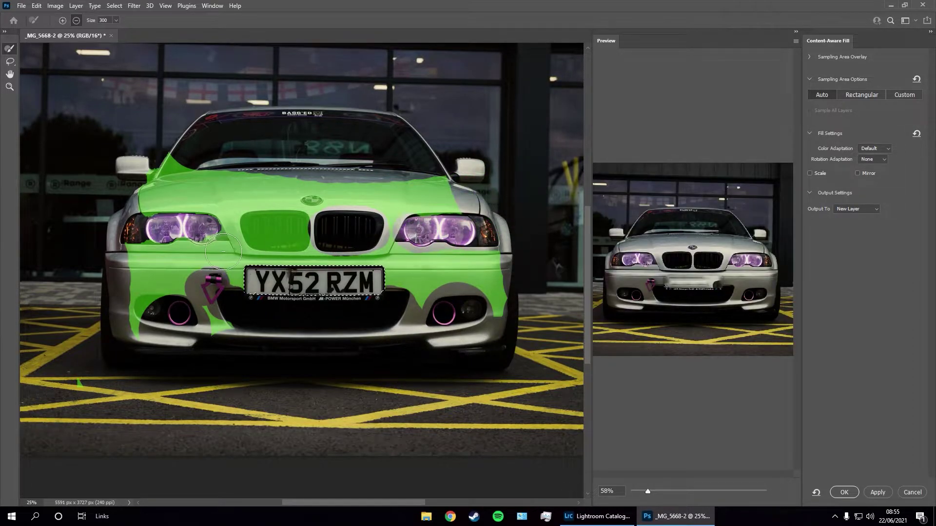
drag(210, 231, 148, 234)
drag(145, 164, 195, 176)
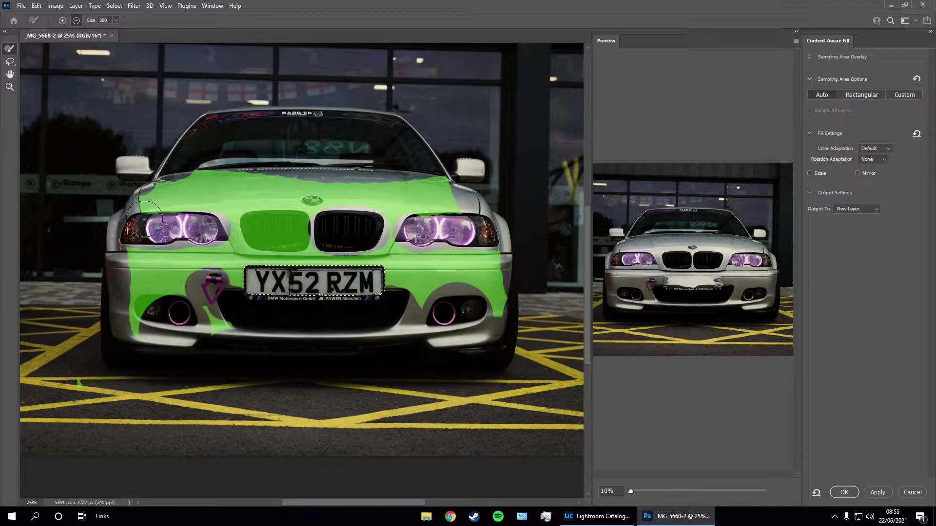
drag(160, 210, 337, 195)
mouse_move(414, 210)
mouse_down()
mouse_move(273, 215)
mouse_move(317, 215)
mouse_move(334, 255)
mouse_up()
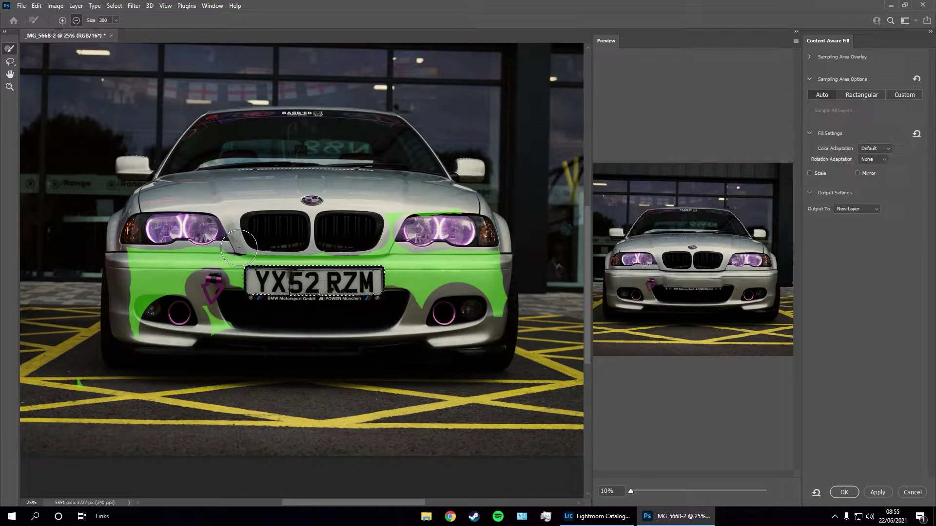
Apply the content-aware fill over the plate and deselect
click(833, 495)
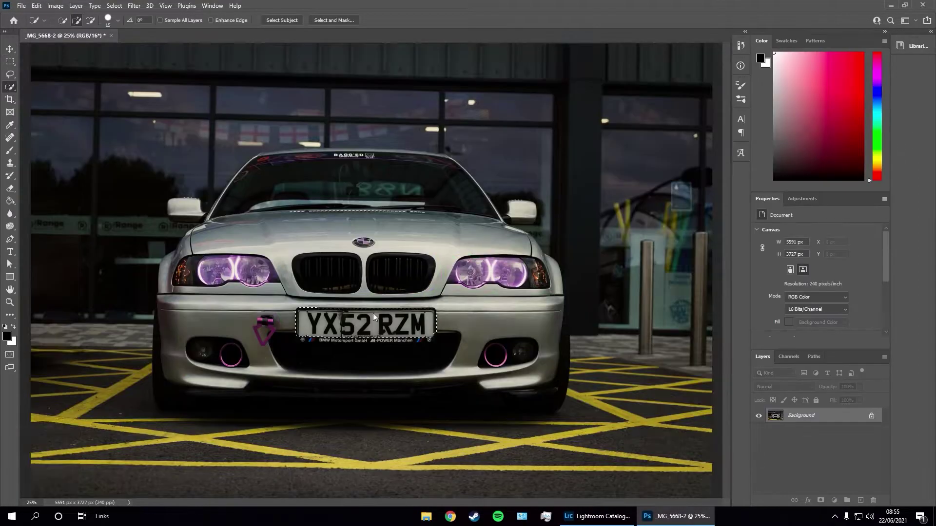
right_click(368, 330)
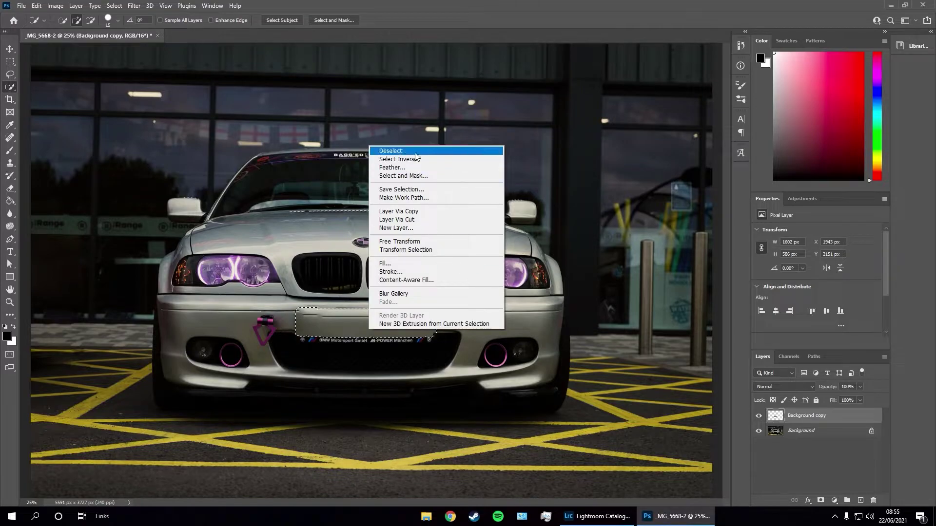
click(392, 151)
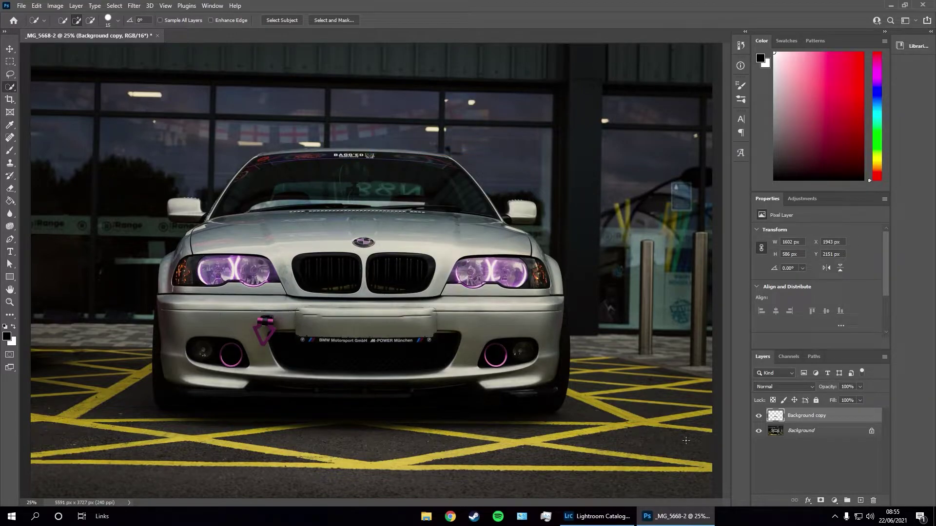
Merge the filled Background copy layer down into the Background layer
right_click(811, 421)
click(829, 294)
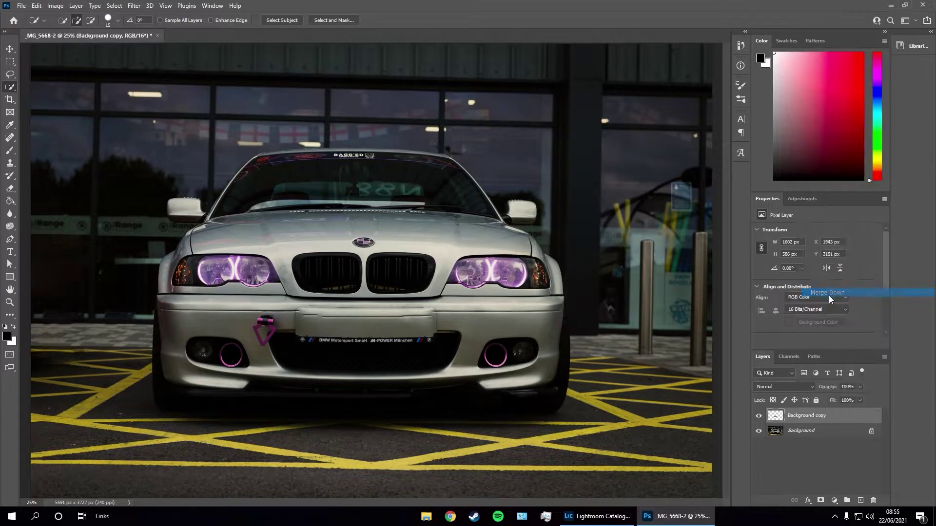
key(j)
key(ctrl+plus)
key(ctrl+plus)
key(ctrl+plus)
scroll(221, 400, down, 3)
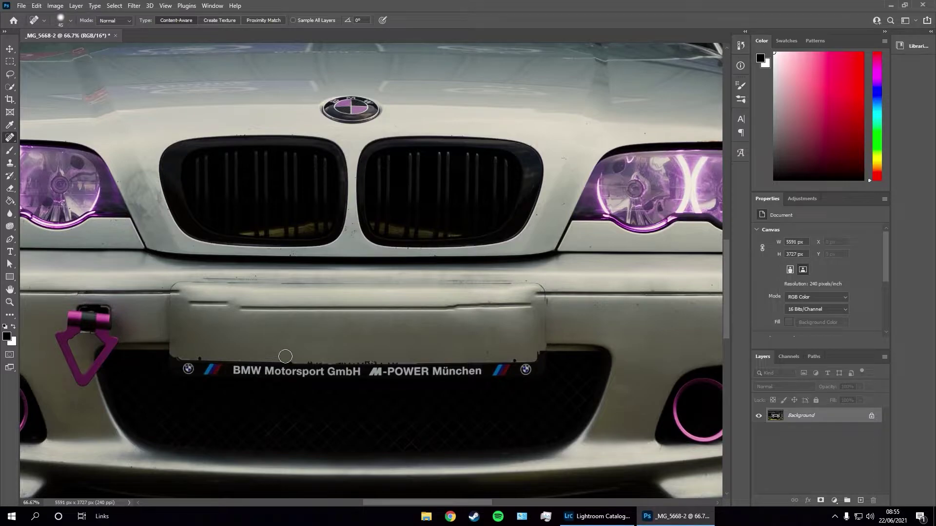
Spot-heal the dark line, groove and right-side mark across the filled plate area
mouse_move(237, 313)
mouse_down()
mouse_move(196, 313)
mouse_move(542, 315)
mouse_move(517, 330)
mouse_move(191, 312)
mouse_move(526, 318)
mouse_move(519, 321)
mouse_up()
click(214, 311)
key(bracketright)
key(bracketright)
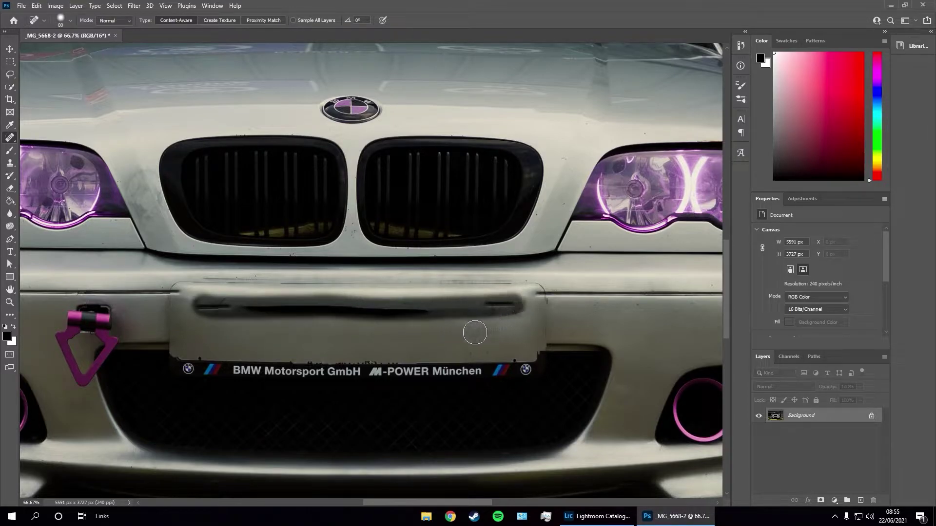
mouse_move(424, 314)
mouse_down()
mouse_move(270, 324)
mouse_move(234, 308)
mouse_move(200, 307)
mouse_up()
click(511, 302)
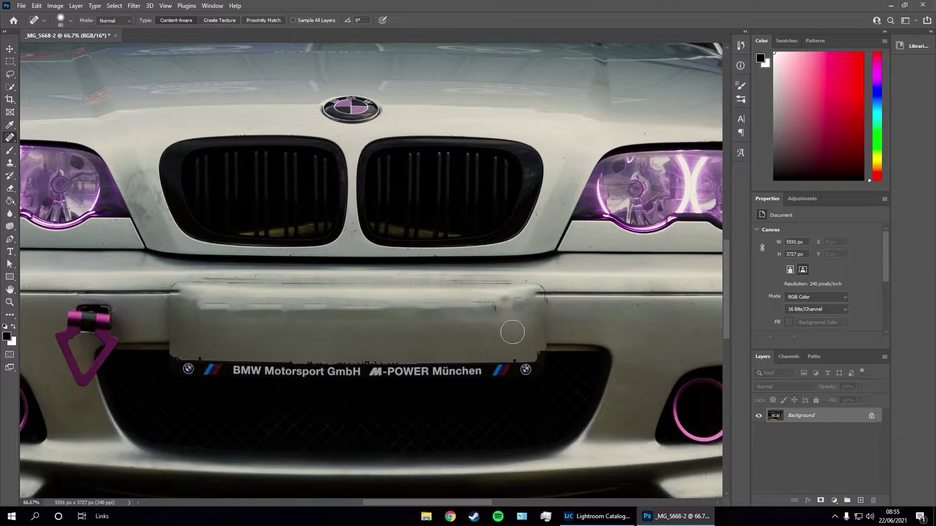
key(ctrl+minus)
key(ctrl+minus)
key(ctrl+plus)
key(ctrl+plus)
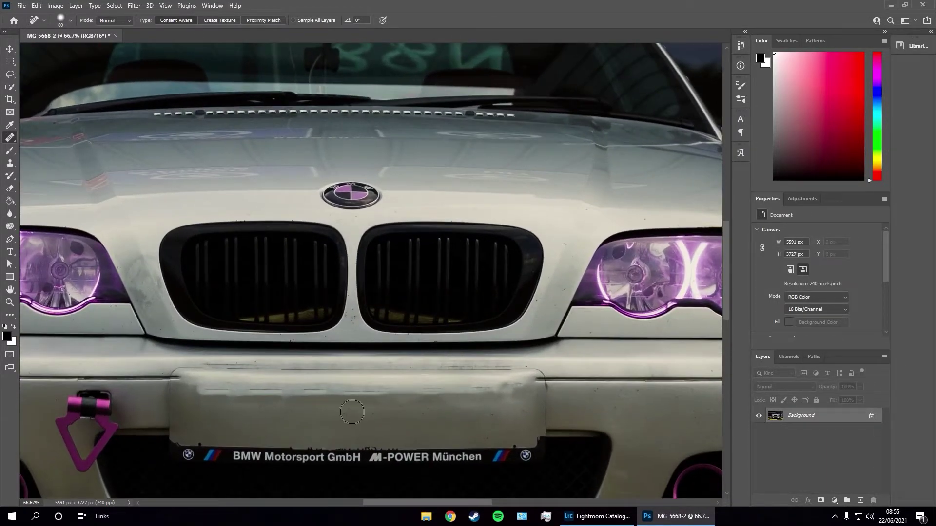
With a smaller brush, heal the thin leftover line along the plate's lower edge
key(bracketleft)
key(bracketleft)
key(bracketleft)
key(bracketleft)
drag(206, 390, 295, 390)
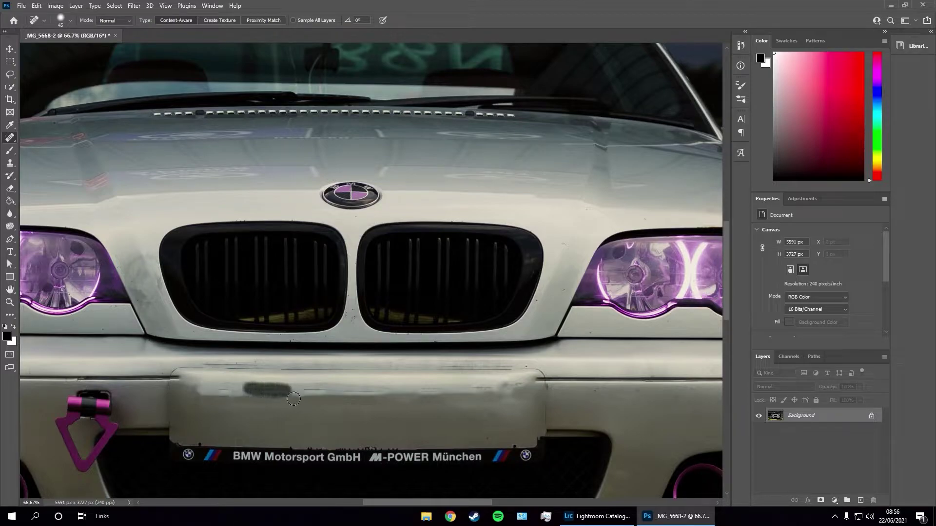
click(226, 391)
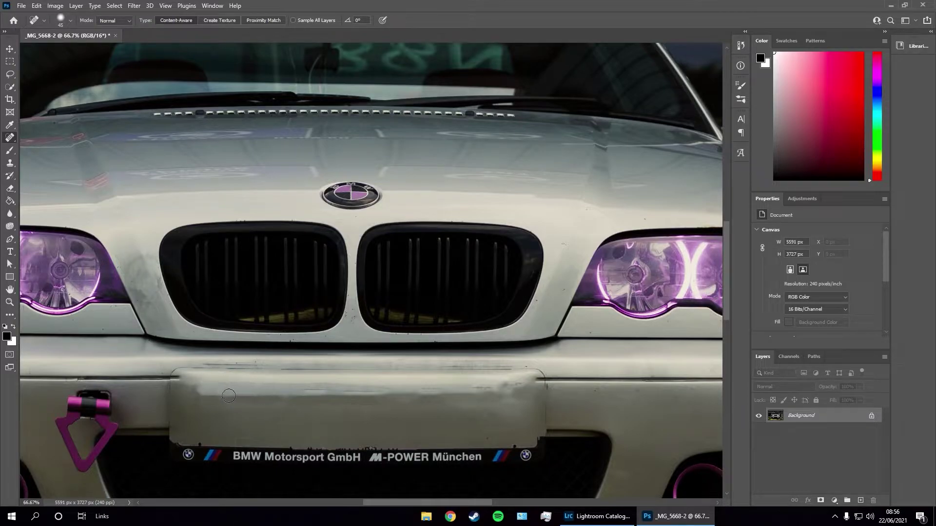
mouse_move(305, 390)
mouse_down()
mouse_move(395, 400)
mouse_move(316, 392)
mouse_up()
click(334, 391)
click(349, 392)
click(427, 395)
drag(419, 392, 522, 384)
key(ctrl+minus)
key(ctrl+plus)
key(ctrl+plus)
scroll(553, 384, down, 3)
key(ctrl+plus)
key(bracketleft)
Heal the plate's lower-left corner, right edge and white specks at the lower-right corner
drag(77, 308, 82, 317)
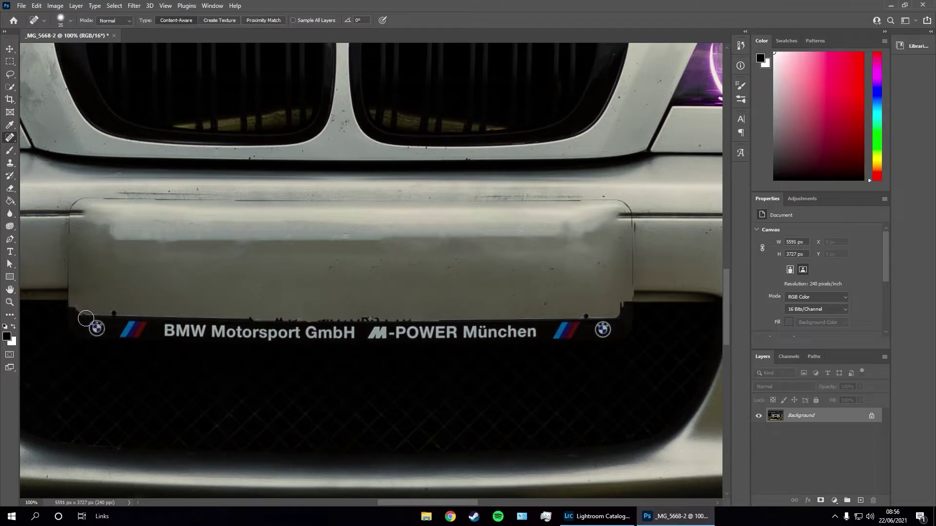
key(XF86AudioNext)
drag(638, 225, 643, 301)
click(632, 295)
key(XF86AudioNext)
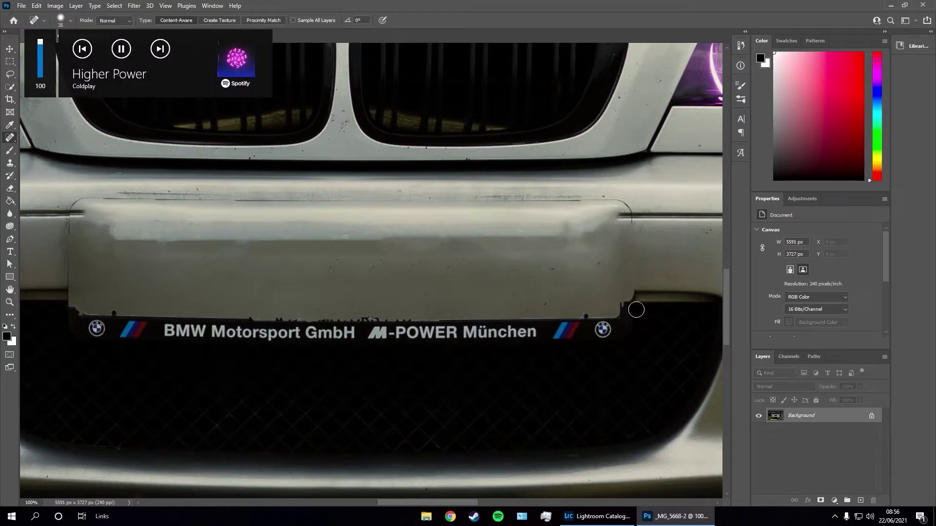
drag(630, 318, 621, 310)
Smooth the bumper line across the plate top and blend the patch's left edge into the bumper
click(633, 221)
click(631, 209)
drag(613, 203, 73, 209)
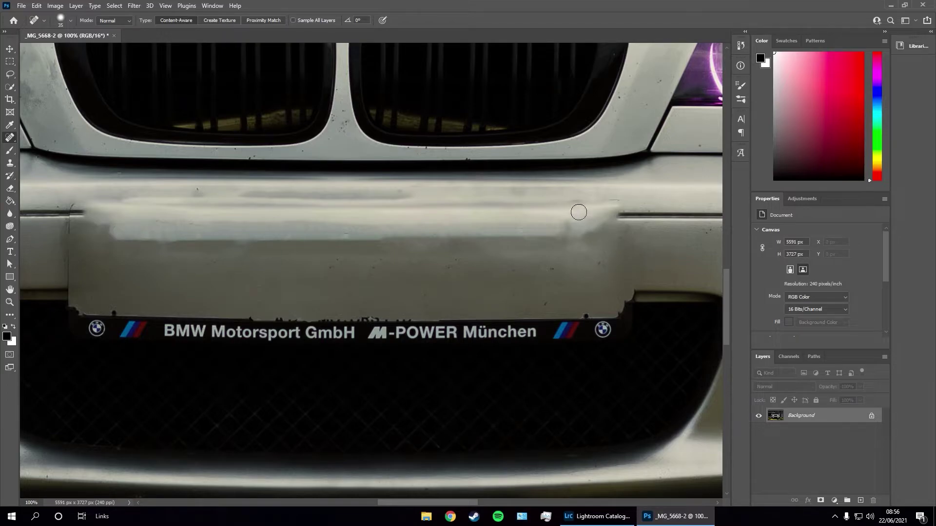
click(611, 200)
drag(434, 504, 400, 498)
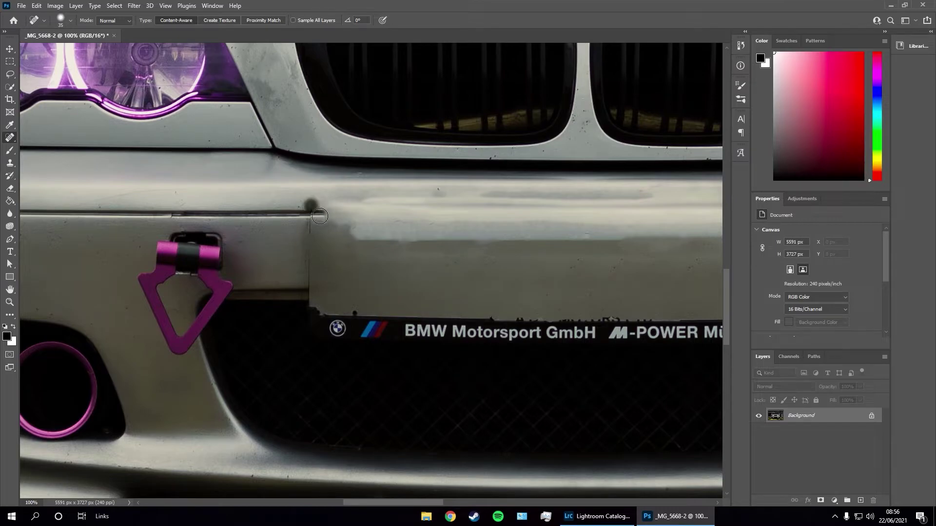
mouse_move(319, 220)
mouse_down()
mouse_move(316, 306)
mouse_move(319, 316)
mouse_move(320, 298)
mouse_move(326, 318)
mouse_move(343, 320)
mouse_move(325, 311)
mouse_up()
key(ctrl+minus)
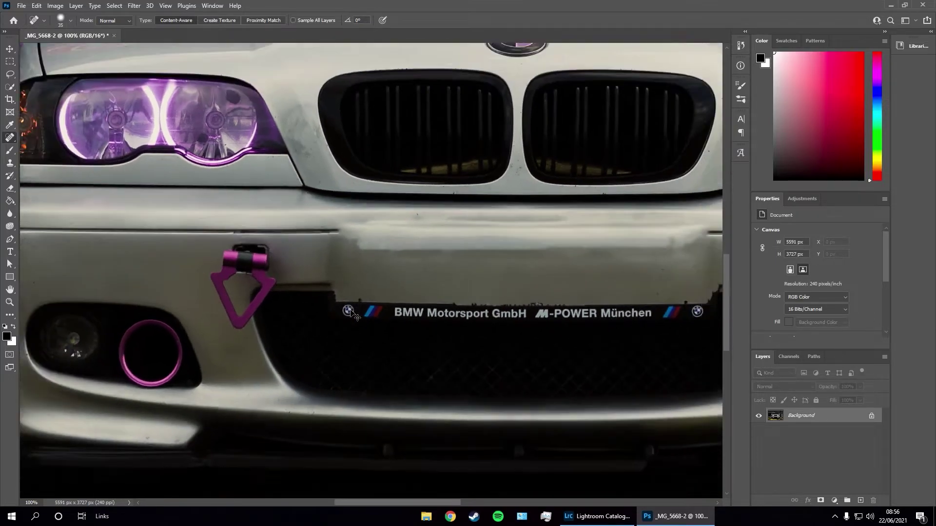
Undo the red smear and re-heal the plate's dark right edge with a smaller brush
key(ctrl+minus)
key(ctrl+plus)
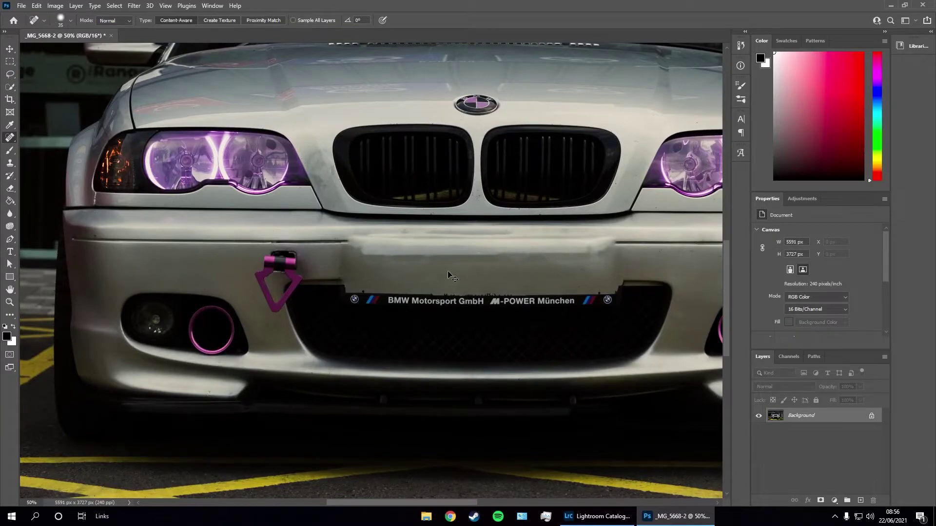
key(ctrl+minus)
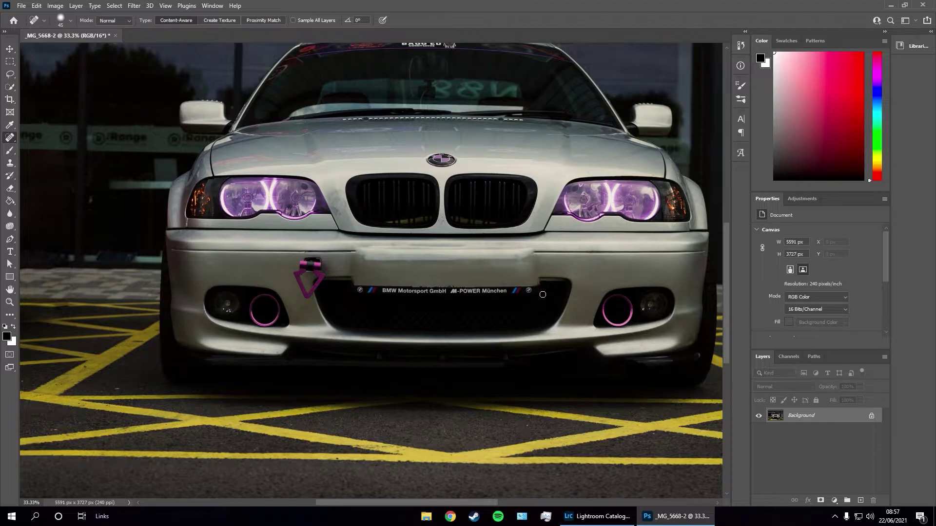
key(ctrl+plus)
key(ctrl+plus)
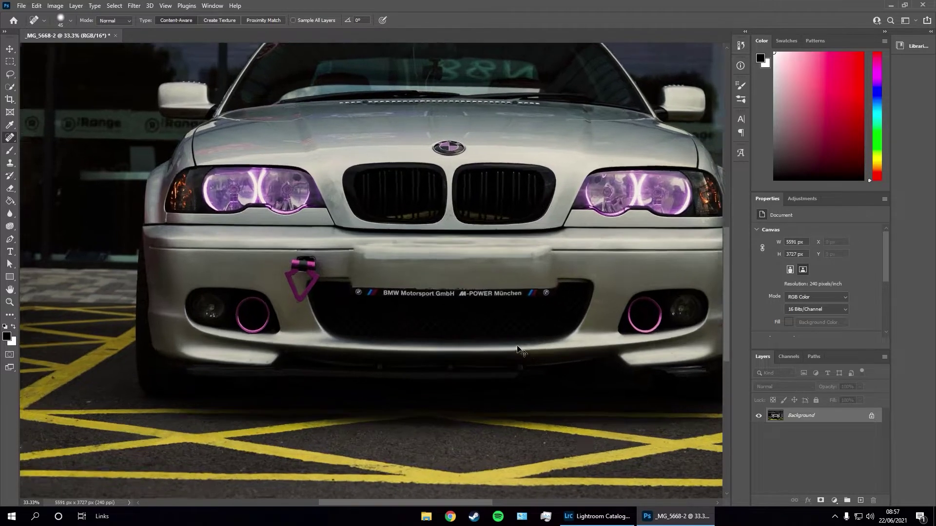
key(ctrl+z)
key(bracketleft)
key(bracketleft)
drag(708, 297, 705, 305)
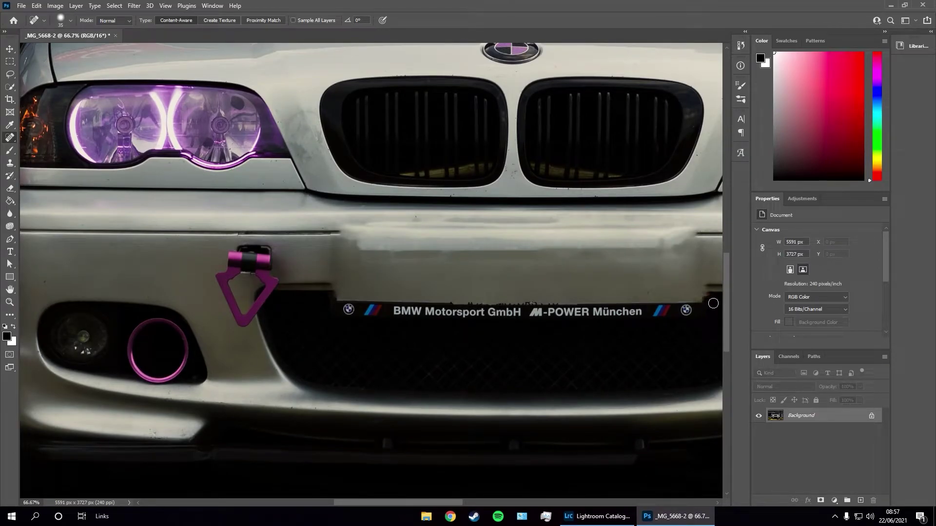
drag(715, 302, 715, 320)
Scroll over the whole car to review the blanked plate area
scroll(709, 322, down, 3)
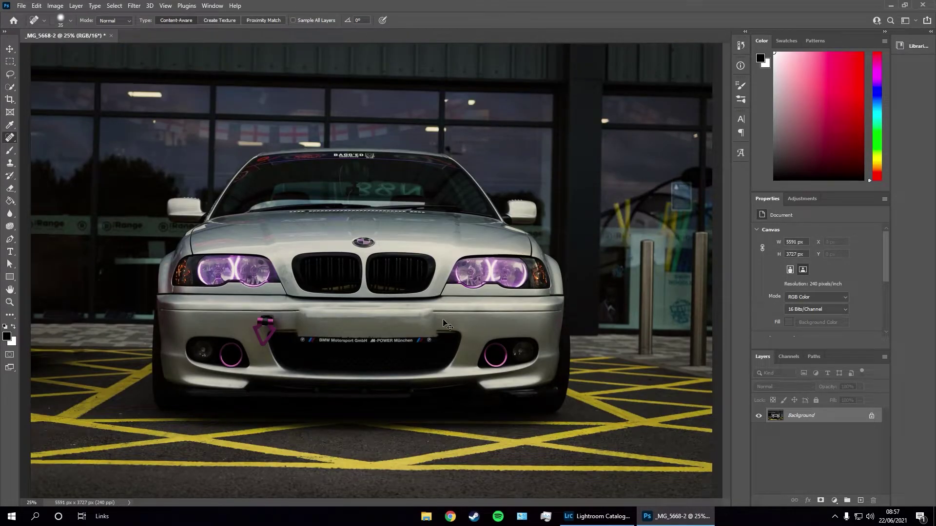
scroll(443, 322, down, 1)
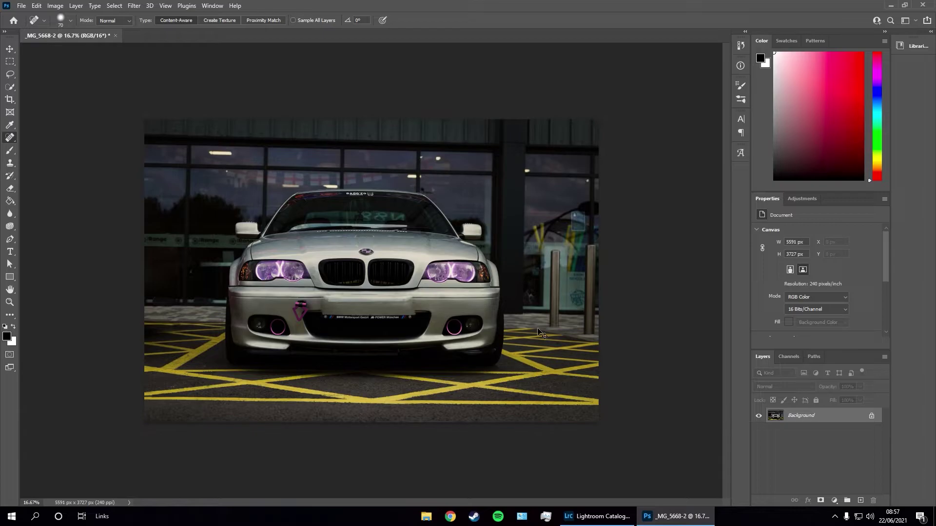
scroll(539, 333, up, 3)
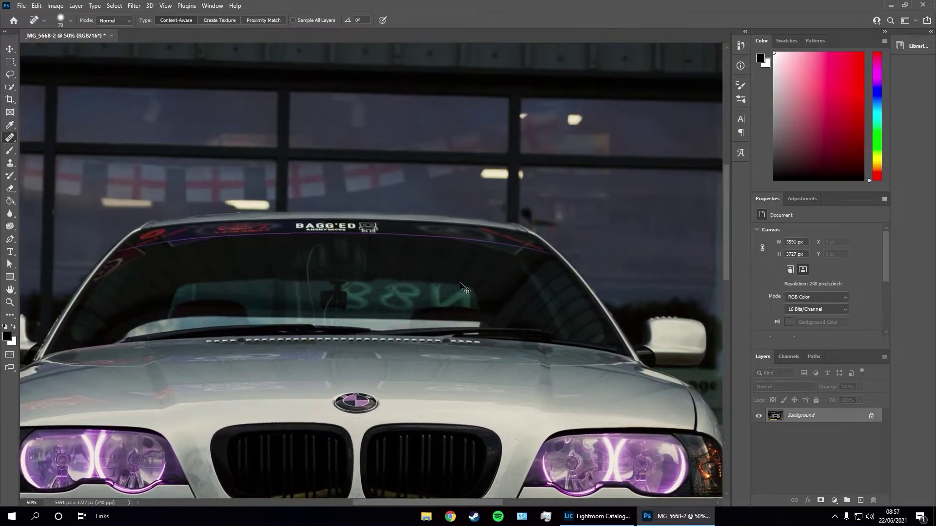
scroll(460, 288, up, 2)
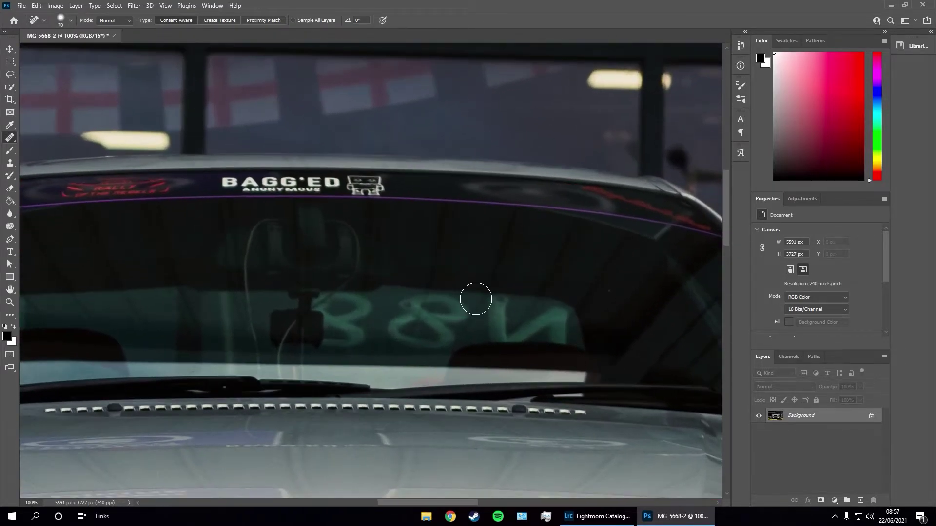
Quick-select the reflected 8 and V on the windscreen
click(9, 87)
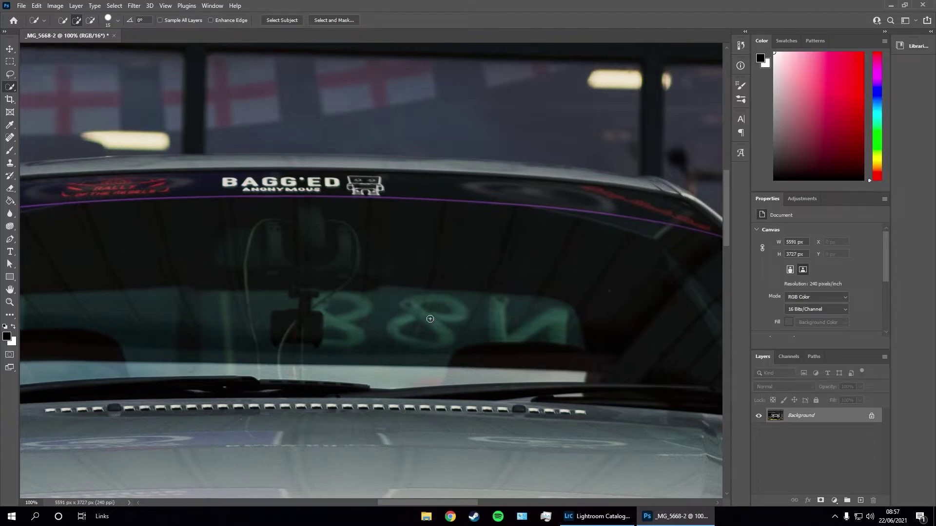
mouse_move(433, 323)
mouse_down()
mouse_move(428, 314)
mouse_move(439, 314)
mouse_move(445, 338)
mouse_move(436, 347)
mouse_move(406, 341)
mouse_move(400, 326)
mouse_move(408, 320)
mouse_move(425, 345)
mouse_up()
key(alt)
mouse_move(504, 308)
mouse_down()
mouse_move(503, 333)
mouse_move(501, 308)
mouse_move(505, 342)
mouse_move(550, 331)
mouse_up()
Trim stray slivers and strips while extending the selection over the rest of the reflected letters
drag(474, 318, 481, 329)
drag(572, 362, 563, 355)
drag(542, 319, 525, 321)
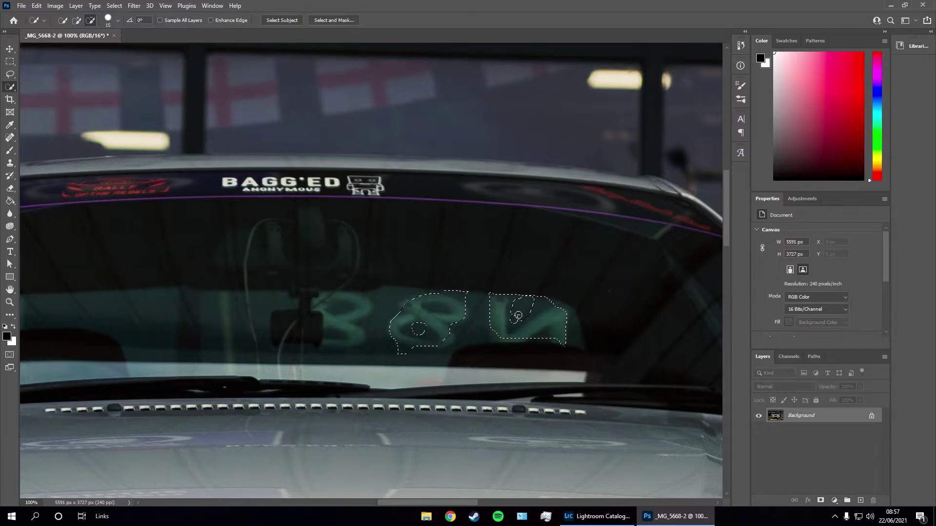
drag(542, 308, 458, 332)
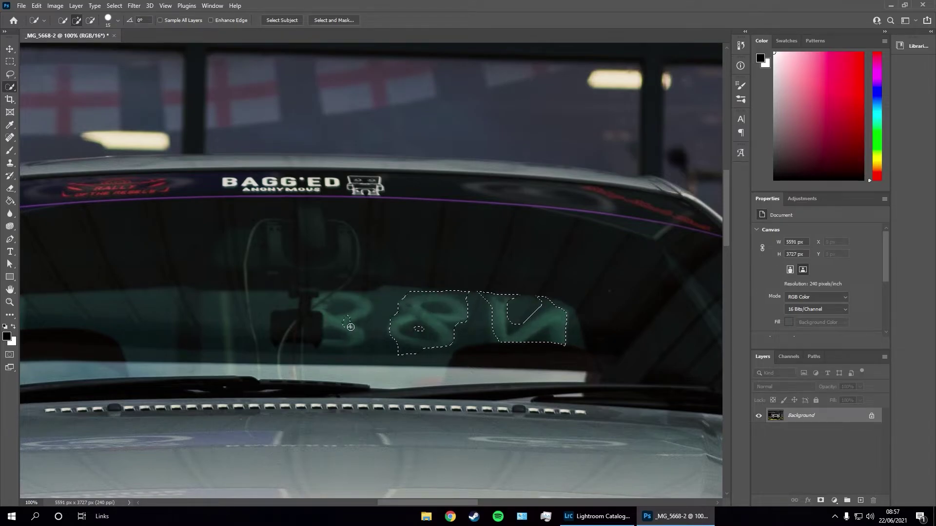
drag(366, 313, 367, 317)
drag(374, 363, 385, 367)
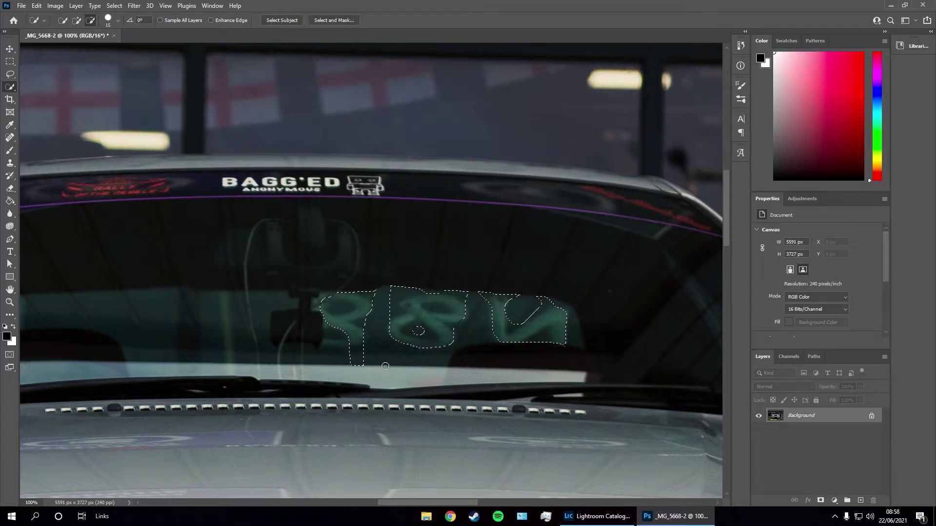
alt+click(436, 307)
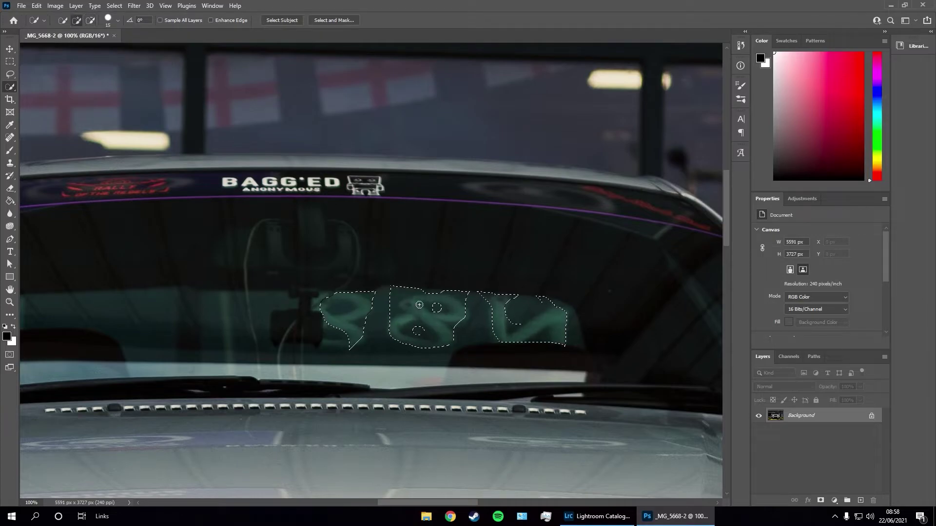
drag(375, 294, 370, 317)
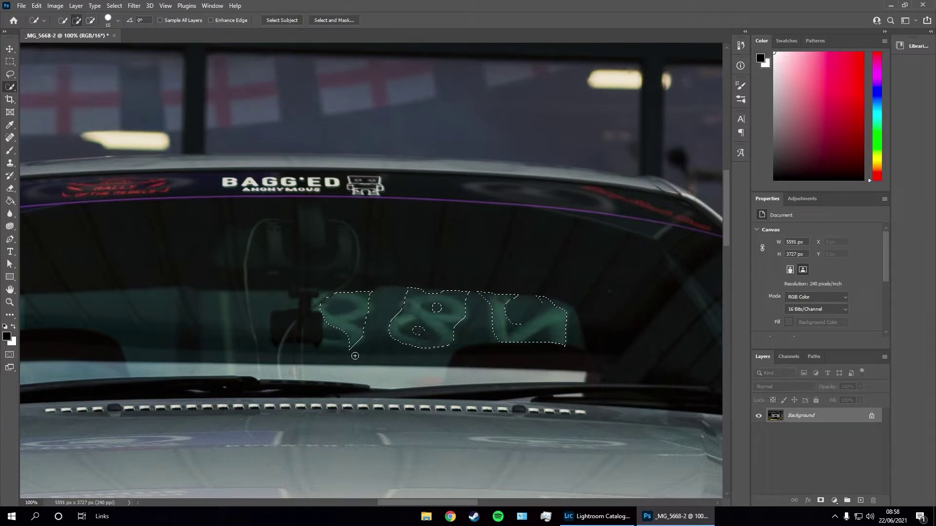
Content-aware fill the reflected lettering onto a new Background copy layer
right_click(388, 327)
click(416, 273)
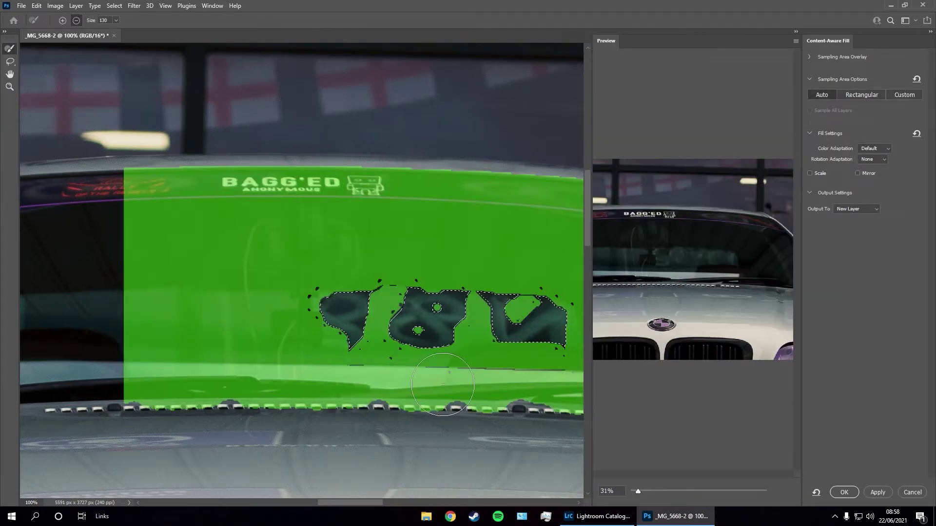
click(836, 491)
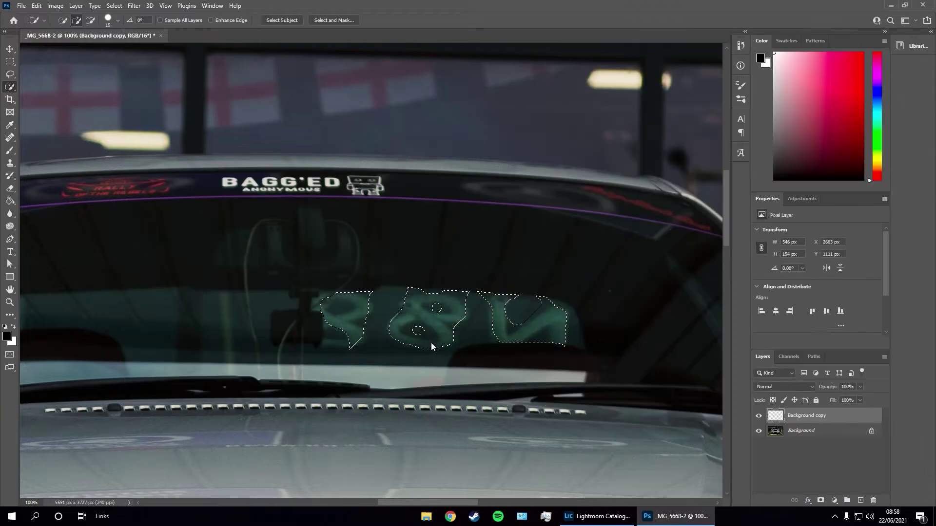
right_click(515, 325)
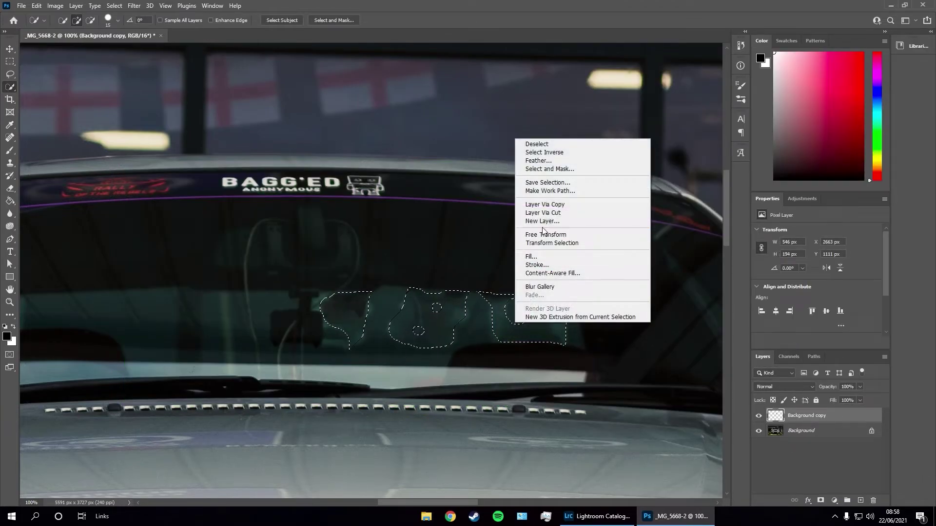
Deselect and merge the filled copy layer into the Background layer
click(548, 149)
key(j)
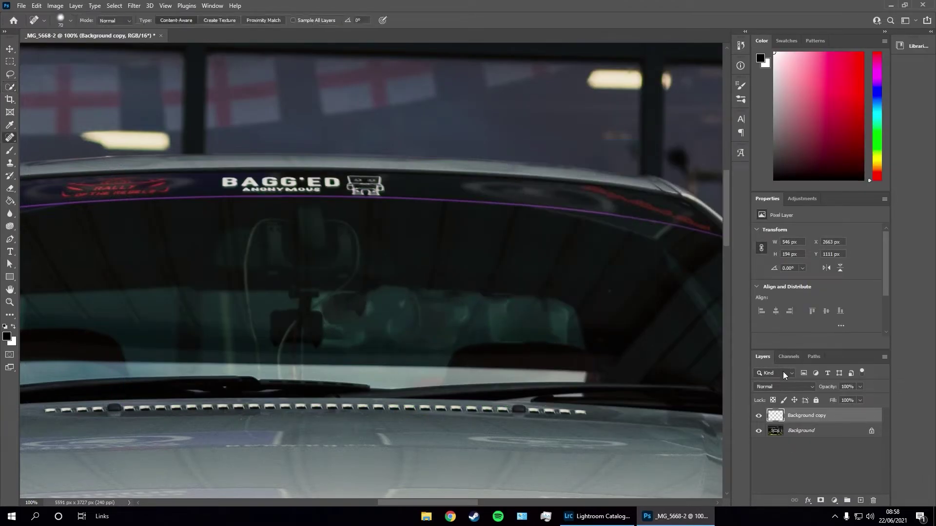
right_click(793, 415)
click(820, 299)
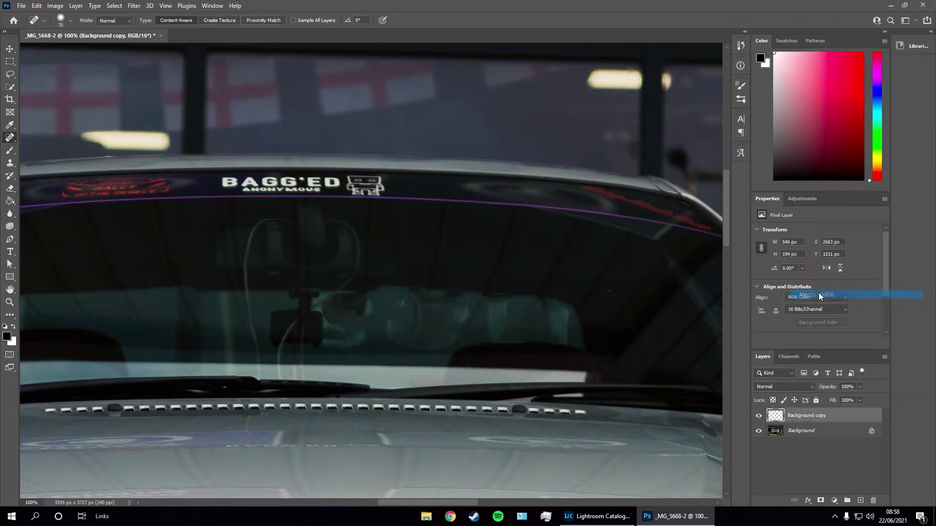
key(ctrl+plus)
key(bracketleft)
key(bracketleft)
key(bracketleft)
Spot-heal the seat marks and outlines and the green highlights beside the mirror
mouse_move(413, 377)
mouse_down()
mouse_move(461, 432)
mouse_move(544, 415)
mouse_up()
drag(569, 362, 542, 386)
drag(476, 364, 489, 372)
mouse_move(645, 381)
mouse_down()
mouse_move(518, 385)
mouse_move(502, 368)
mouse_up()
mouse_move(363, 368)
mouse_down()
mouse_move(356, 438)
mouse_move(292, 417)
mouse_move(297, 383)
mouse_move(281, 329)
mouse_move(270, 345)
mouse_up()
drag(301, 382, 283, 366)
drag(302, 393, 287, 378)
drag(306, 424, 290, 411)
Heal the horizontal streak and small marks, smoothing the seat area across the windscreen
drag(314, 357, 292, 322)
drag(338, 347, 389, 381)
drag(433, 502, 450, 503)
drag(295, 344, 456, 366)
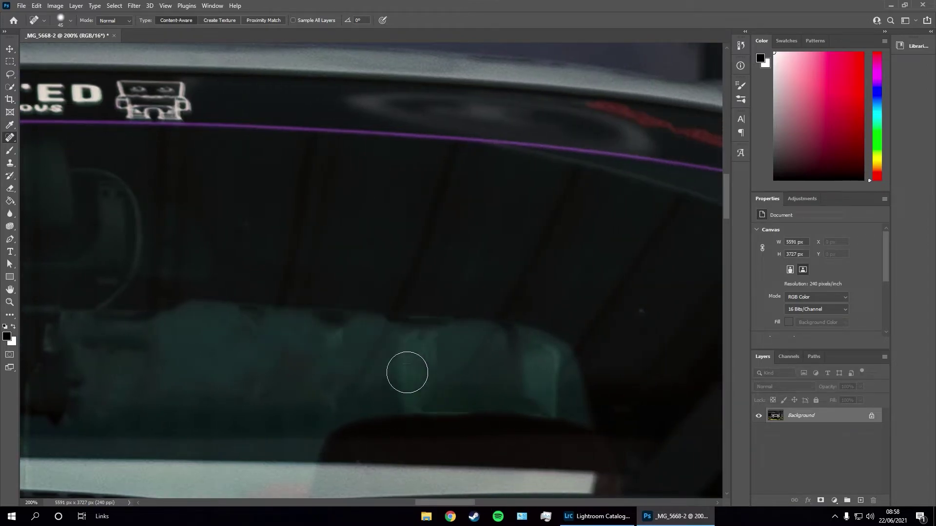
click(355, 349)
click(347, 343)
mouse_move(350, 341)
mouse_down()
mouse_move(271, 335)
mouse_move(468, 354)
mouse_up()
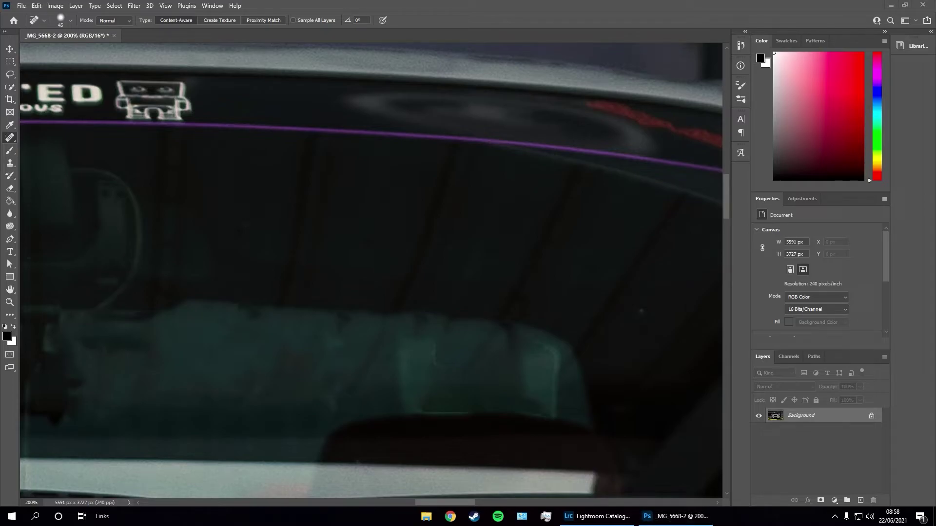
key(alt+z)
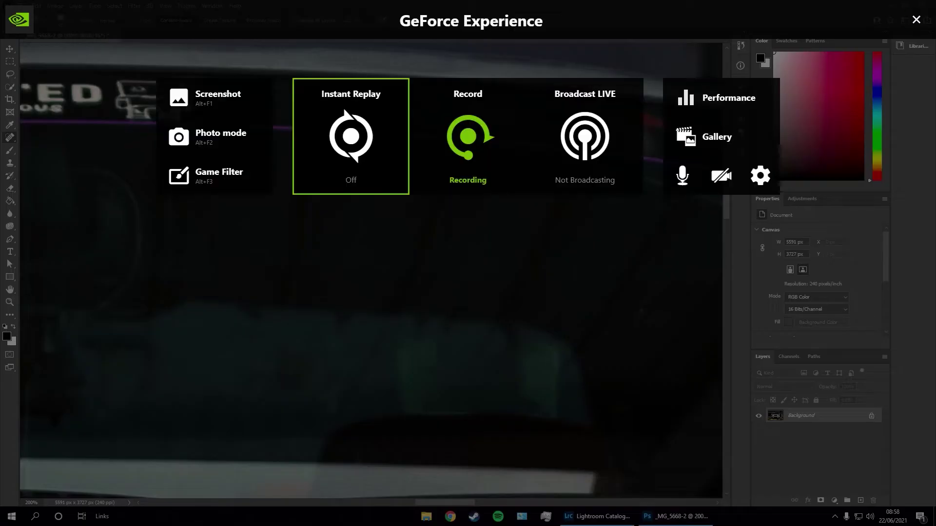
click(468, 173)
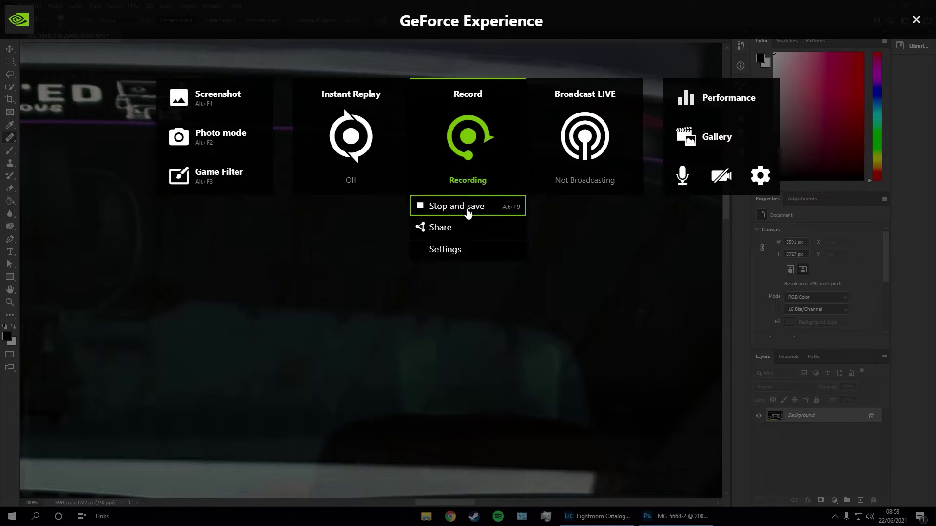
click(467, 209)
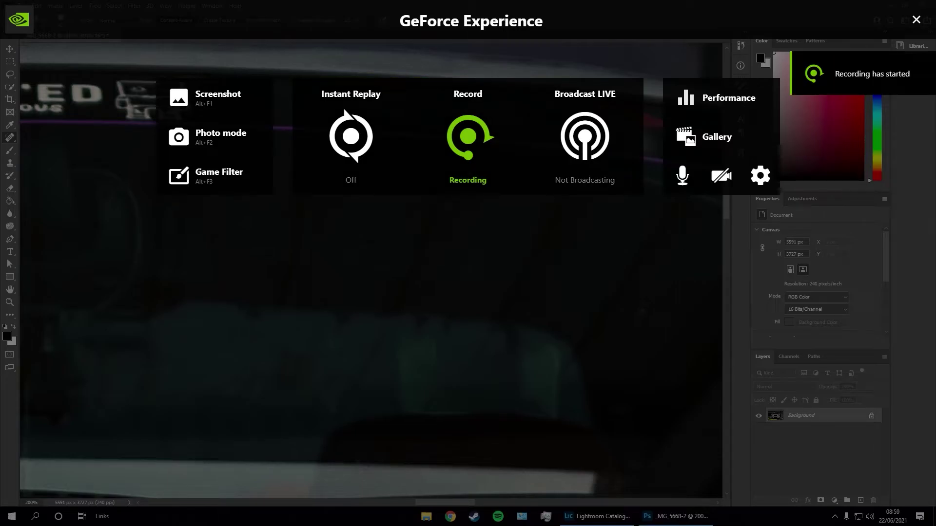
Heal the right edge of the teal seat
click(917, 22)
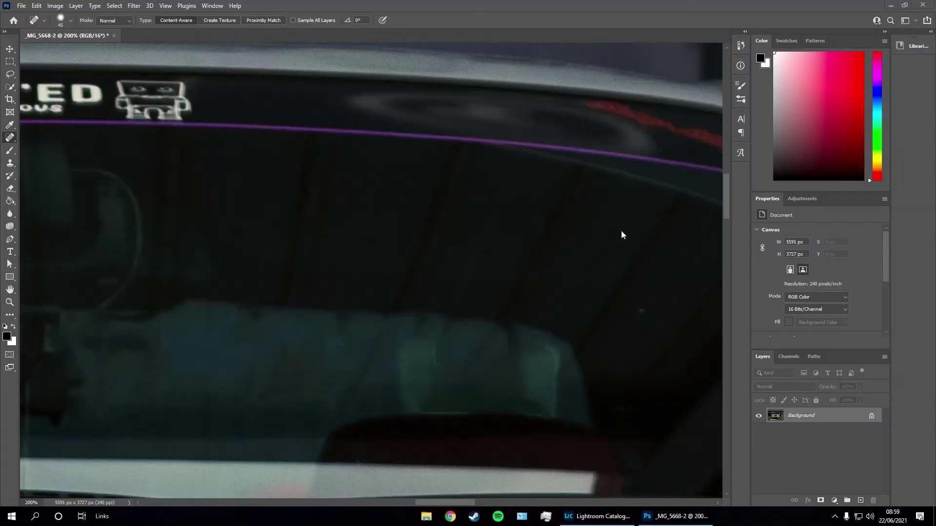
mouse_move(541, 363)
mouse_down()
mouse_move(568, 378)
mouse_move(573, 426)
mouse_up()
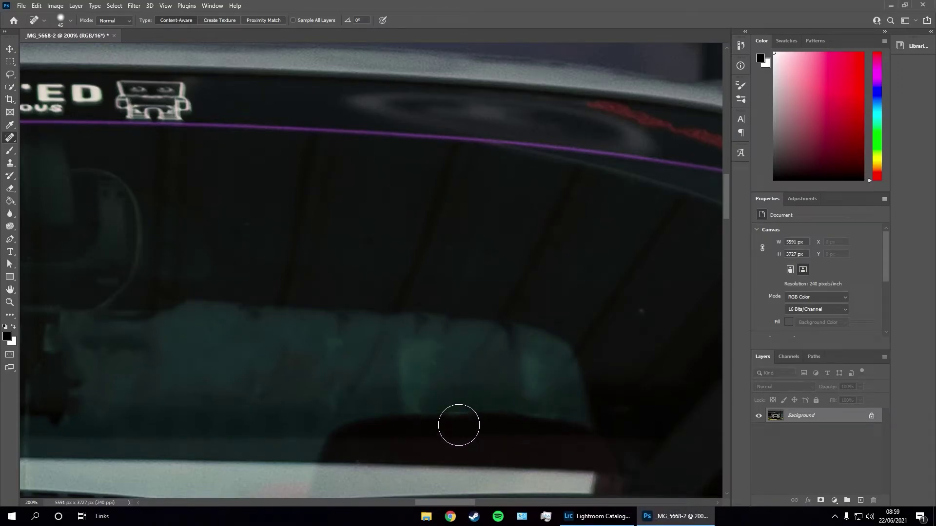
scroll(458, 426, down, 6)
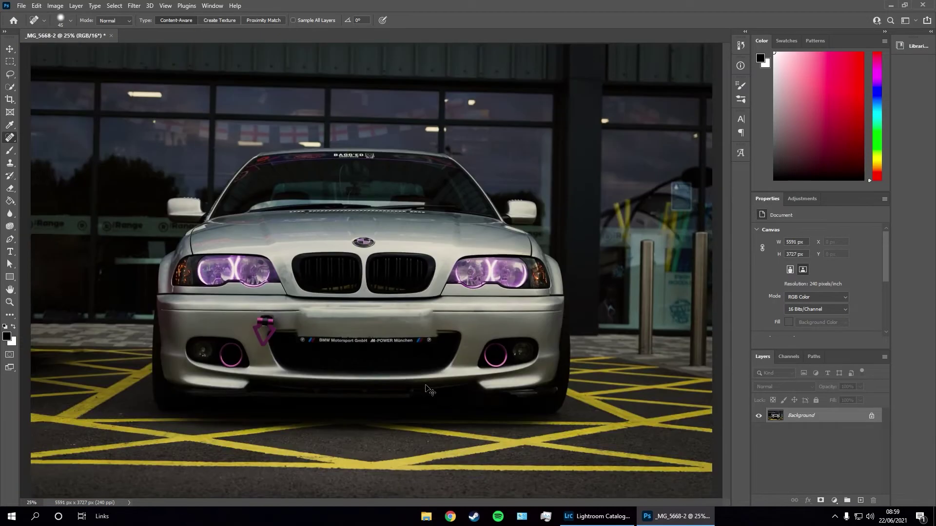
scroll(429, 390, down, 1)
Add a new layer filled with black and give it an inverted, hiding mask
click(861, 500)
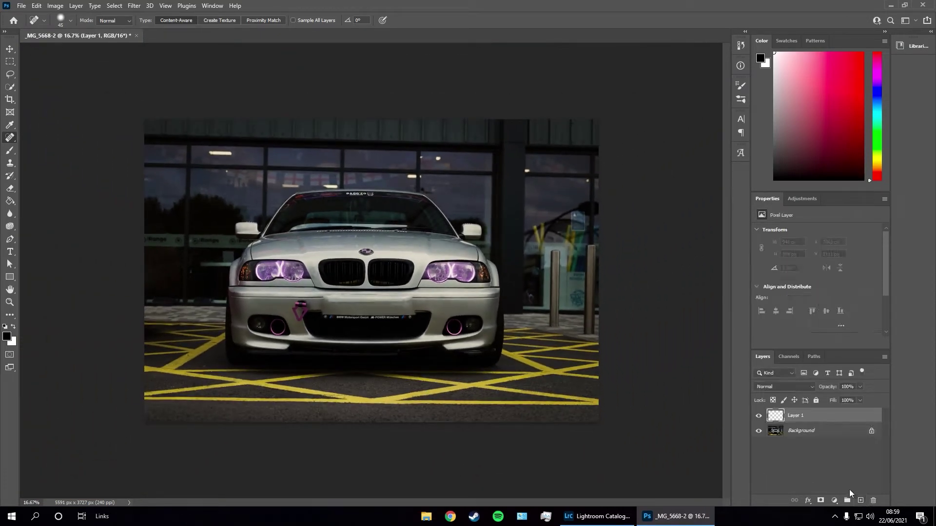
key(g)
click(394, 273)
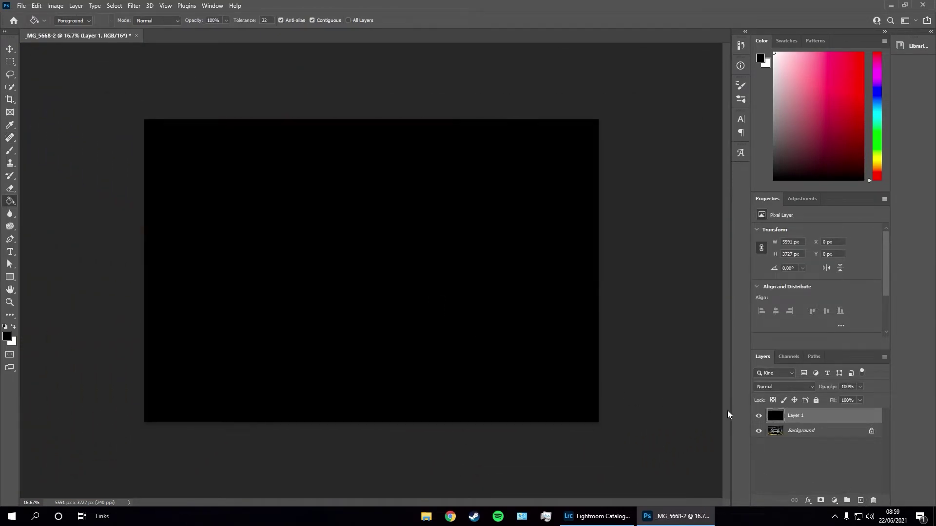
click(820, 500)
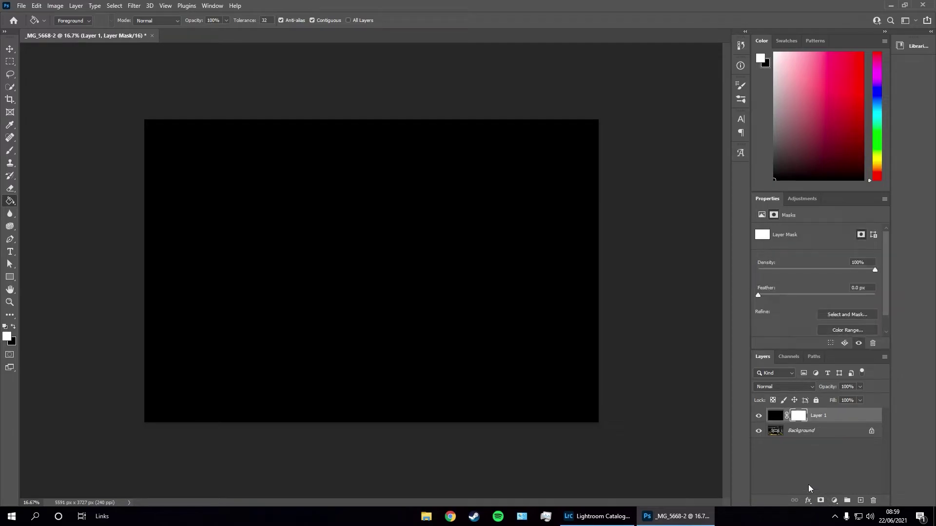
key(ctrl+i)
Paint white on the mask across the top, the ground in front and beside the left headlight
key(b)
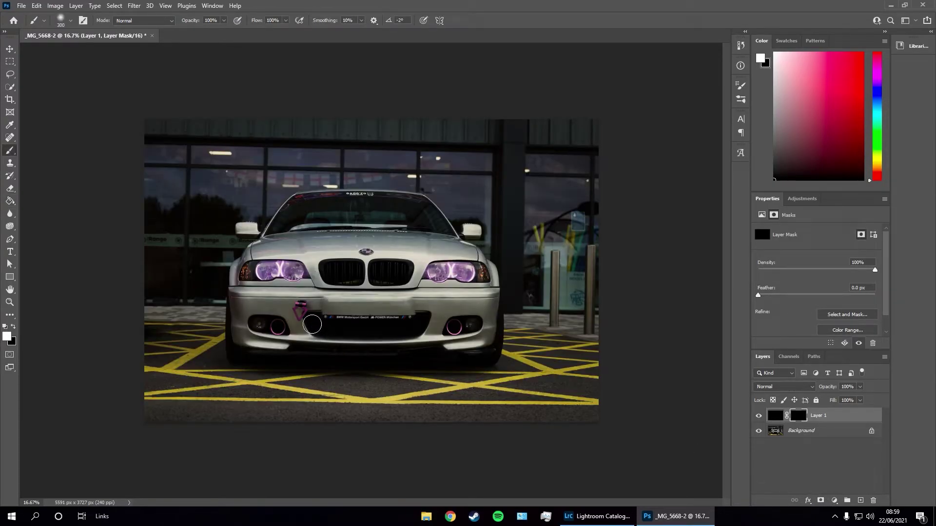
key(bracketright)
key(bracketright)
key(bracketright)
key(bracketright)
key(bracketright)
key(bracketright)
key(bracketright)
key(bracketright)
key(bracketright)
key(bracketright)
mouse_move(633, 173)
mouse_down()
mouse_move(472, 162)
mouse_move(174, 176)
mouse_move(183, 334)
mouse_move(240, 484)
mouse_move(656, 214)
mouse_move(607, 251)
mouse_move(619, 229)
mouse_move(469, 463)
mouse_move(483, 478)
mouse_move(286, 451)
mouse_move(211, 303)
mouse_move(242, 211)
mouse_move(288, 209)
mouse_move(365, 167)
mouse_move(518, 209)
mouse_move(610, 276)
mouse_up()
key(bracketleft)
key(bracketleft)
key(bracketleft)
key(bracketleft)
key(bracketleft)
key(bracketleft)
key(bracketleft)
key(bracketleft)
key(bracketleft)
key(bracketleft)
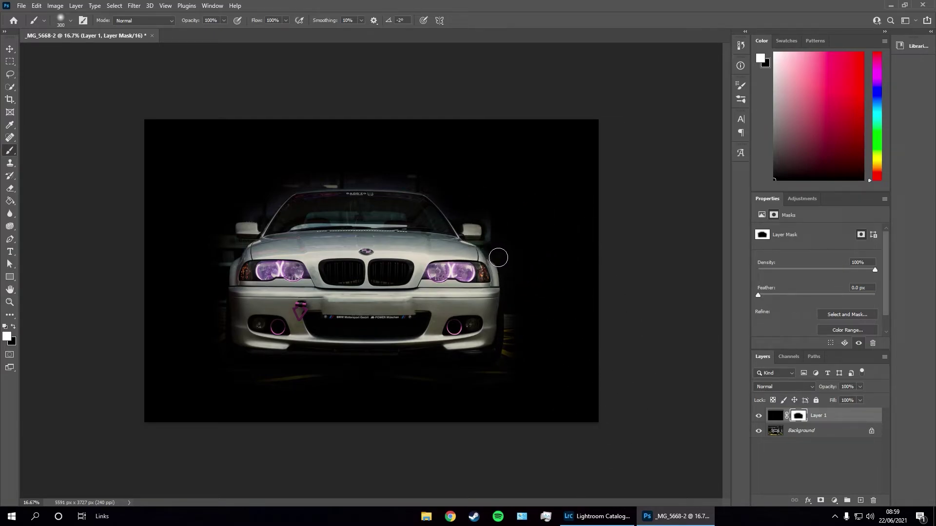
drag(358, 396, 230, 391)
mouse_move(222, 257)
mouse_down()
mouse_move(241, 254)
mouse_move(214, 290)
mouse_up()
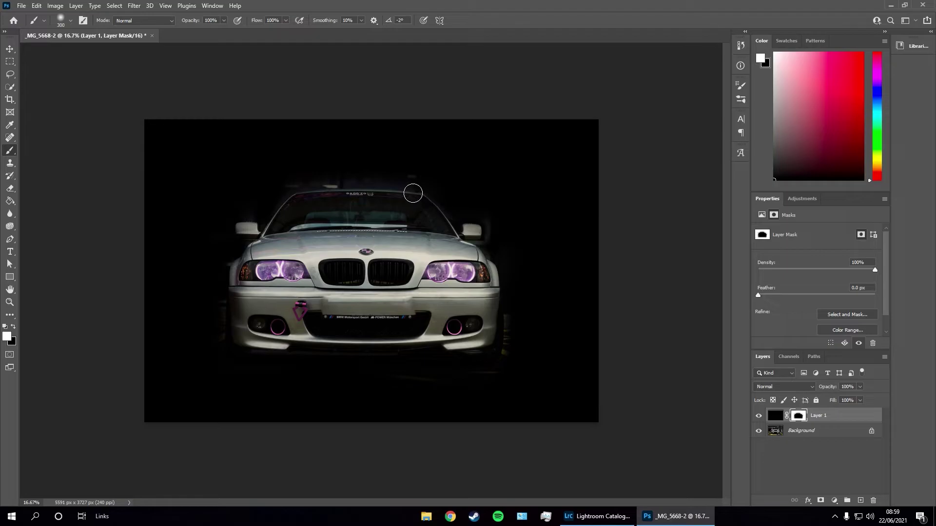
Blend the black layer with Soft Light at 51% opacity, toggling it to compare
click(794, 386)
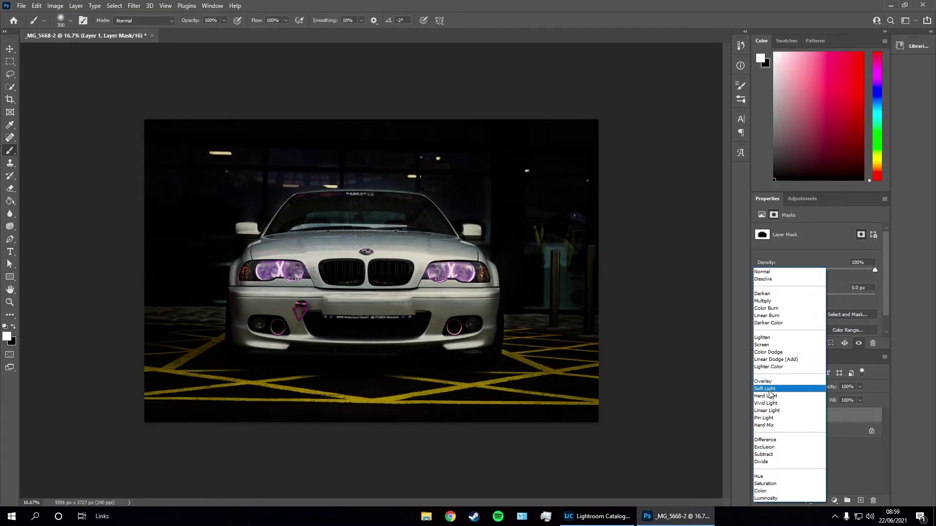
click(792, 386)
drag(822, 389, 822, 388)
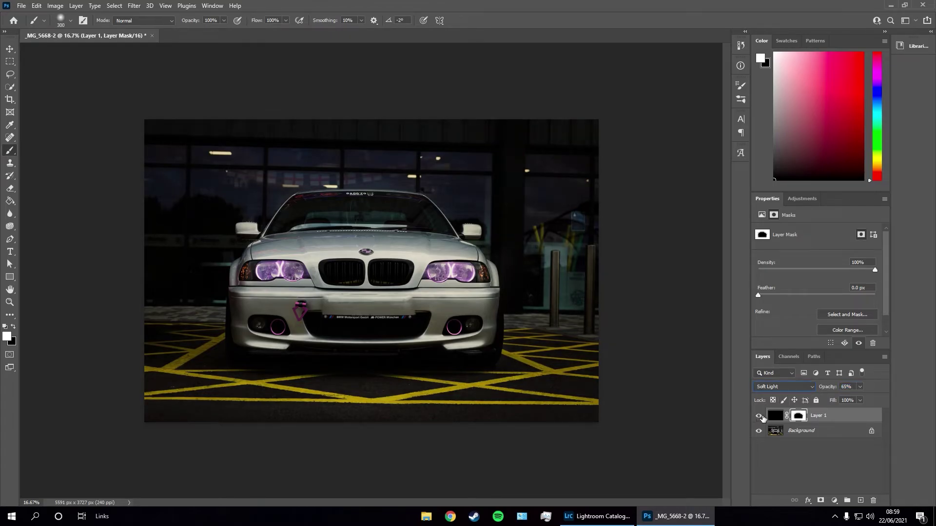
click(760, 416)
click(759, 416)
drag(828, 389, 822, 389)
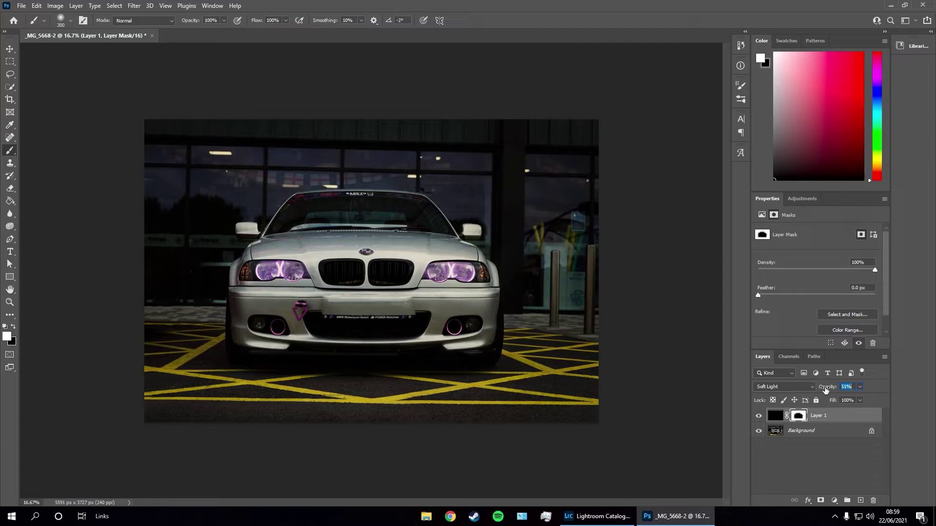
click(759, 417)
click(759, 416)
Add a Hue/Saturation adjustment layer carrying a copy of the vignette mask
click(836, 502)
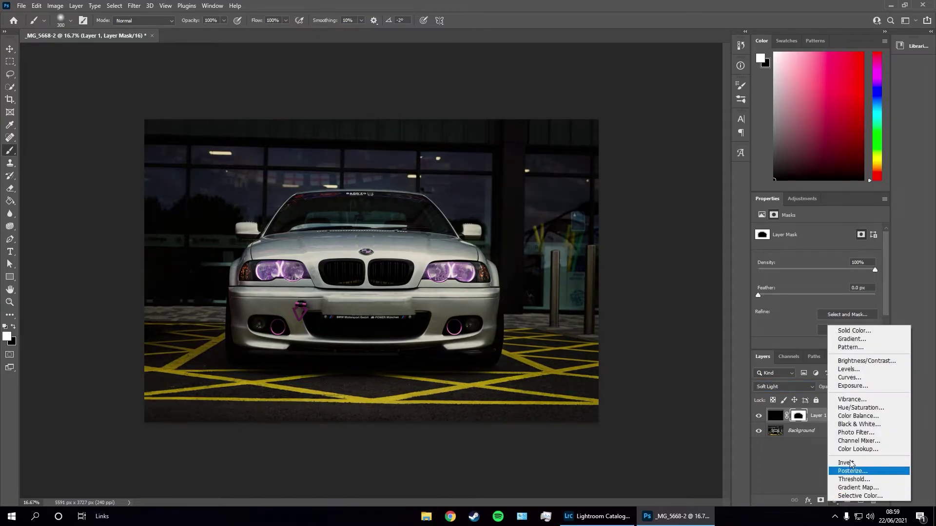
click(854, 408)
drag(800, 435, 800, 420)
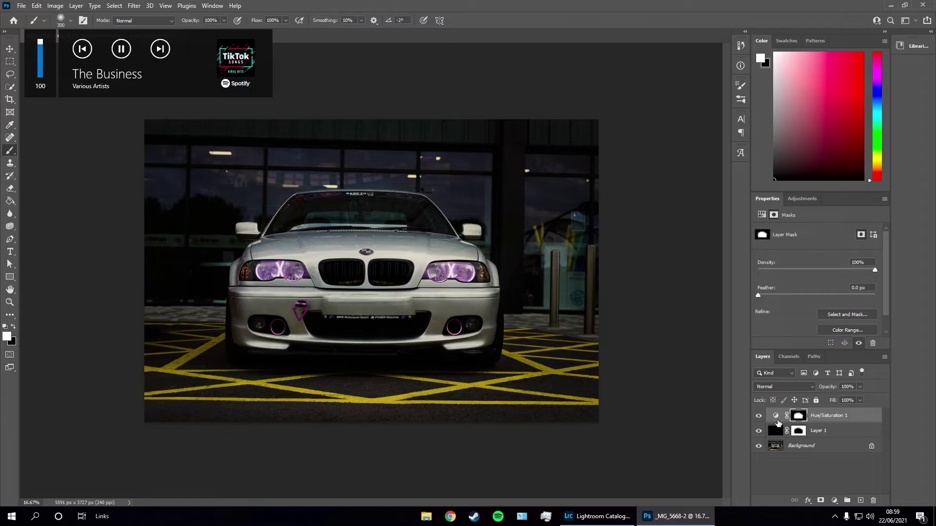
click(776, 416)
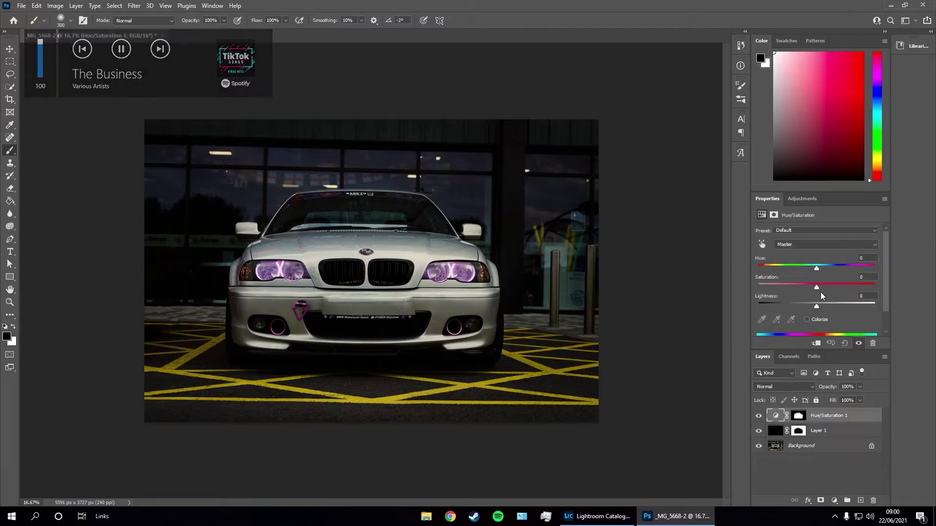
Raise the Yellows saturation to +14
click(804, 244)
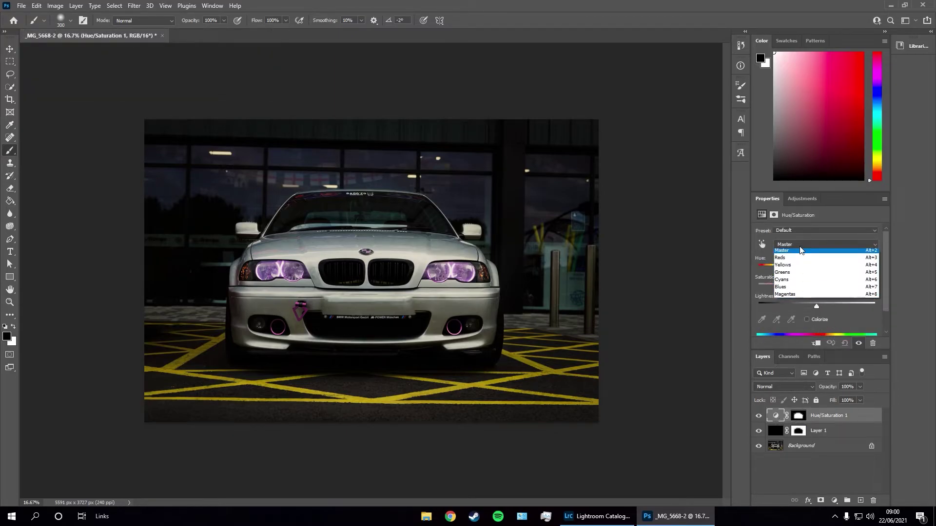
click(785, 267)
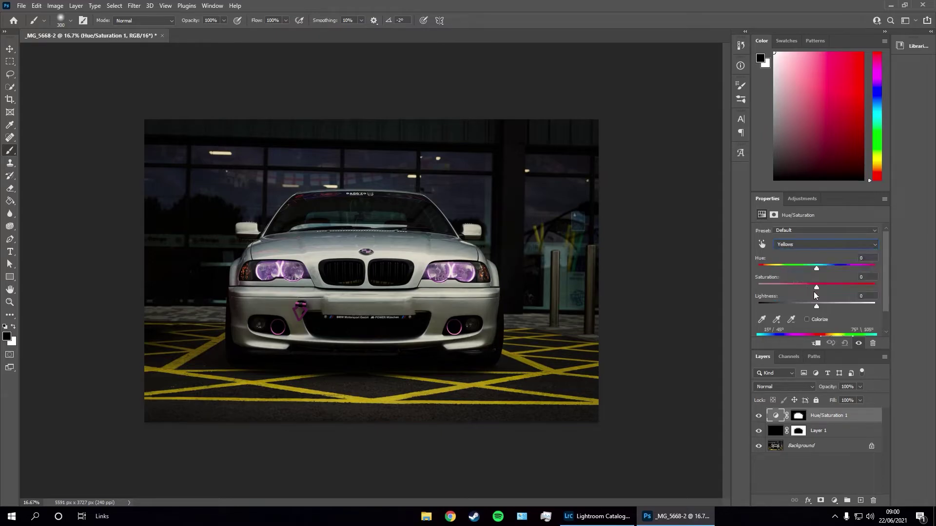
drag(764, 287, 820, 288)
click(785, 246)
click(784, 292)
Boost Magentas saturation to +59 after checking Cyans, then review Reds at +43
click(789, 245)
click(803, 284)
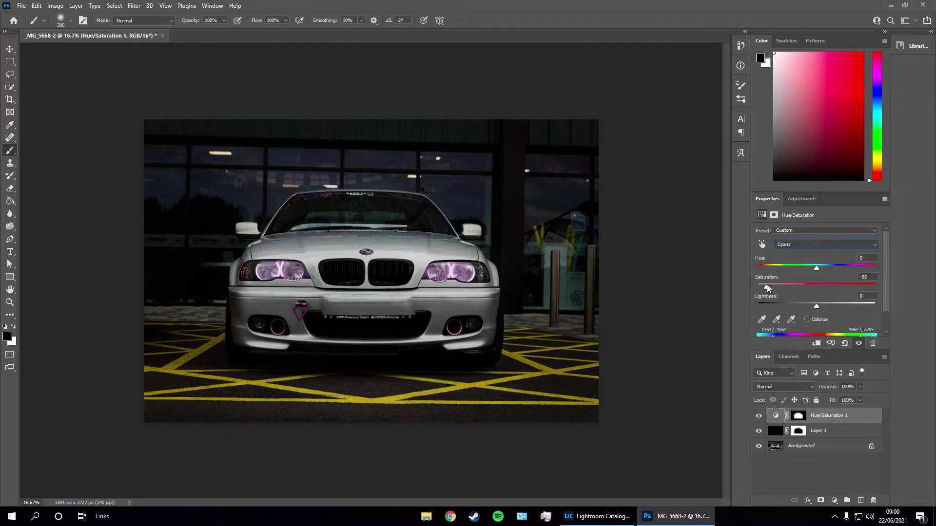
click(791, 246)
click(789, 300)
mouse_move(817, 288)
mouse_down()
mouse_move(862, 285)
mouse_move(835, 285)
mouse_up()
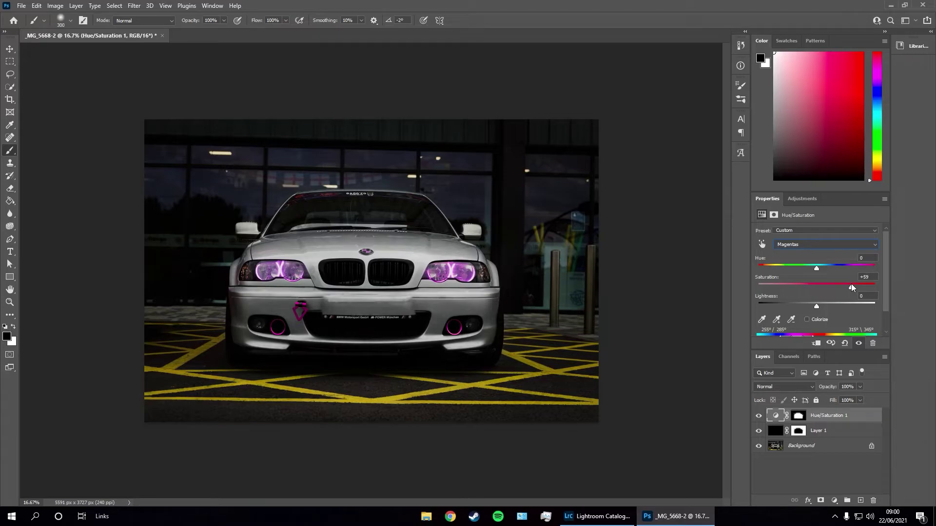
click(806, 245)
click(802, 261)
click(803, 447)
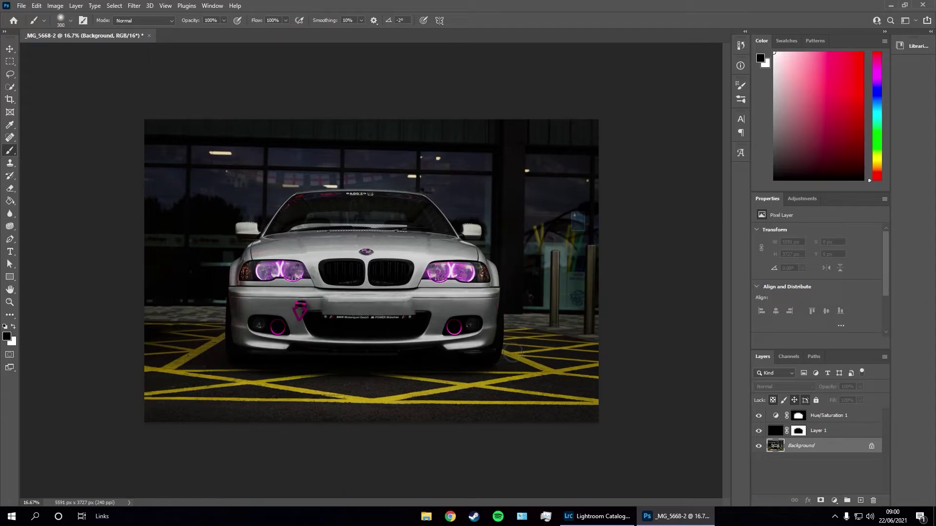
Add a Hue/Saturation layer at -100 saturation with an inverted black mask
click(834, 500)
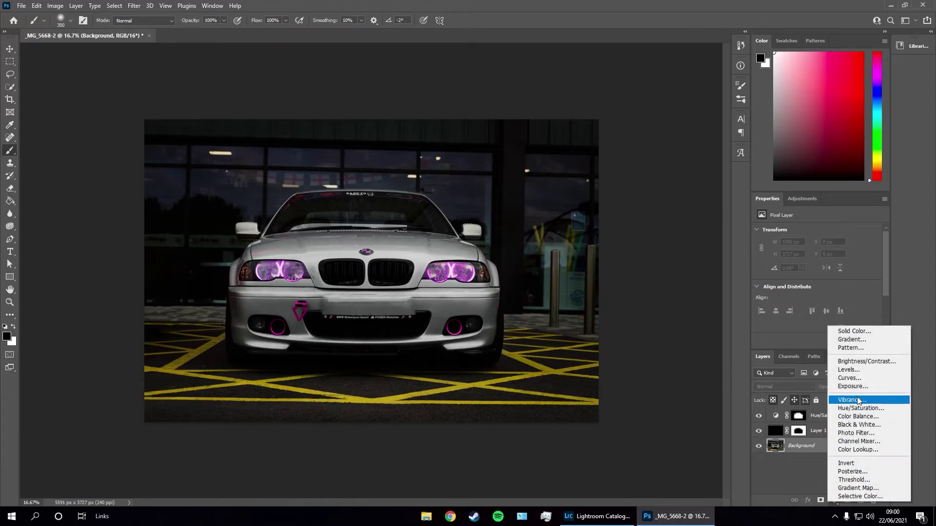
click(872, 408)
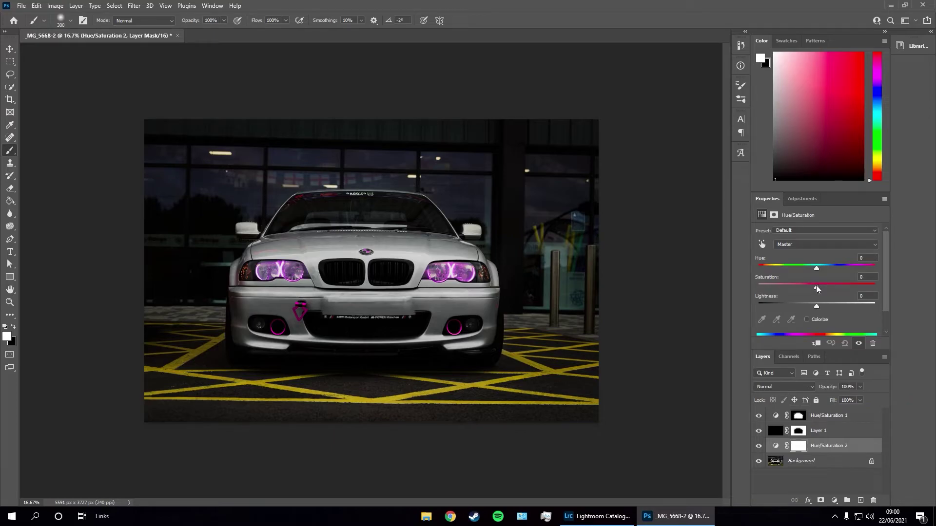
drag(816, 287, 764, 308)
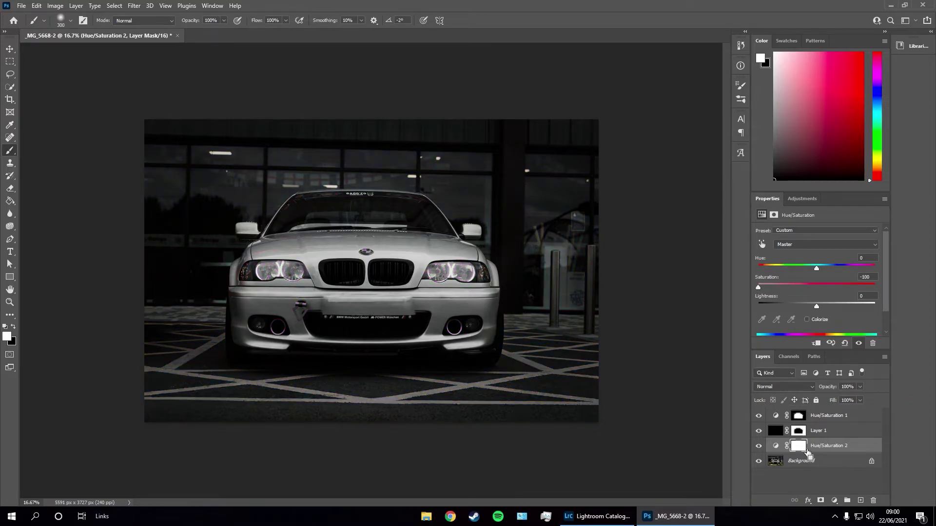
key(ctrl+i)
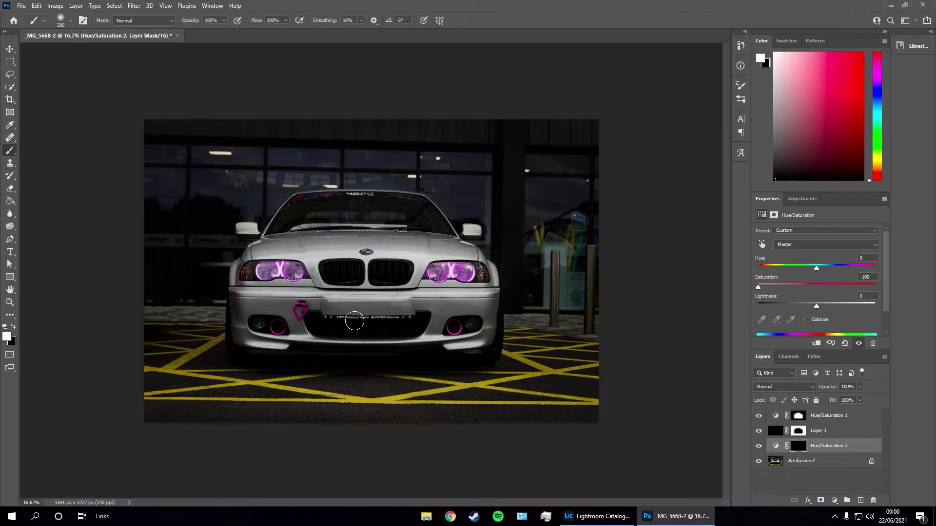
Paint the mask over the red reflections on the bonnet with a smaller brush
key(ctrl+plus)
key(ctrl+plus)
key(ctrl+plus)
key(bracketleft)
key(bracketleft)
key(bracketleft)
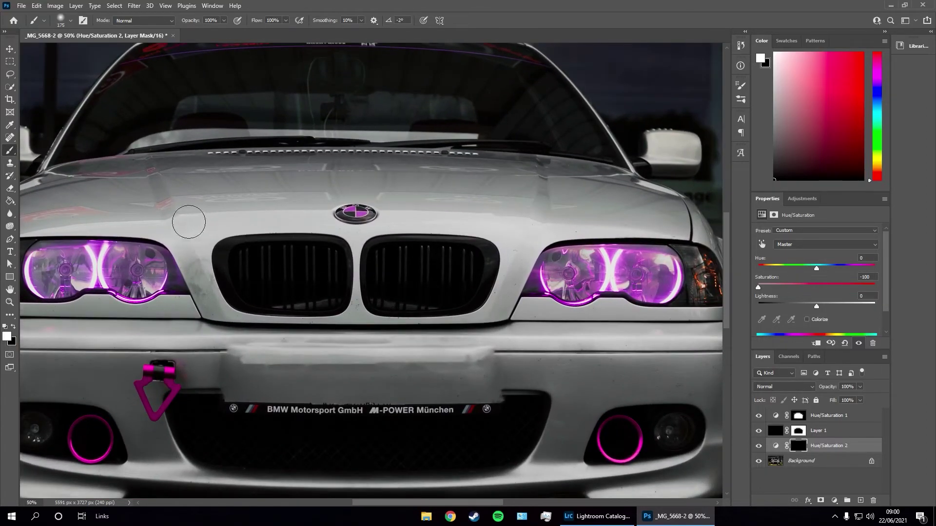
drag(85, 225, 54, 226)
mouse_move(135, 196)
mouse_down()
mouse_move(161, 193)
mouse_move(84, 196)
mouse_move(130, 191)
mouse_up()
drag(390, 502, 357, 502)
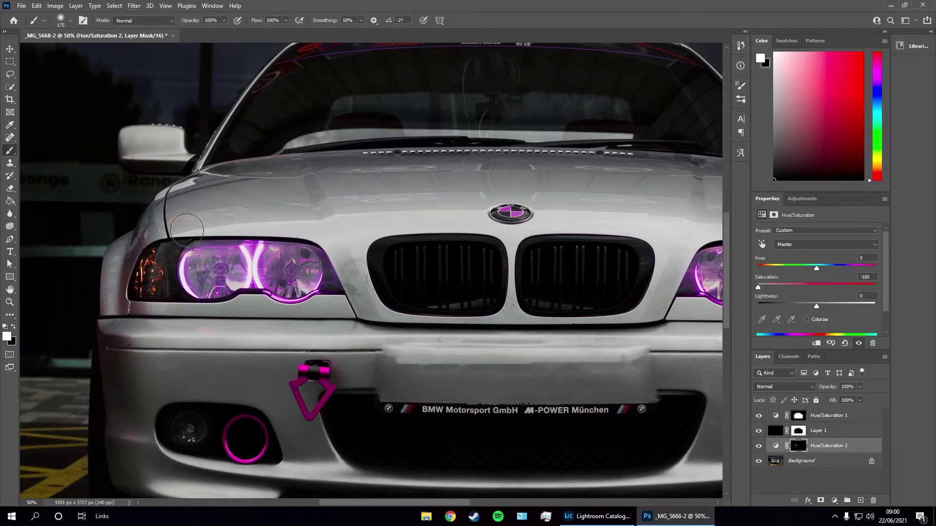
Grey out the reflection on the bumper edge, then fit the whole photo in view
key(bracketleft)
key(bracketleft)
key(bracketleft)
key(bracketleft)
drag(127, 299, 143, 320)
key(bracketright)
key(bracketright)
drag(338, 503, 442, 504)
scroll(445, 407, down, 1)
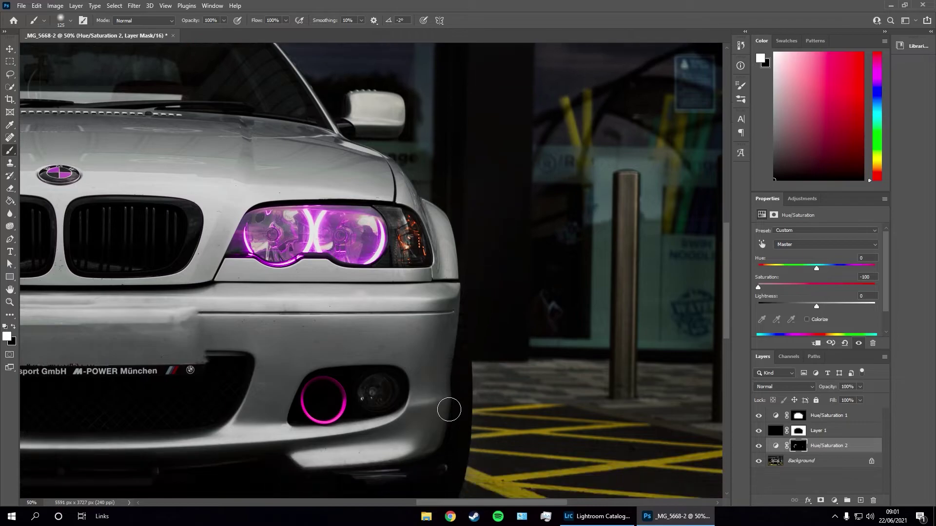
scroll(393, 378, up, 3)
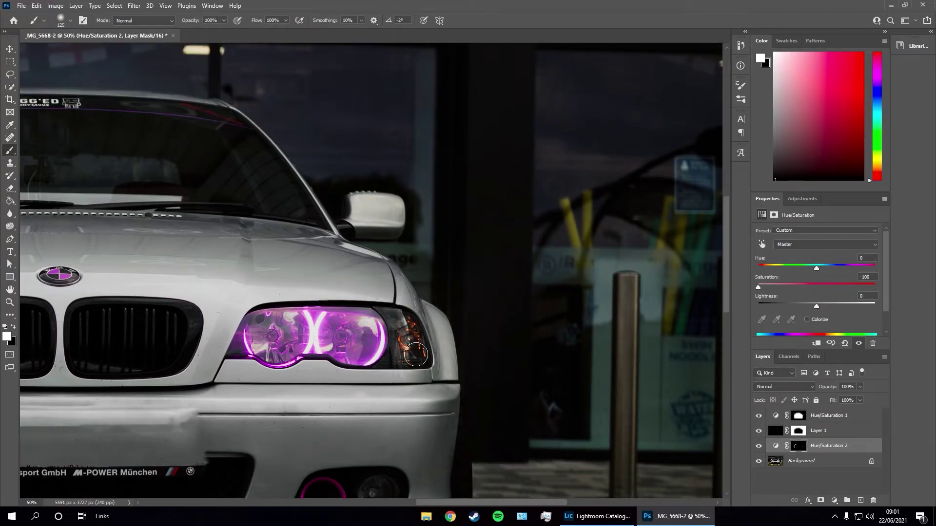
key(ctrl+0)
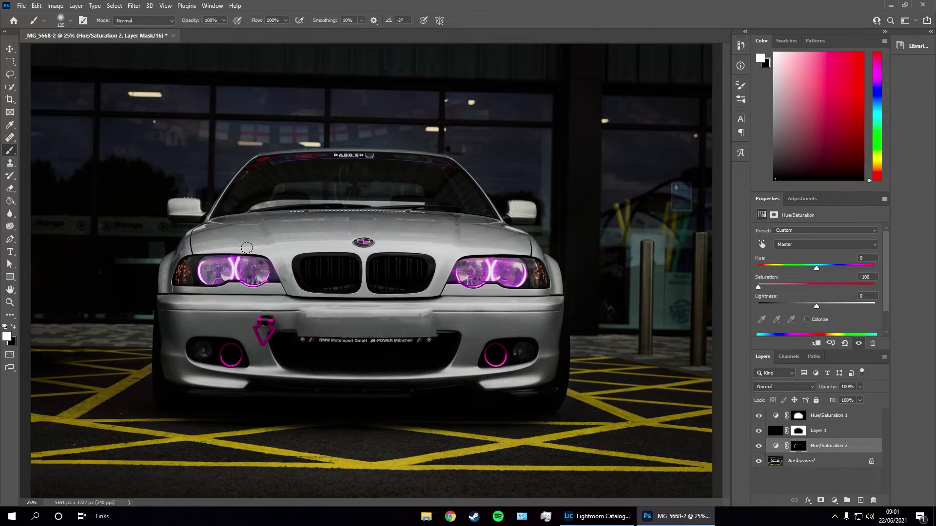
key(ctrl+minus)
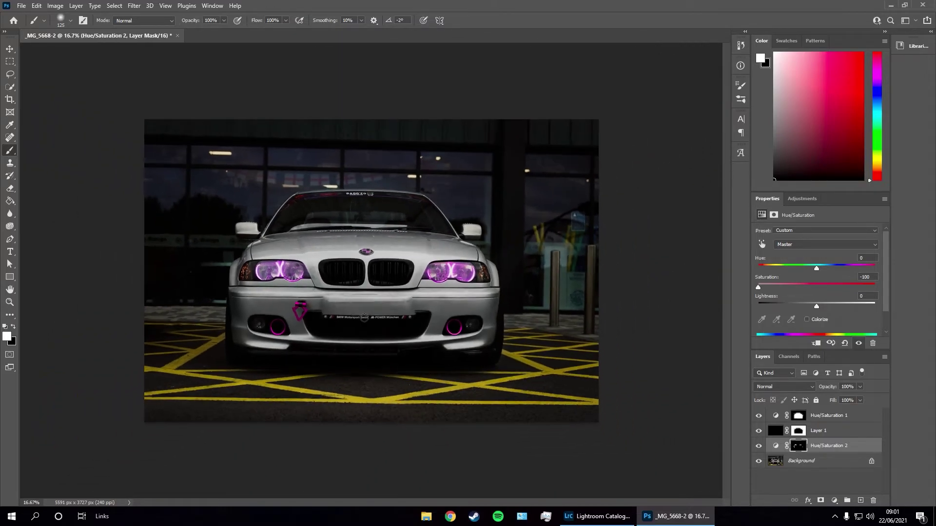
click(812, 461)
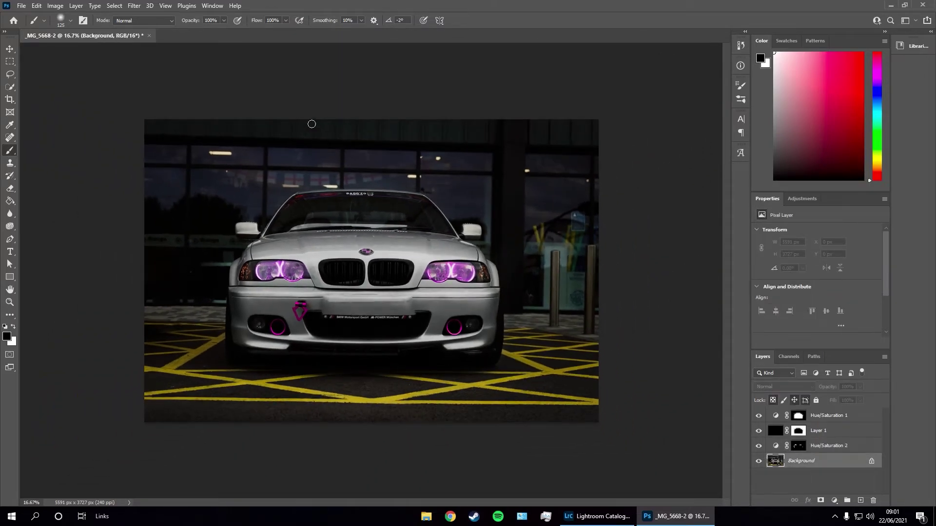
Start a Field Blur with pins on the left headlight, bumper and windscreen
click(133, 5)
mouse_move(158, 142)
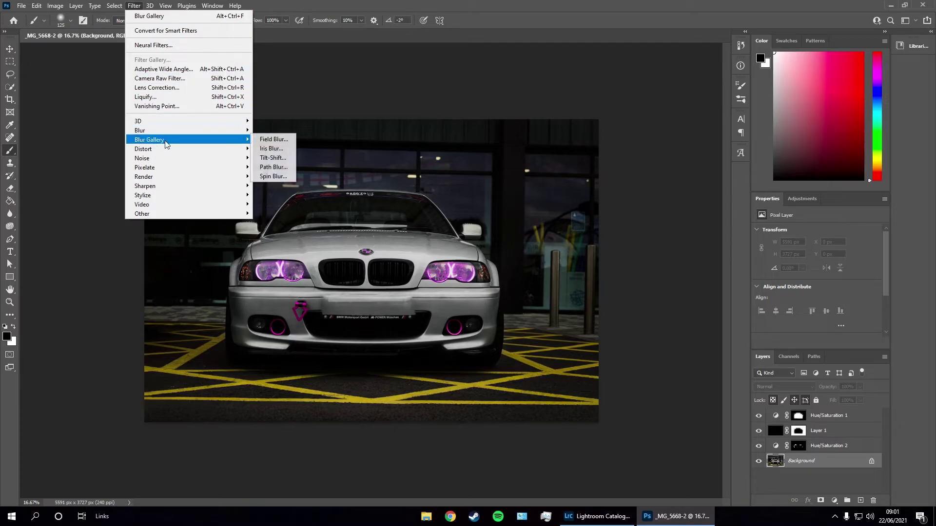
click(273, 140)
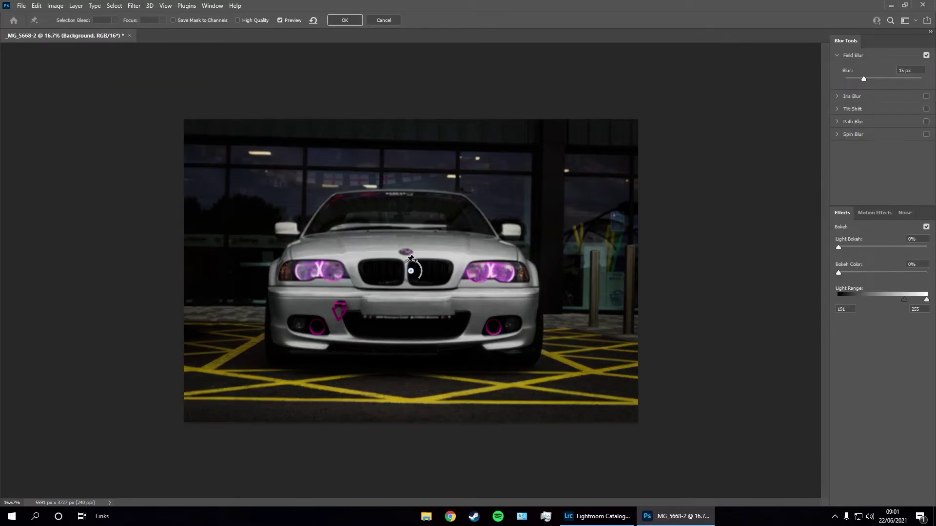
click(316, 265)
click(289, 309)
click(459, 205)
click(347, 199)
Keep the car sharp: grille pin at 0 px and a right fog light pin at 1 px
click(459, 197)
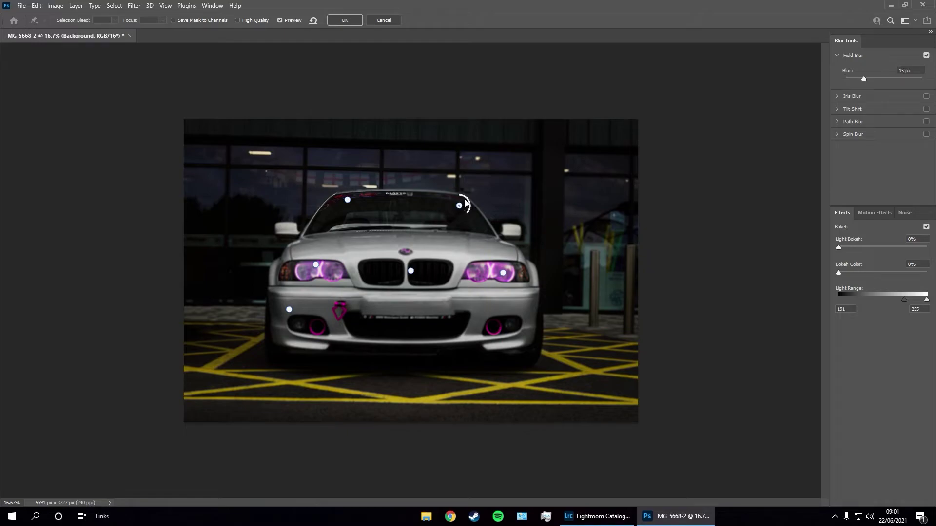
click(411, 271)
drag(413, 266, 432, 271)
click(503, 274)
click(316, 264)
click(289, 310)
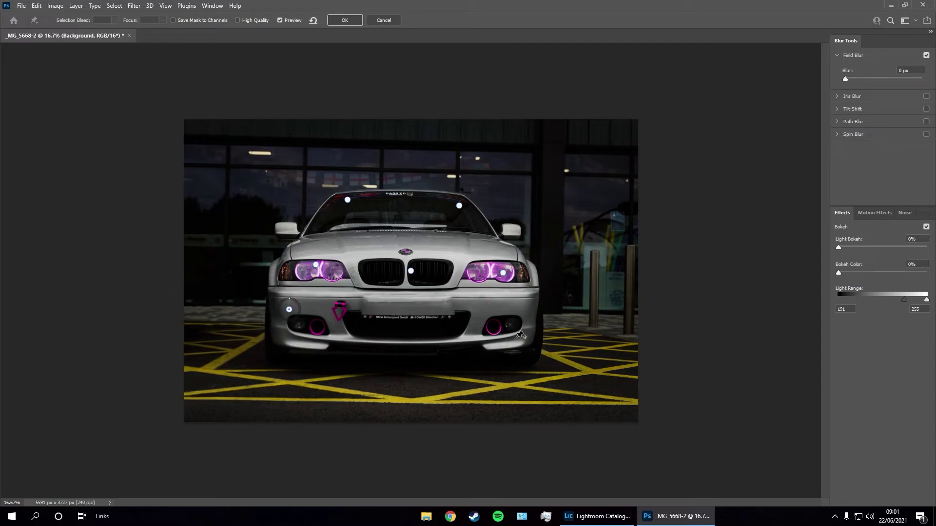
click(508, 321)
drag(516, 321, 510, 311)
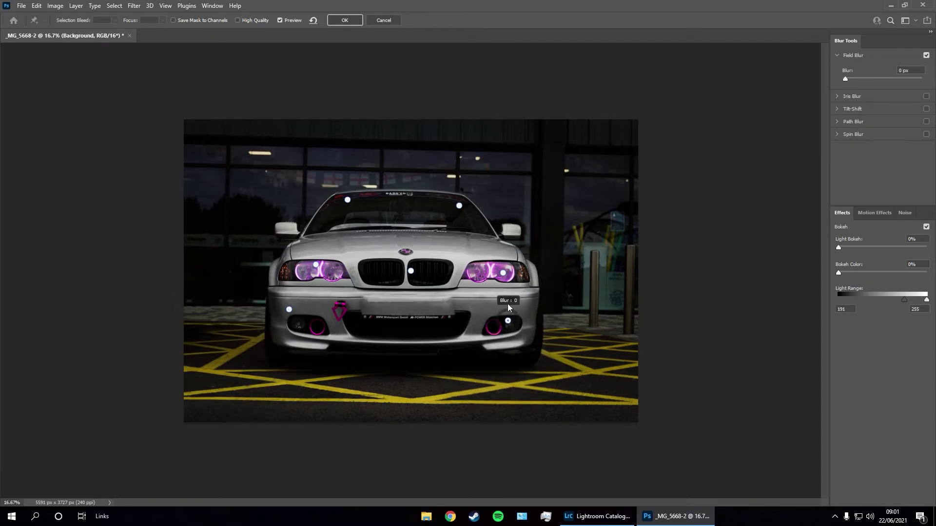
Add blur pins around the windows, above the car and on the ground, then apply the blur
click(602, 163)
click(215, 164)
click(416, 142)
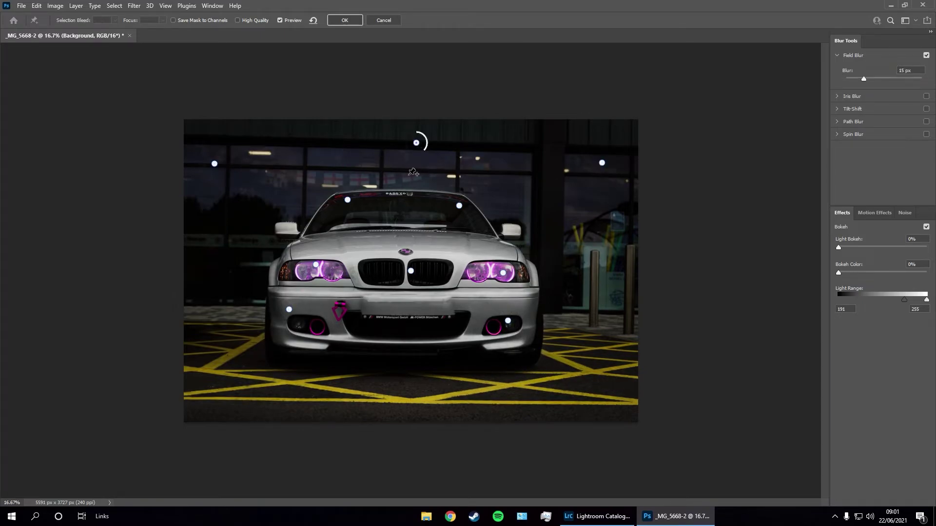
click(208, 283)
click(210, 381)
click(362, 404)
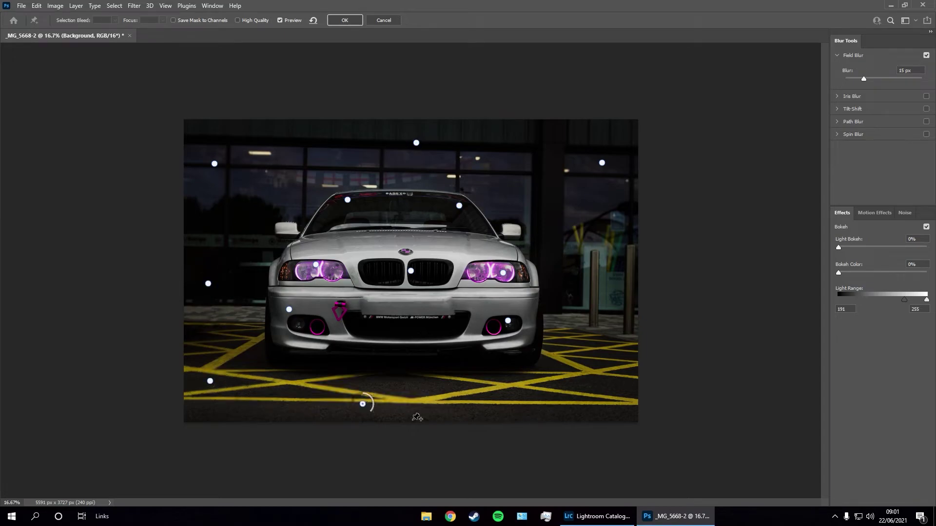
drag(372, 408, 621, 272)
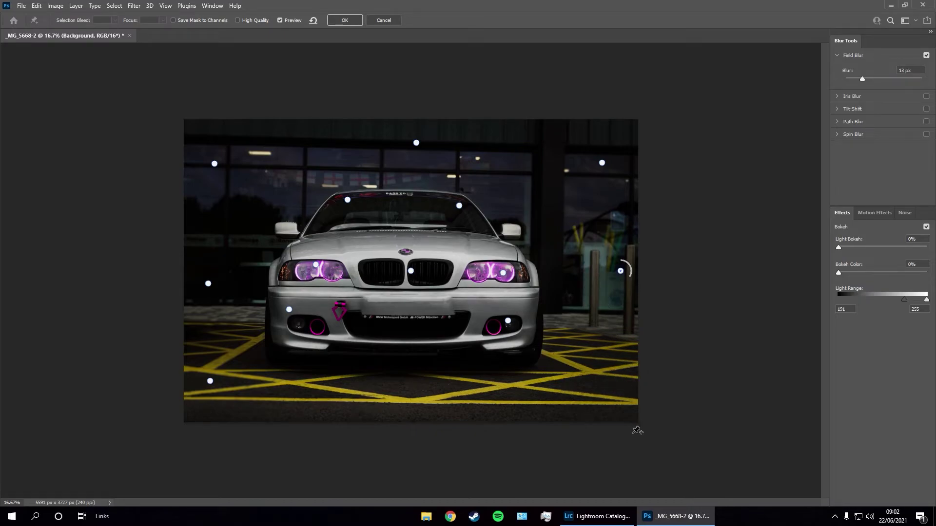
click(629, 376)
click(210, 381)
click(630, 376)
click(345, 20)
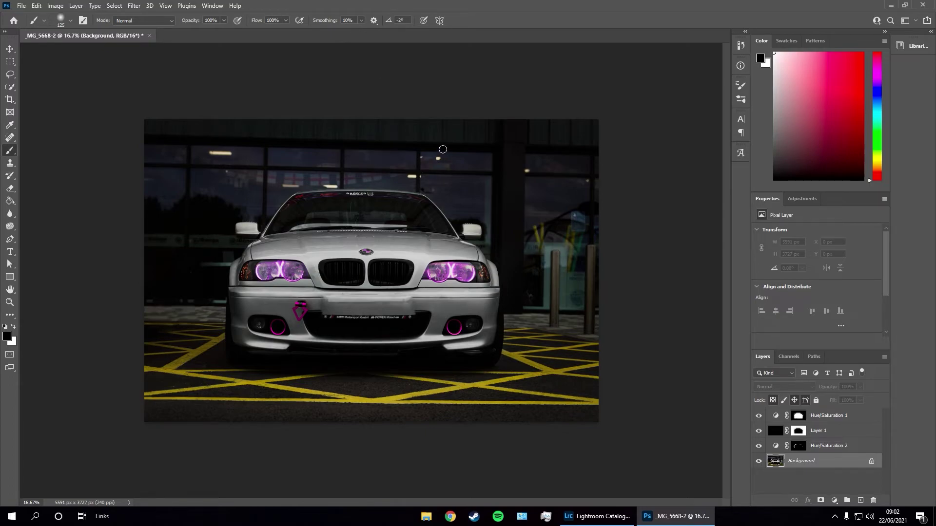
Save the edited photo as _MG_5668-Edit-2.tif and close it
key(alt+z)
click(467, 179)
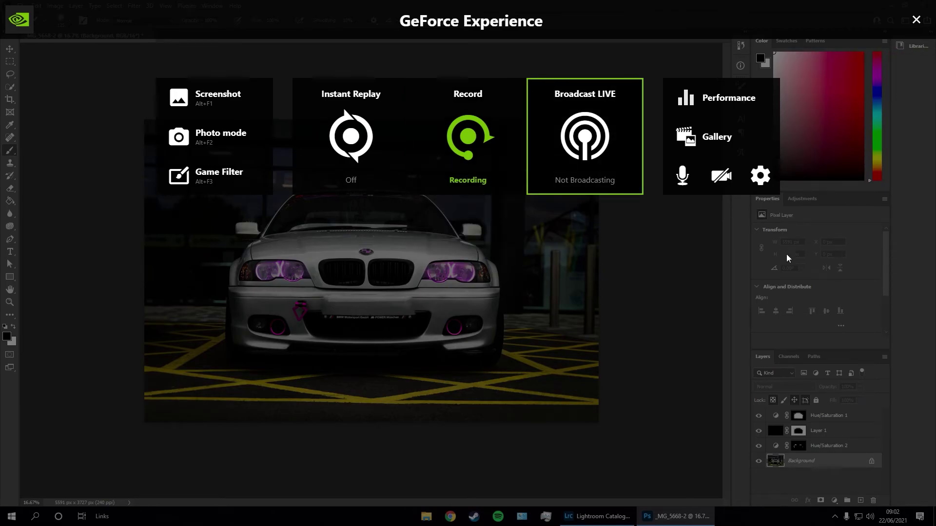
click(917, 19)
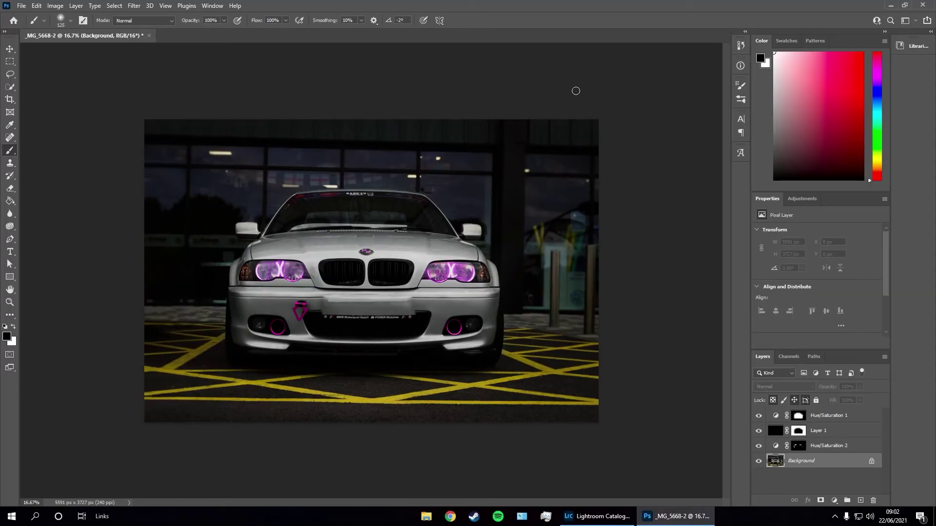
click(149, 36)
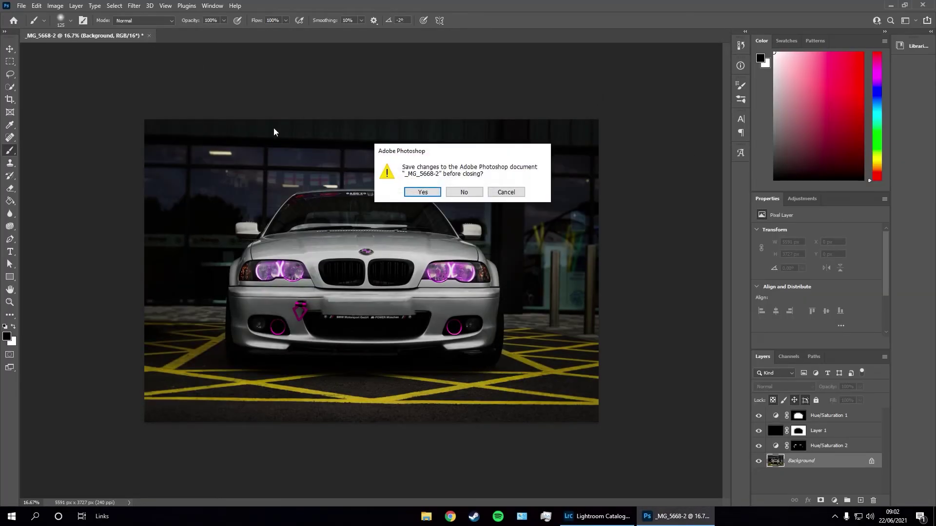
click(425, 193)
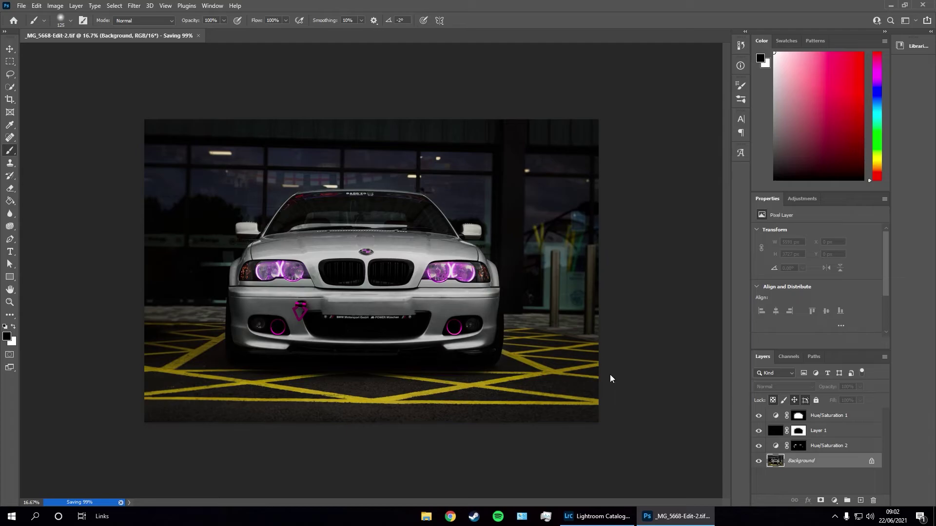
key(ctrl+w)
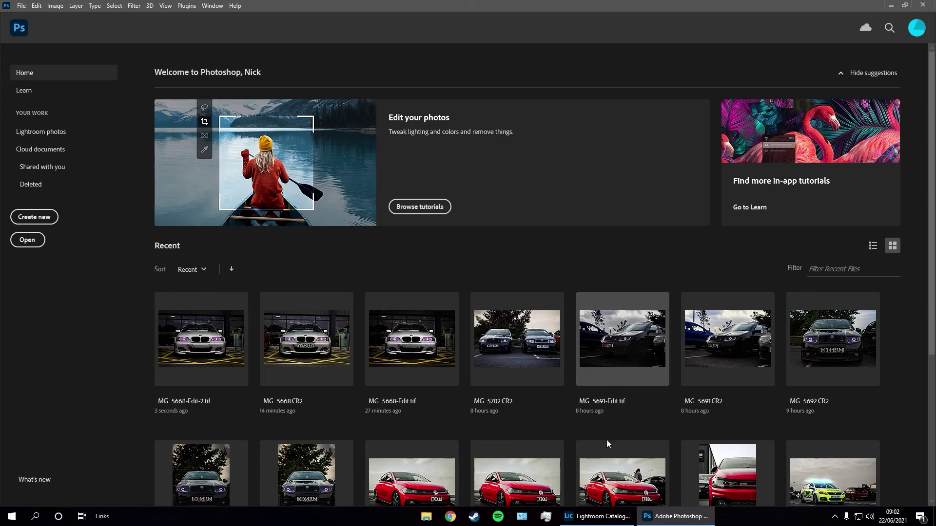
From Lightroom Classic, send the BMW photo to Photoshop 2021 as an edited copy
click(593, 520)
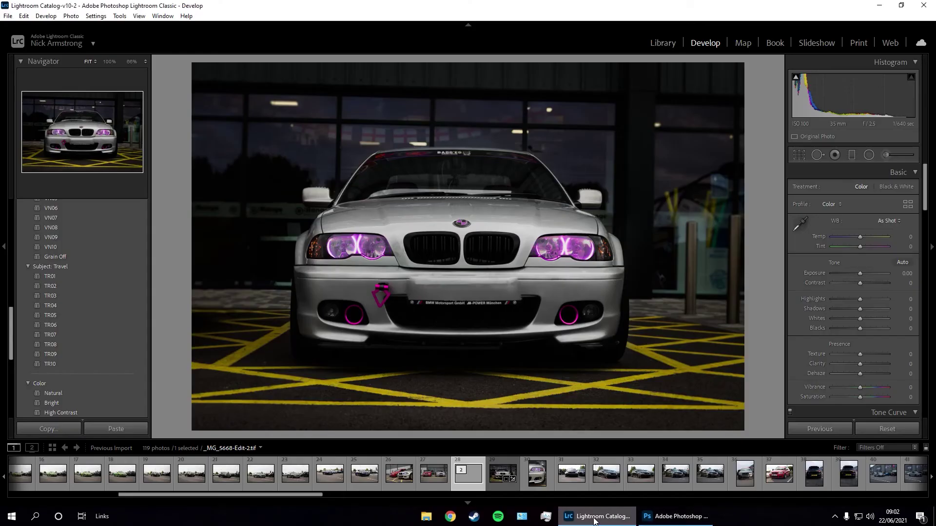
right_click(547, 238)
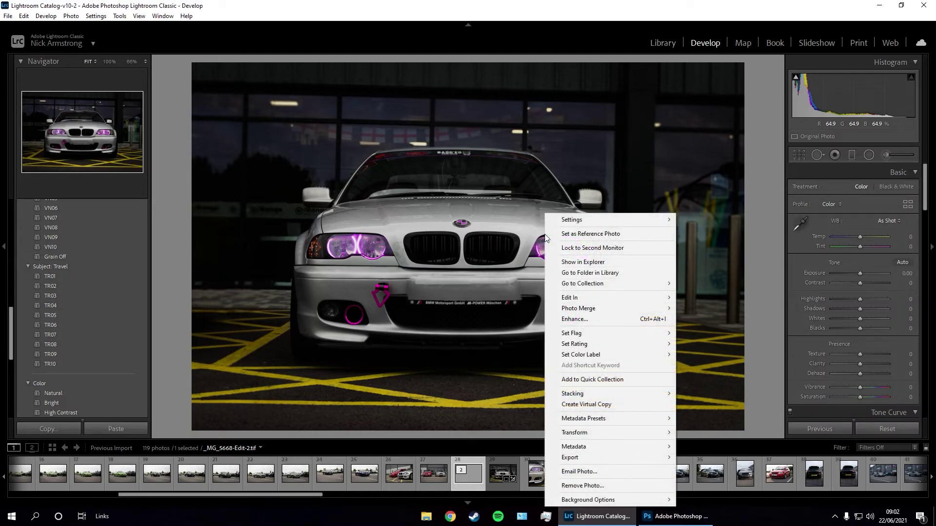
mouse_move(605, 299)
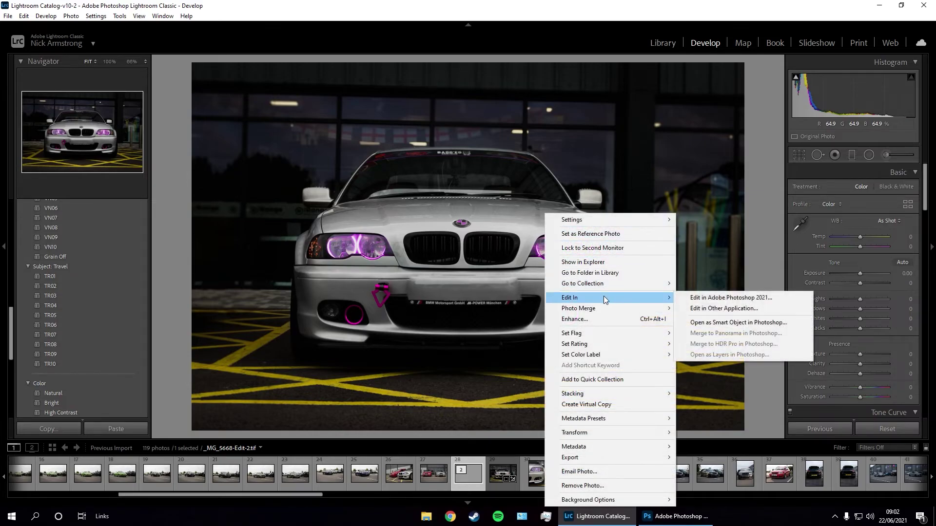
click(736, 298)
click(506, 317)
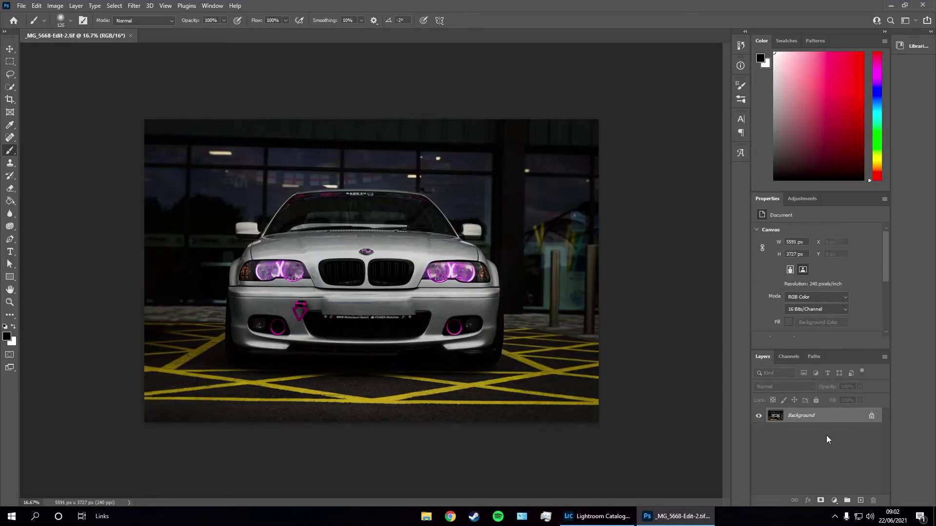
Add a Levels layer and paint its mask over the grille, windscreen and upper bonnet
click(834, 500)
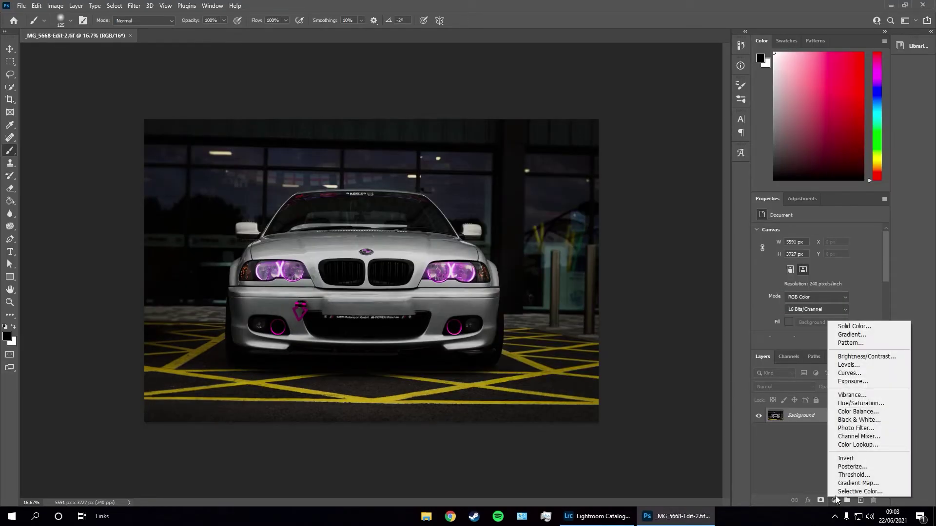
click(853, 367)
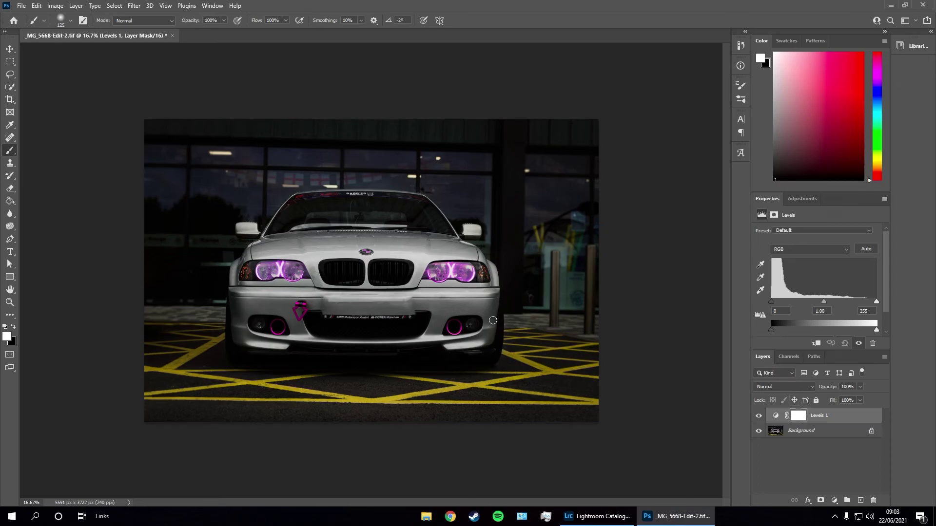
drag(779, 325, 817, 329)
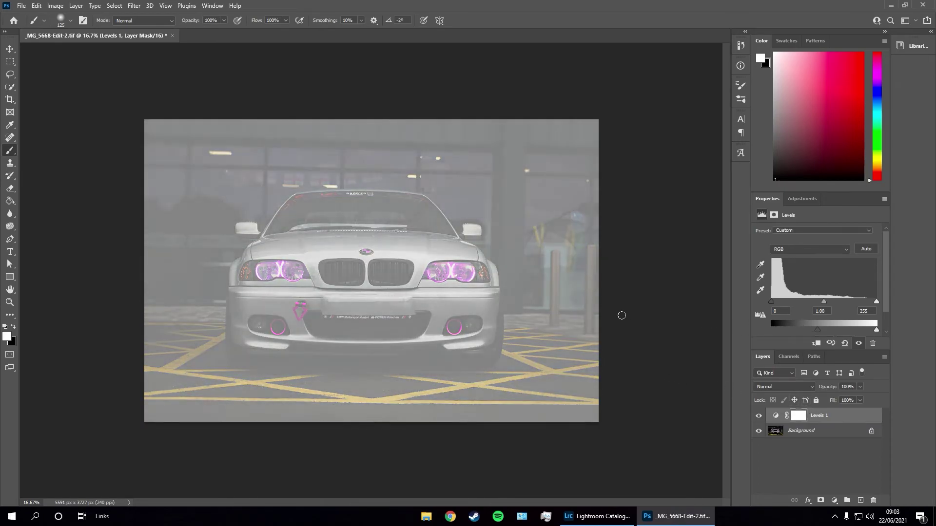
key(bracketright)
key(bracketright)
key(bracketright)
key(bracketright)
key(bracketright)
click(14, 327)
mouse_move(394, 260)
mouse_down()
mouse_move(345, 288)
mouse_move(426, 249)
mouse_move(392, 226)
mouse_move(300, 238)
mouse_move(425, 230)
mouse_move(468, 267)
mouse_move(496, 365)
mouse_move(373, 307)
mouse_move(395, 283)
mouse_move(321, 294)
mouse_move(309, 338)
mouse_move(309, 268)
mouse_move(274, 329)
mouse_move(273, 359)
mouse_move(458, 350)
mouse_move(330, 356)
mouse_move(257, 342)
mouse_move(252, 364)
mouse_move(261, 289)
mouse_move(335, 271)
mouse_move(518, 293)
mouse_move(483, 277)
mouse_move(503, 349)
mouse_move(480, 363)
mouse_move(496, 365)
mouse_move(408, 364)
mouse_move(419, 365)
mouse_move(380, 354)
mouse_move(442, 303)
mouse_move(460, 253)
mouse_move(446, 233)
mouse_move(341, 228)
mouse_move(272, 273)
mouse_move(259, 239)
mouse_up()
Extend the mask around the right wing mirror, the right side and under the bumper
key(bracketleft)
key(bracketleft)
key(bracketleft)
key(bracketleft)
mouse_move(466, 232)
mouse_down()
mouse_move(486, 240)
mouse_move(462, 238)
mouse_up()
mouse_move(495, 297)
mouse_down()
mouse_move(492, 363)
mouse_move(233, 354)
mouse_up()
key(bracketright)
key(bracketright)
key(bracketright)
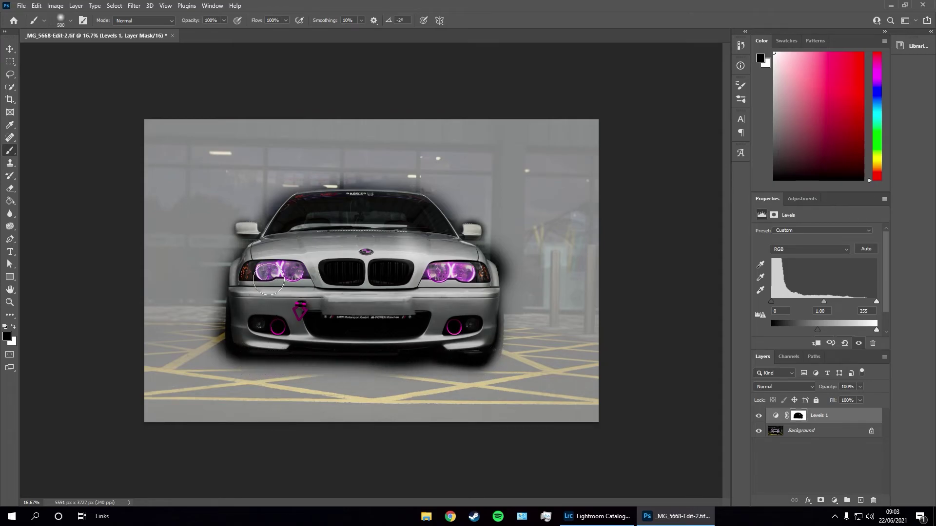
Invert the mask, set Levels shadows to 5 and midtones to 0.90, then save and close
drag(816, 330, 735, 323)
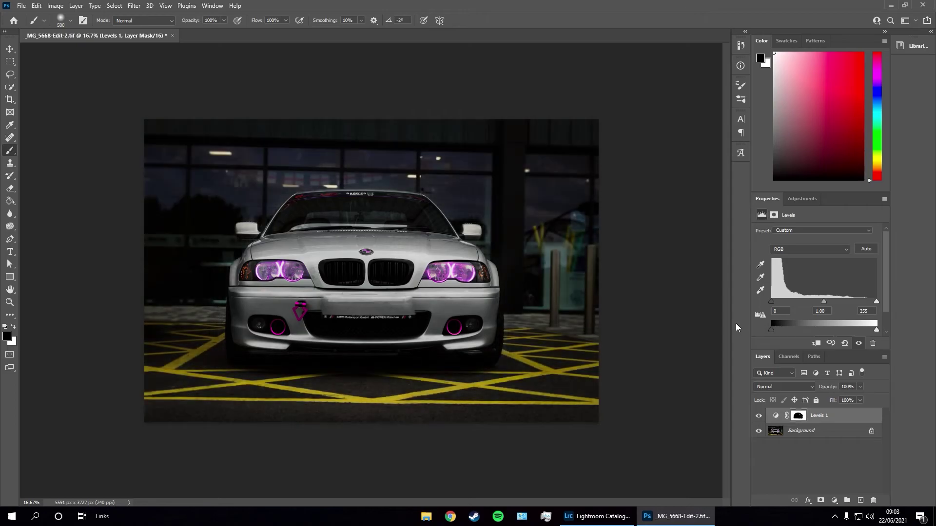
key(ctrl+i)
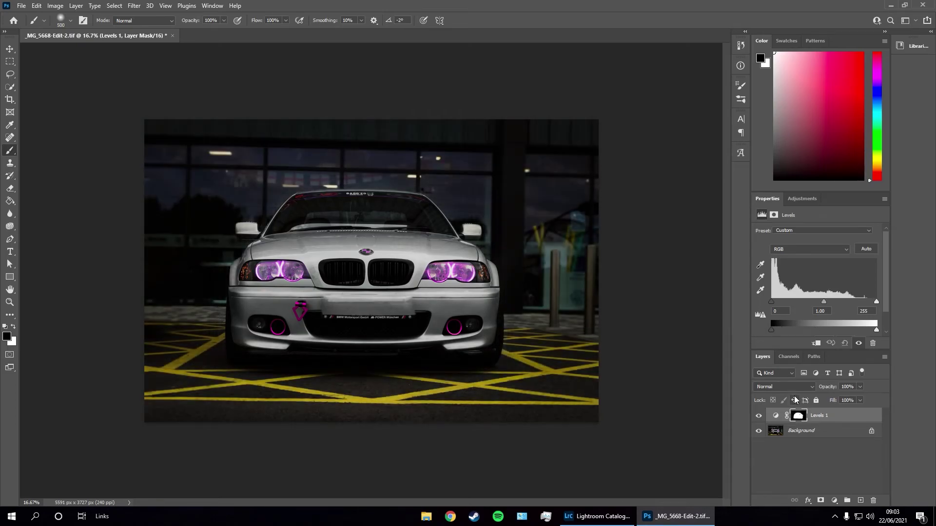
drag(824, 302, 828, 302)
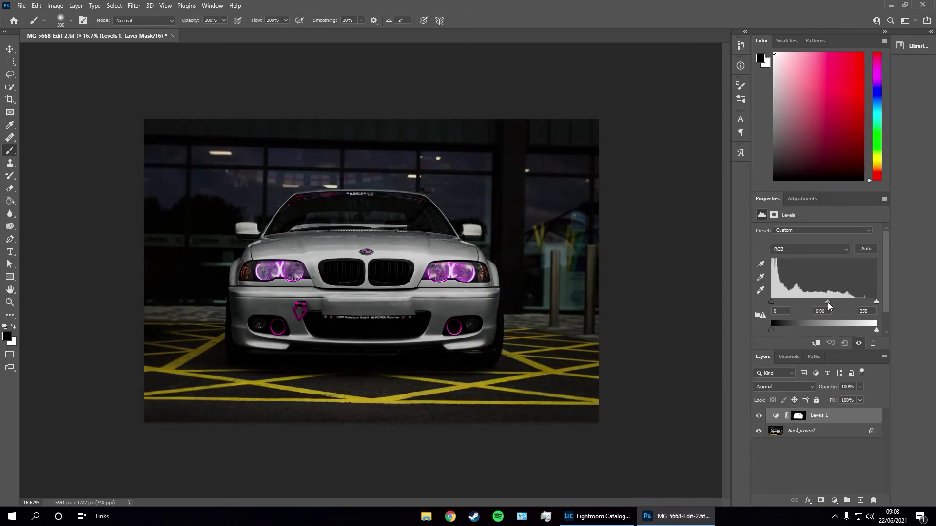
drag(770, 331, 774, 331)
drag(772, 302, 774, 302)
click(760, 419)
click(760, 418)
click(760, 417)
click(760, 417)
click(170, 37)
click(439, 193)
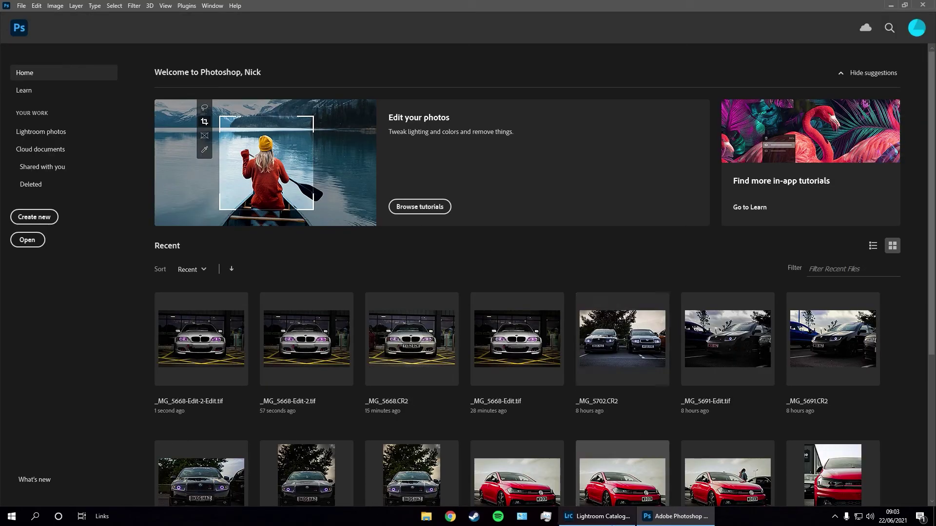
Remove the extra copy from the catalog and set post-crop vignetting to -19
click(604, 518)
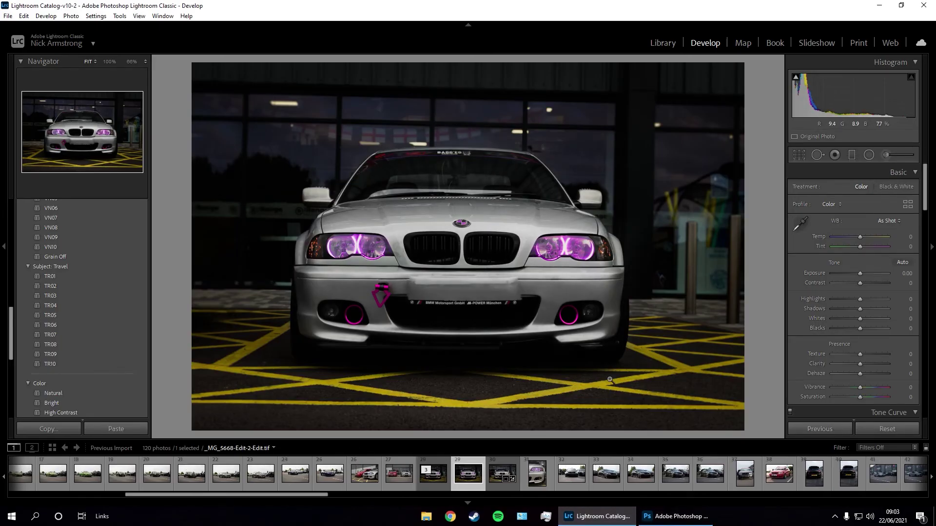
key(Delete)
click(482, 276)
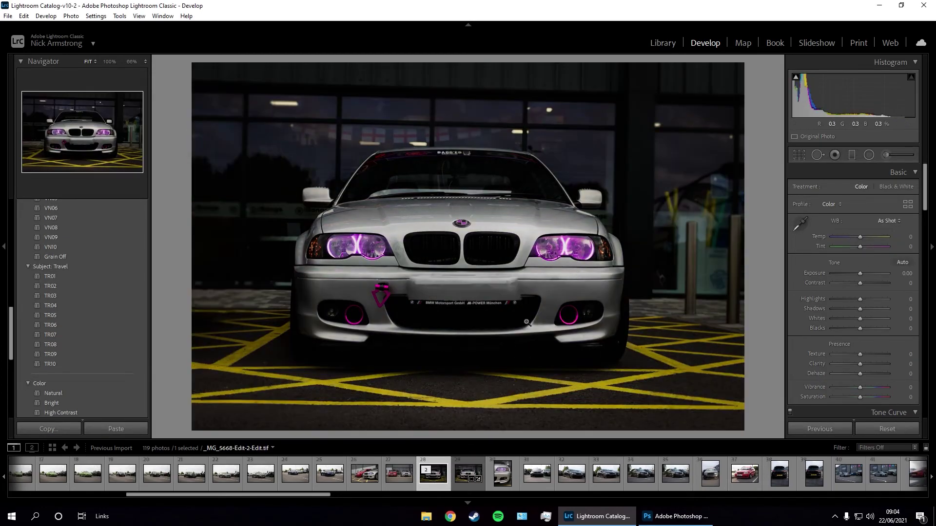
scroll(868, 359, down, 10)
scroll(852, 356, down, 8)
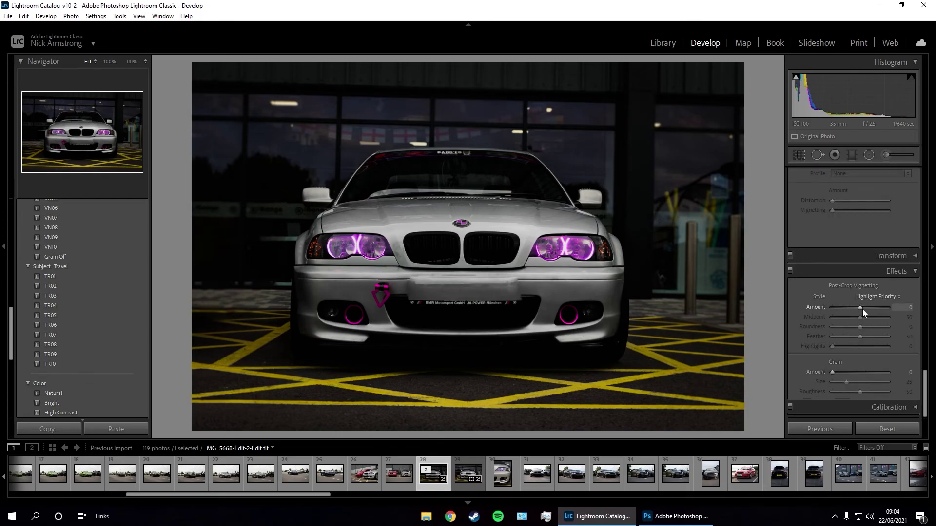
drag(862, 309, 853, 309)
Boost HSL red saturation, nudge Orange up and reset a trial Purple boost to 0
scroll(855, 297, up, 8)
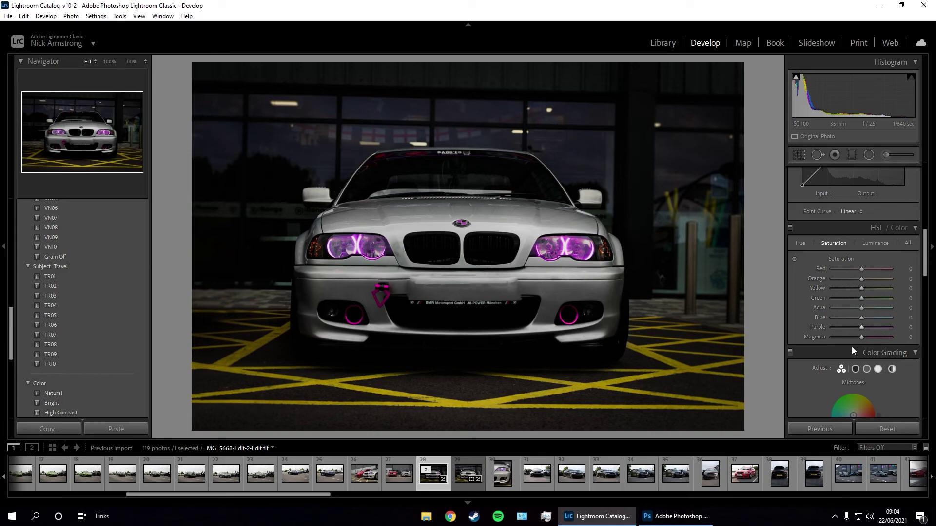
scroll(853, 344, down, 6)
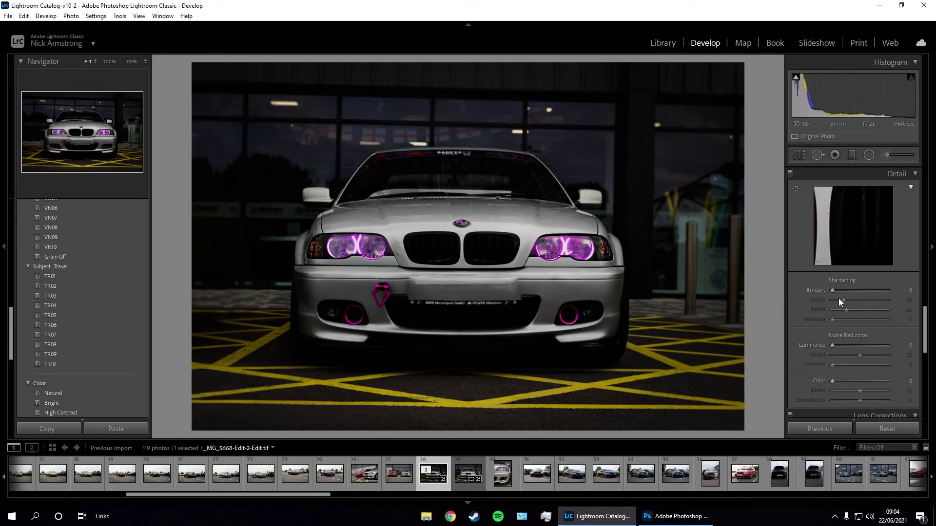
scroll(838, 301, up, 6)
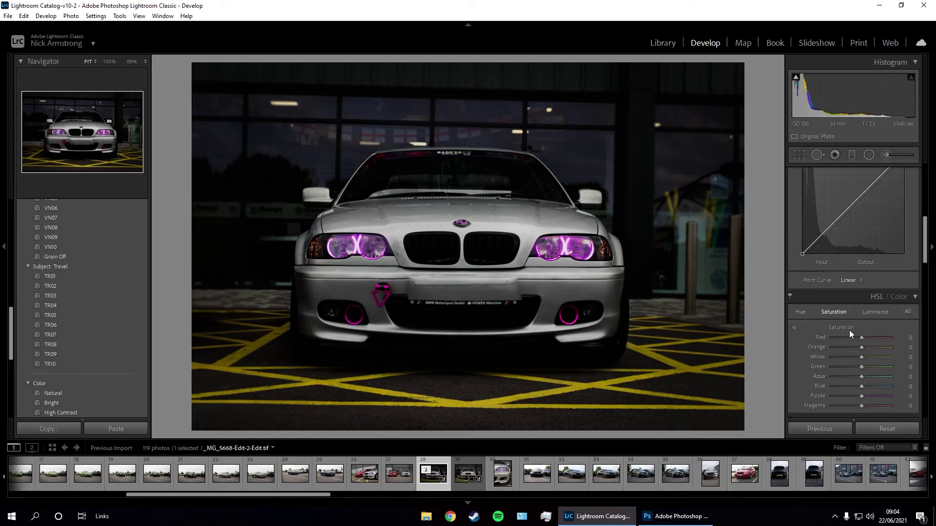
drag(862, 338, 877, 338)
scroll(862, 321, down, 2)
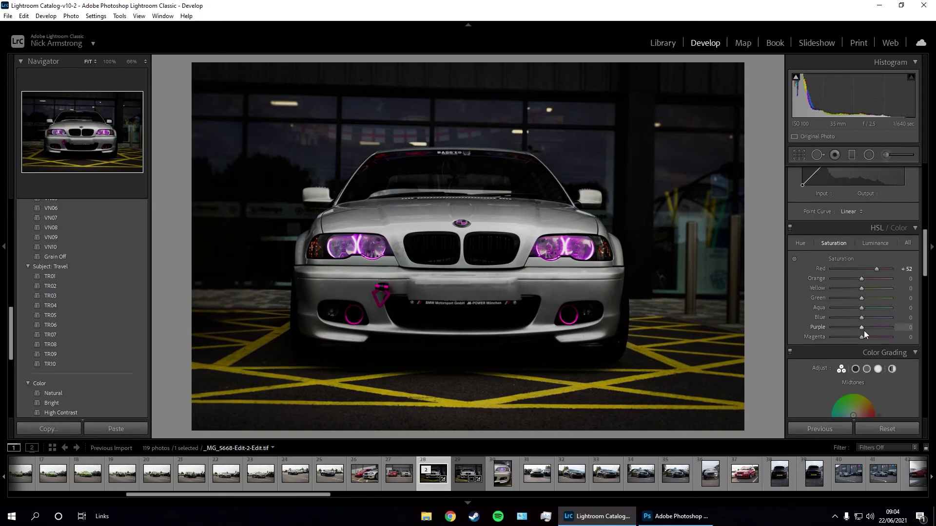
mouse_move(861, 328)
mouse_down()
mouse_move(879, 329)
mouse_move(877, 338)
mouse_move(832, 322)
mouse_move(864, 321)
mouse_up()
double_click(872, 330)
drag(862, 279, 865, 278)
Add a low tone-curve point and lift the black point to fade the blacks
scroll(825, 232, up, 4)
click(809, 317)
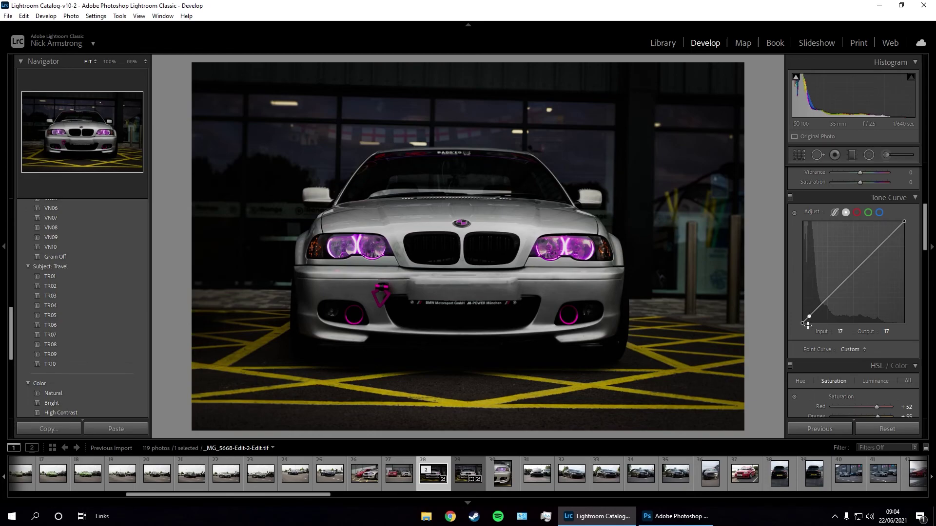
drag(802, 323, 805, 322)
Brush a local adjustment over the grille and bumper: Exposure 0.23, Shadows 83, Saturation 0
click(886, 156)
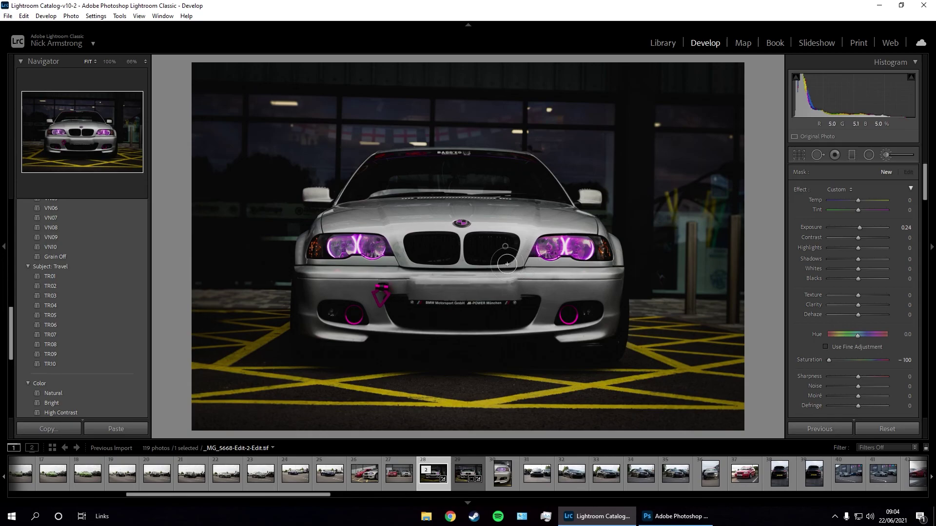
mouse_move(438, 270)
mouse_down()
mouse_move(474, 260)
mouse_move(435, 261)
mouse_move(464, 277)
mouse_up()
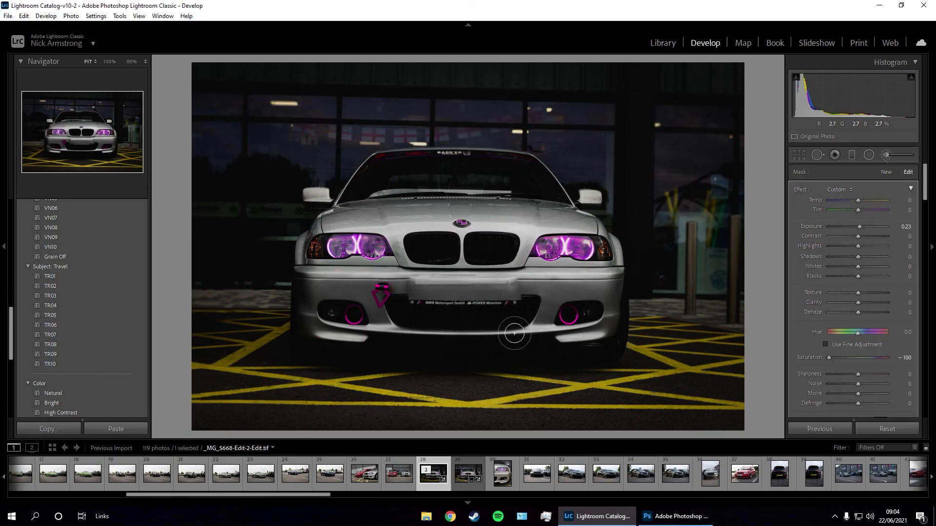
click(850, 357)
double_click(850, 357)
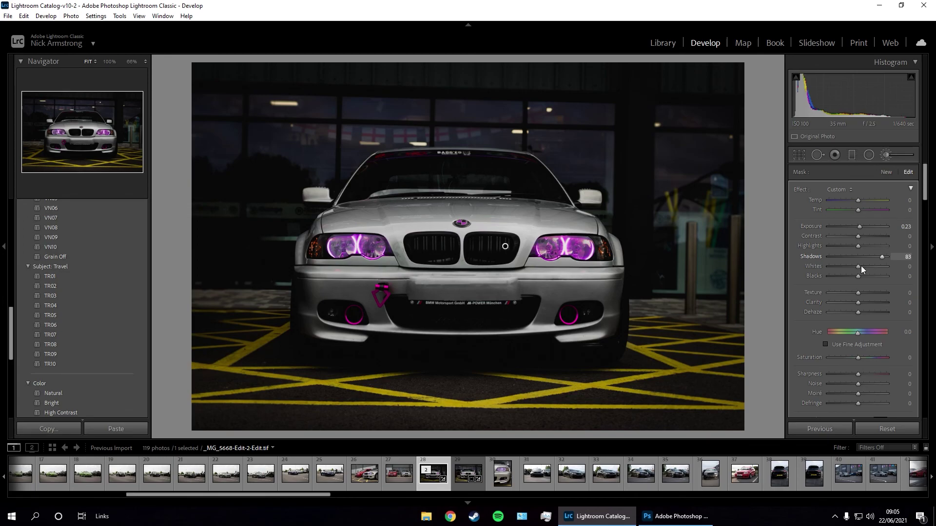
click(890, 154)
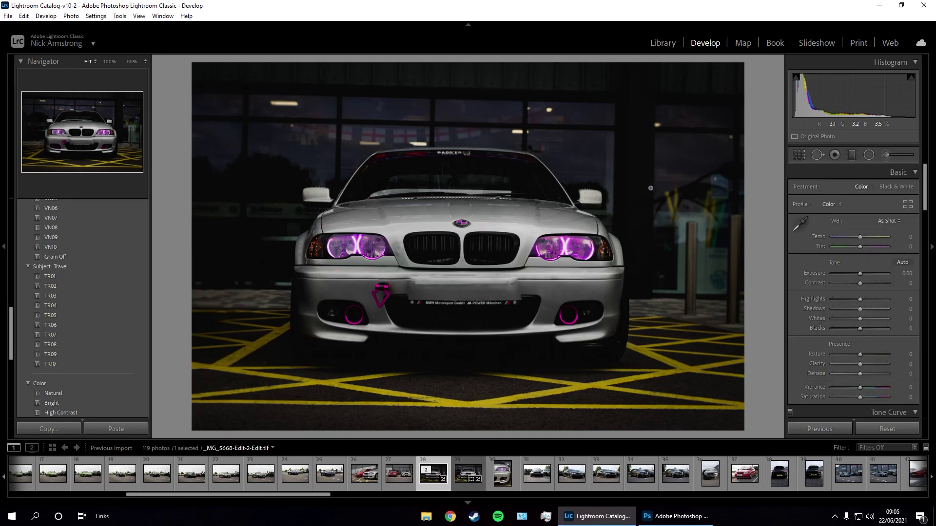
Show the finished edit's Before state, zooming in and out, then fit the whole photo
key(backslash)
key(backslash)
key(ctrl+minus)
key(ctrl+equal)
key(ctrl+minus)
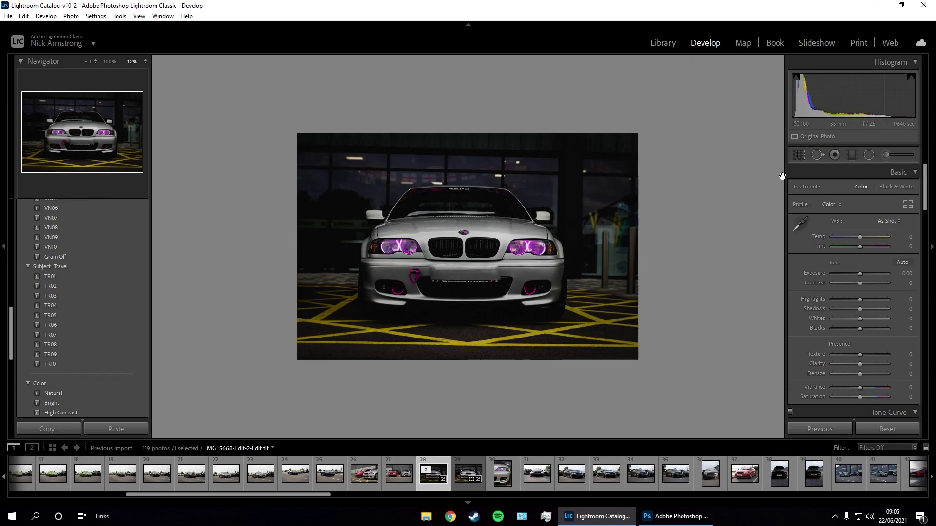
click(474, 246)
Switch to the original _MG_5668.CR2 and reset its develop settings, then reverse the reset
key(Right)
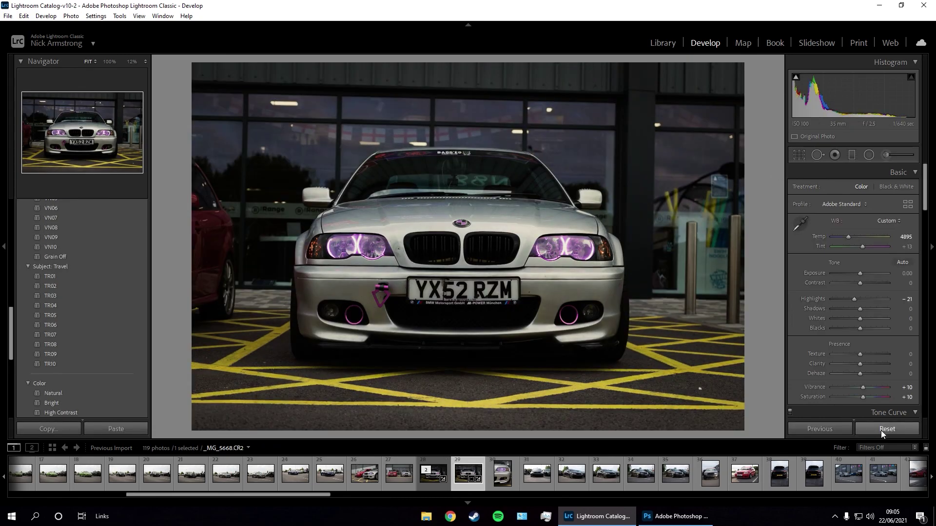
click(882, 434)
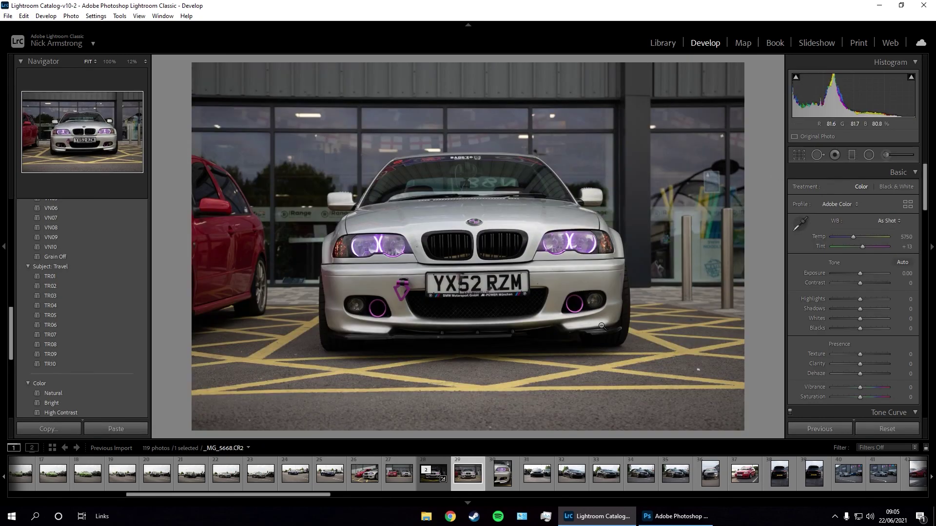
key(ctrl+shift+v)
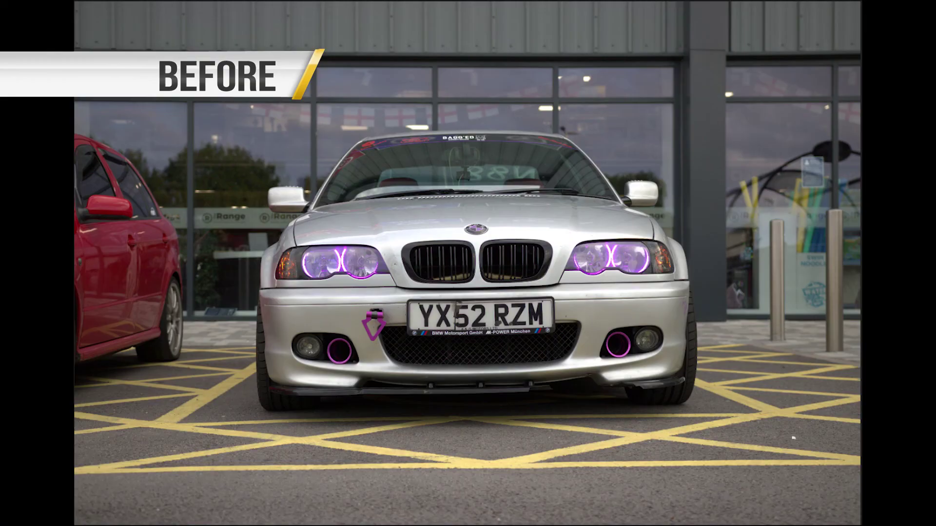